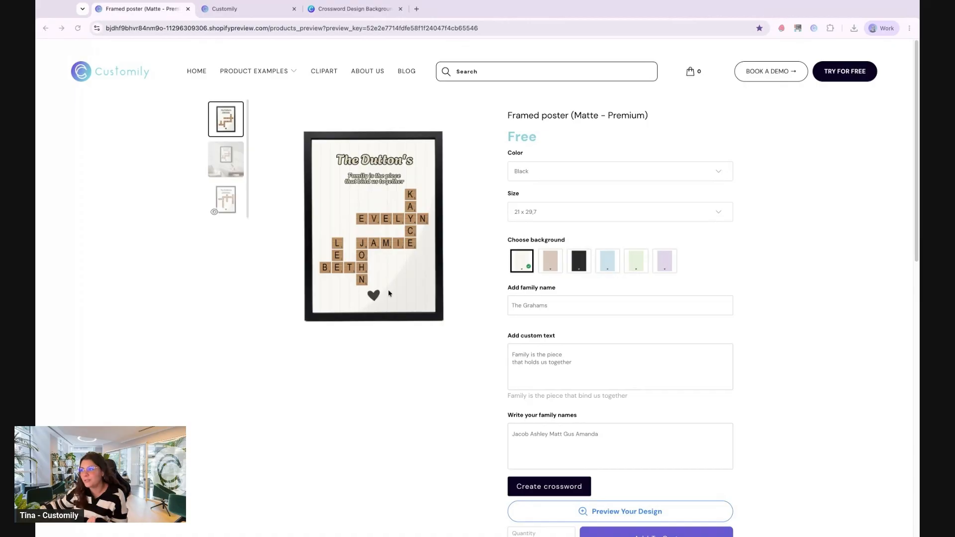
Replace the last two first names in the family names list with one new name and regenerate the crossword in the poster's live preview
click(226, 162)
click(227, 194)
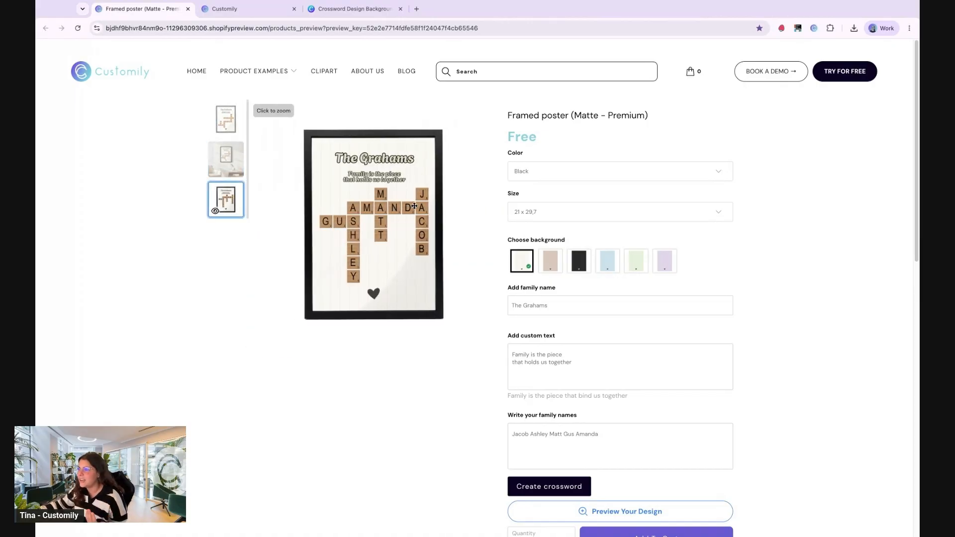
double_click(584, 435)
key(BackSpace)
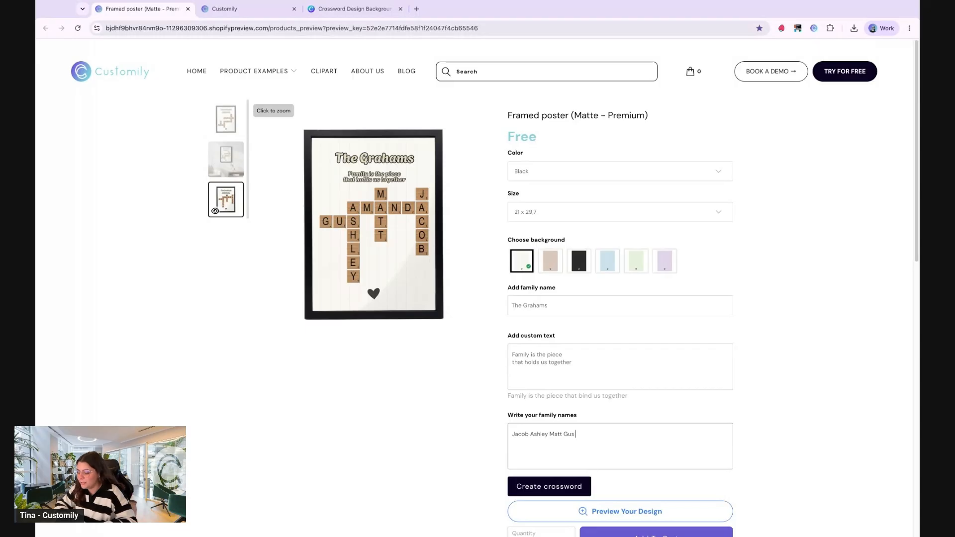
text(Joshua)
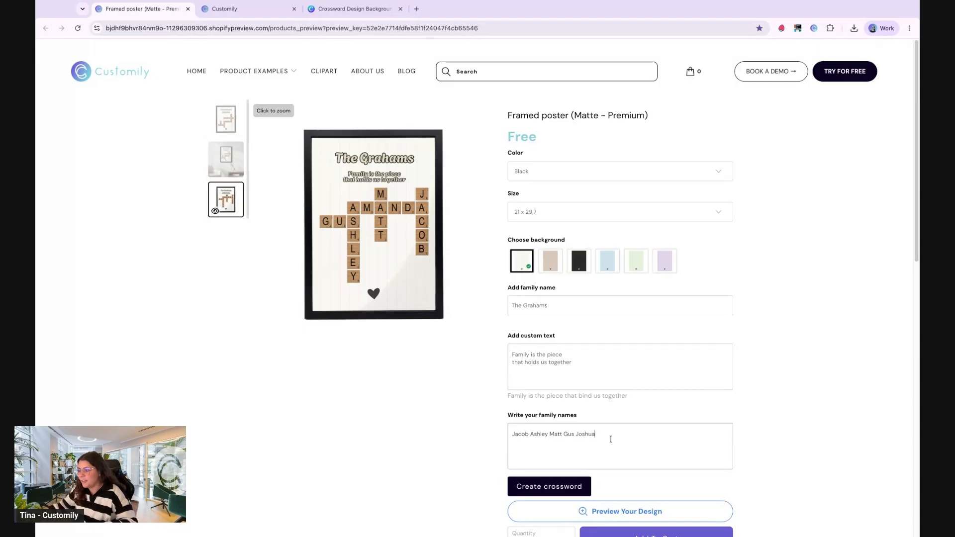
click(559, 486)
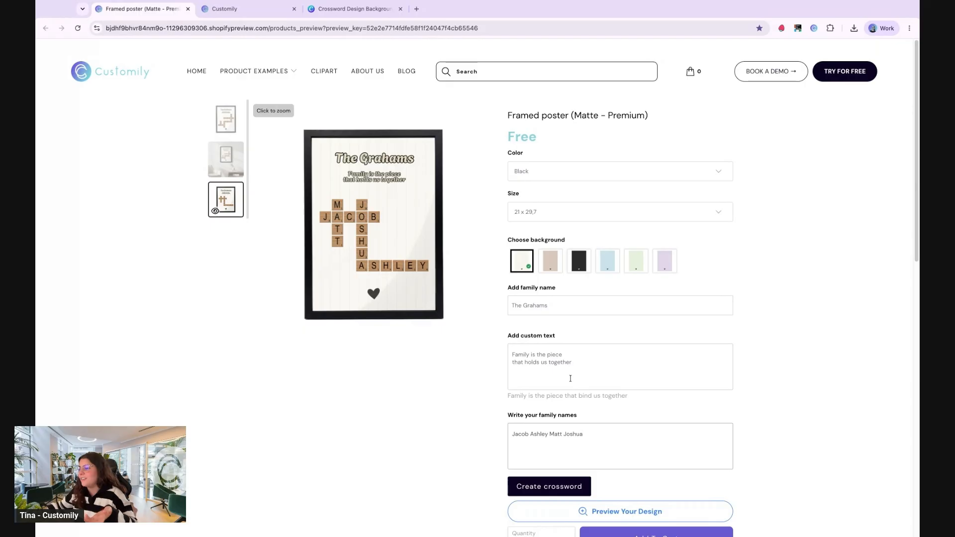
click(577, 354)
click(585, 369)
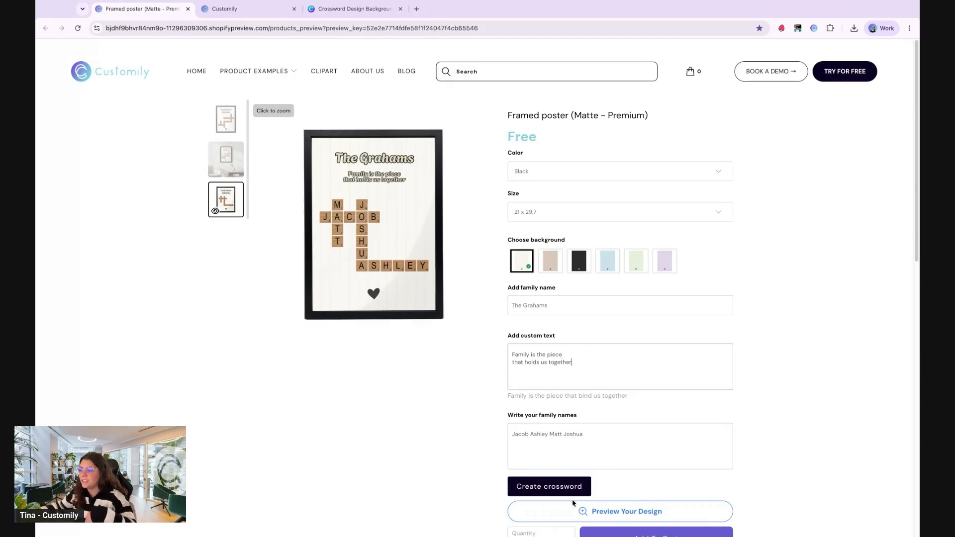
click(572, 353)
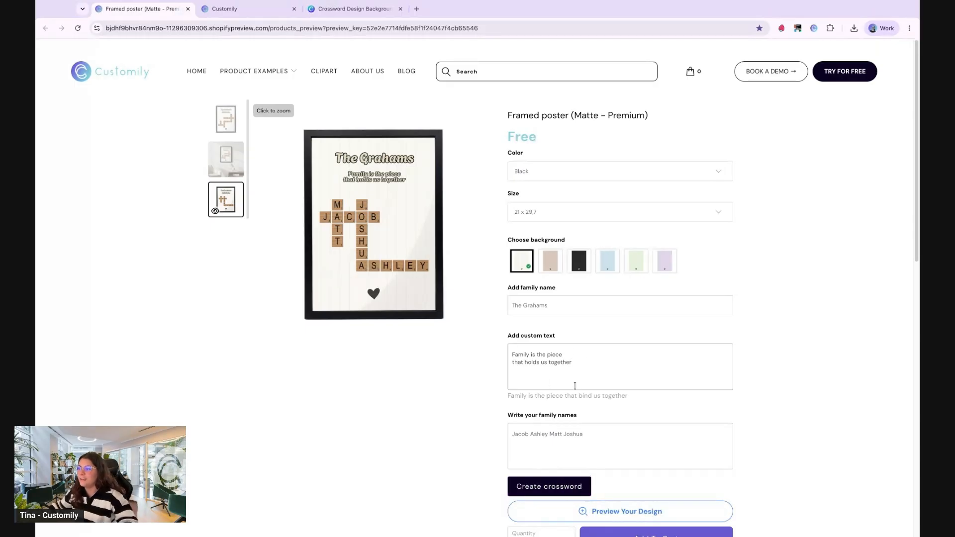
Try different backgrounds on the crossword poster preview, including tan, blue, green, black and white, and finish with the lavender one
click(557, 267)
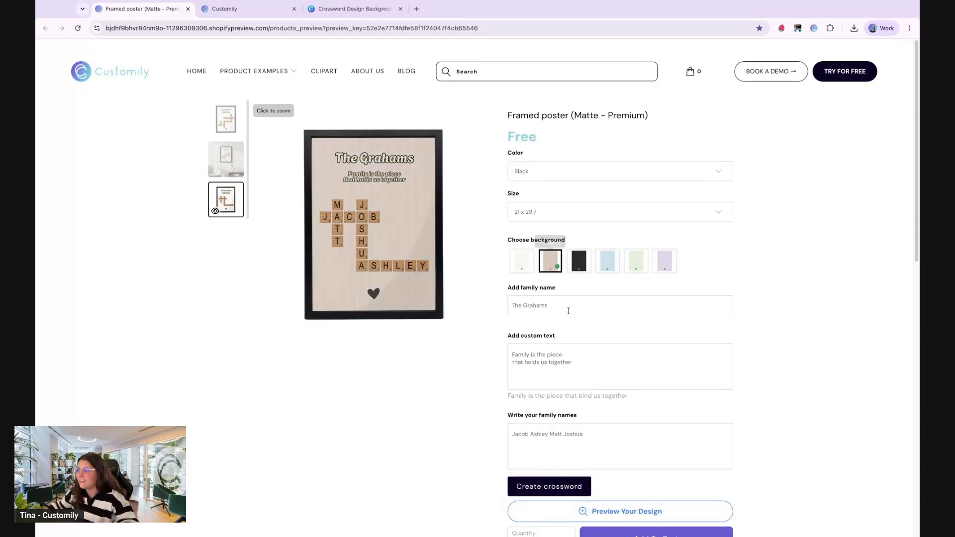
double_click(532, 307)
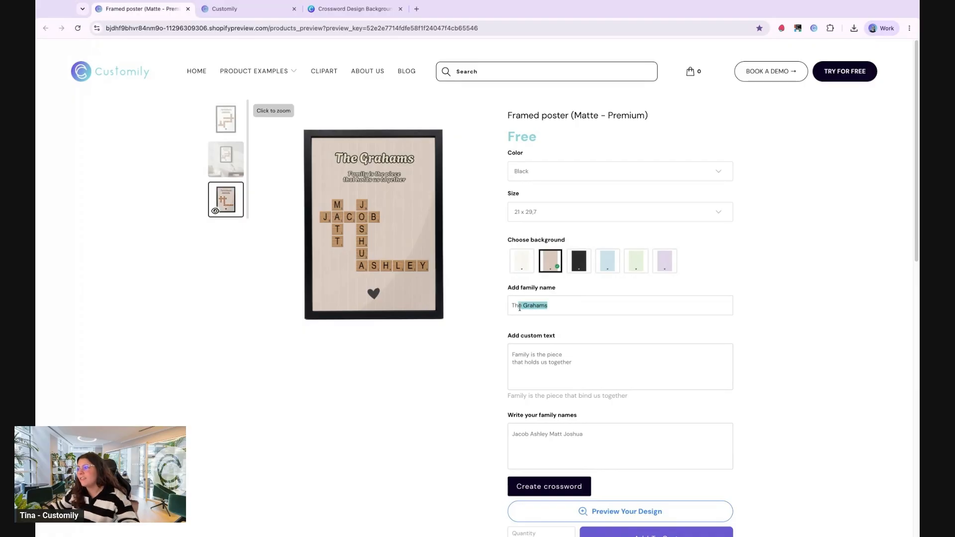
click(594, 374)
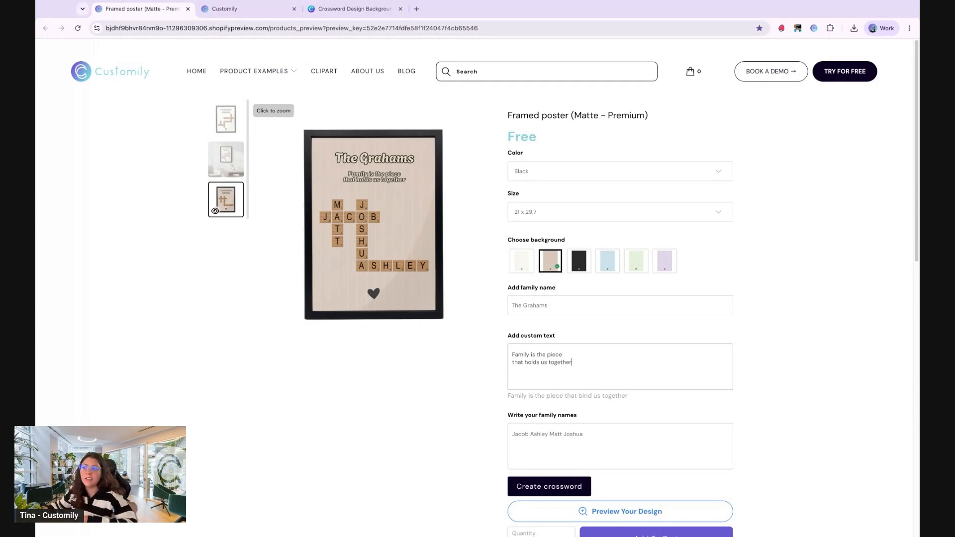
click(522, 262)
click(616, 266)
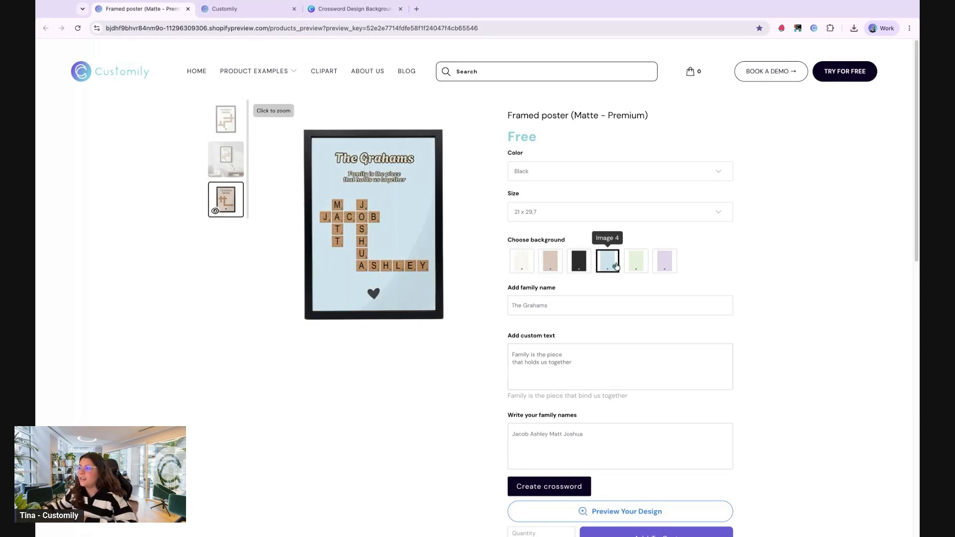
click(637, 264)
click(610, 265)
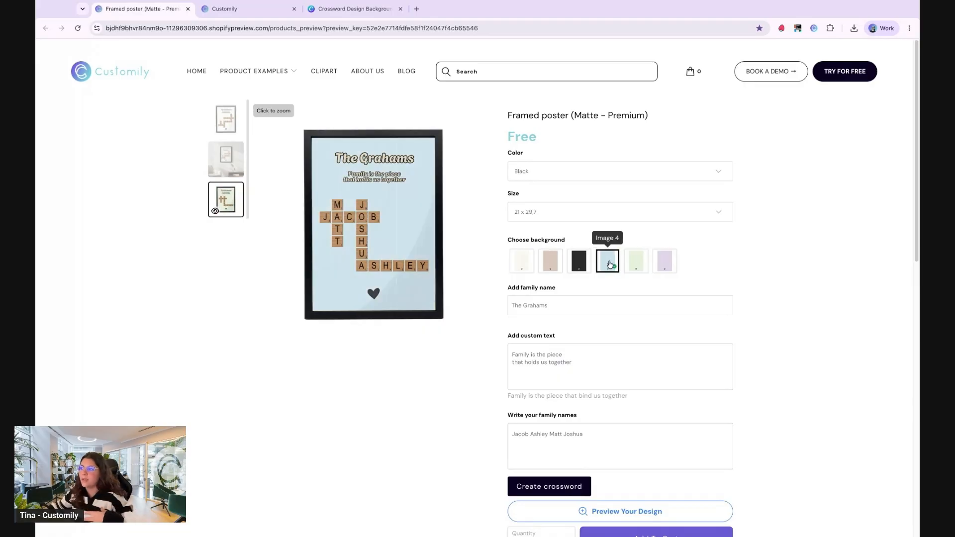
click(581, 266)
click(552, 267)
click(524, 268)
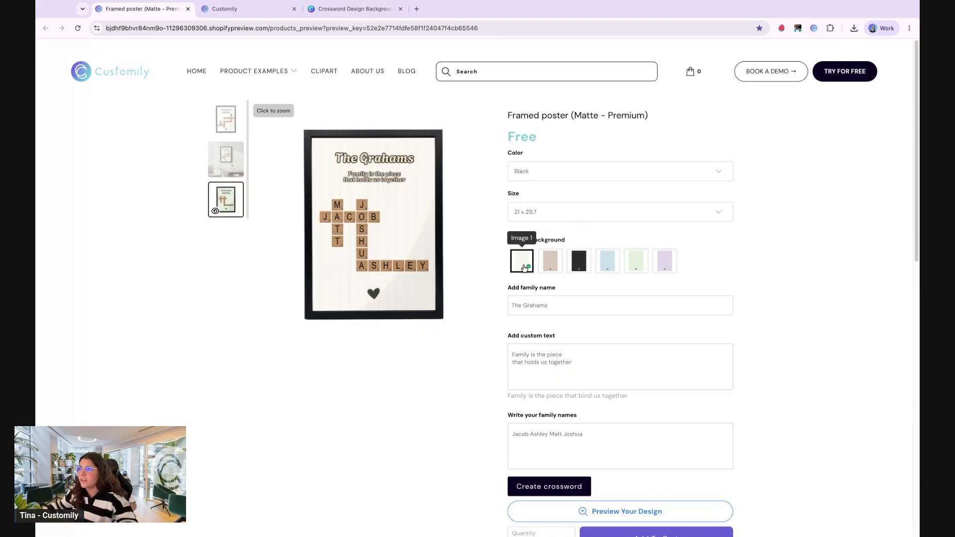
click(667, 264)
click(557, 311)
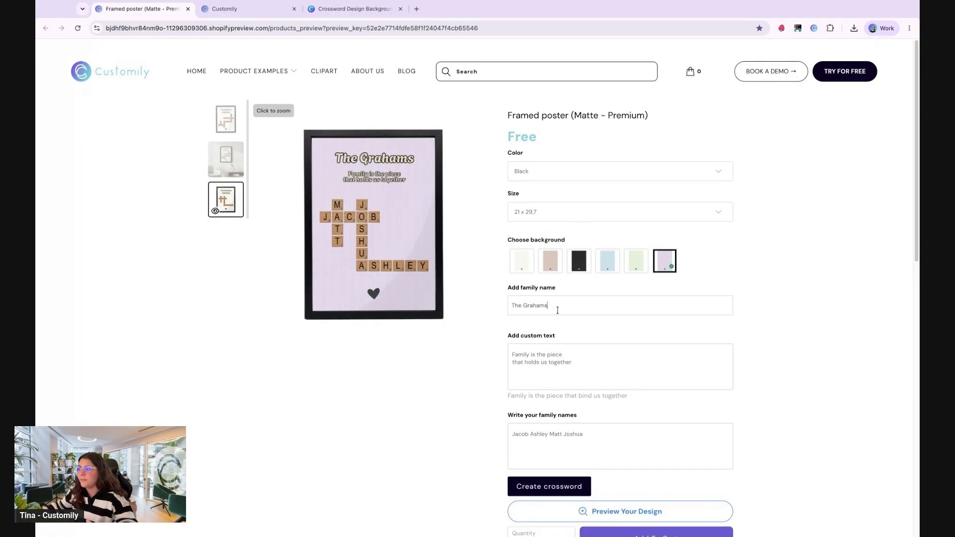
triple_click(558, 310)
click(534, 383)
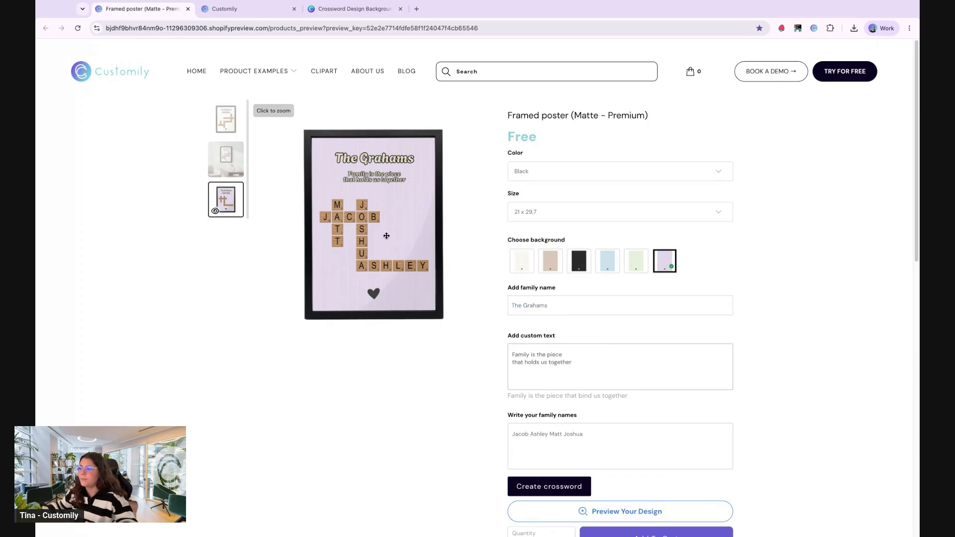
Switch to the Customily app and look over the My Designs and My product bases sections on the store home page
click(242, 10)
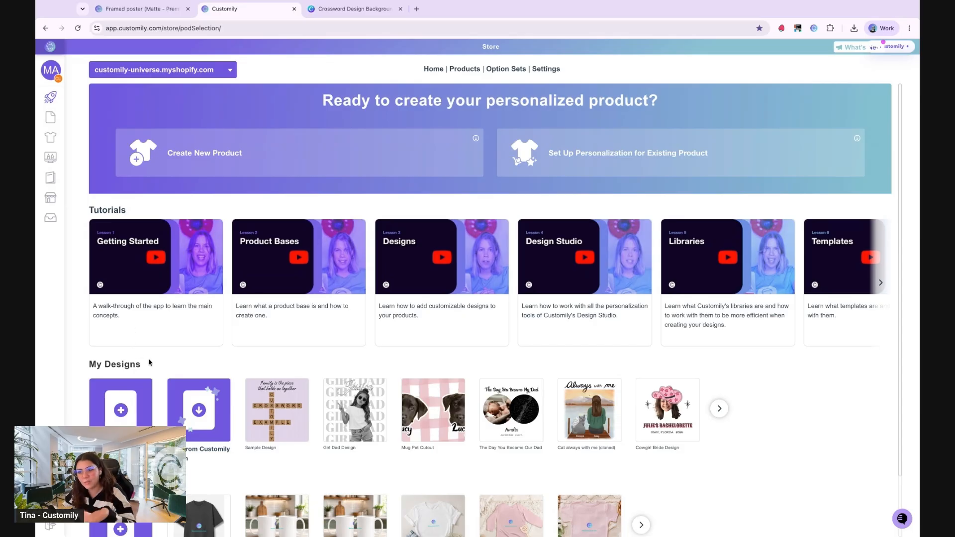
scroll(149, 363, down, 1)
drag(147, 349, 107, 349)
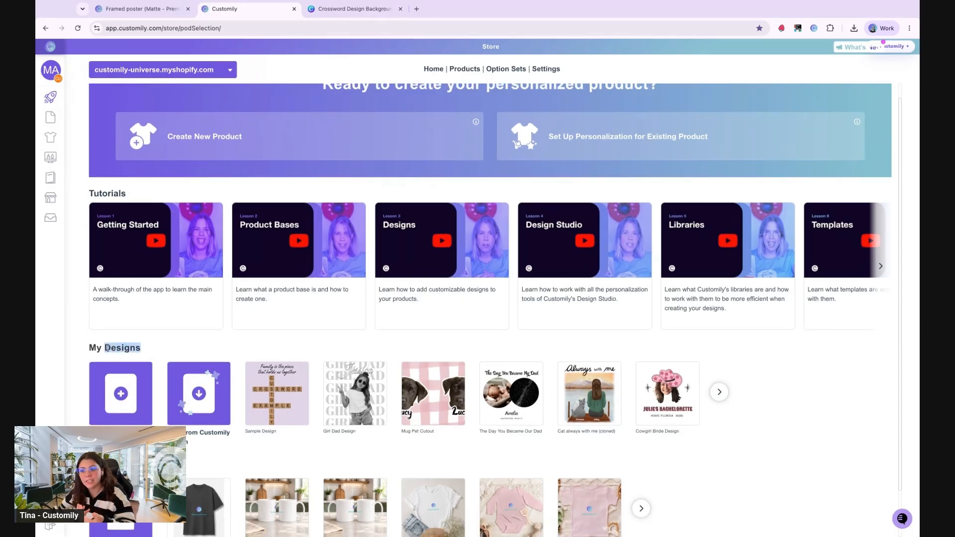
click(160, 349)
scroll(160, 349, down, 2)
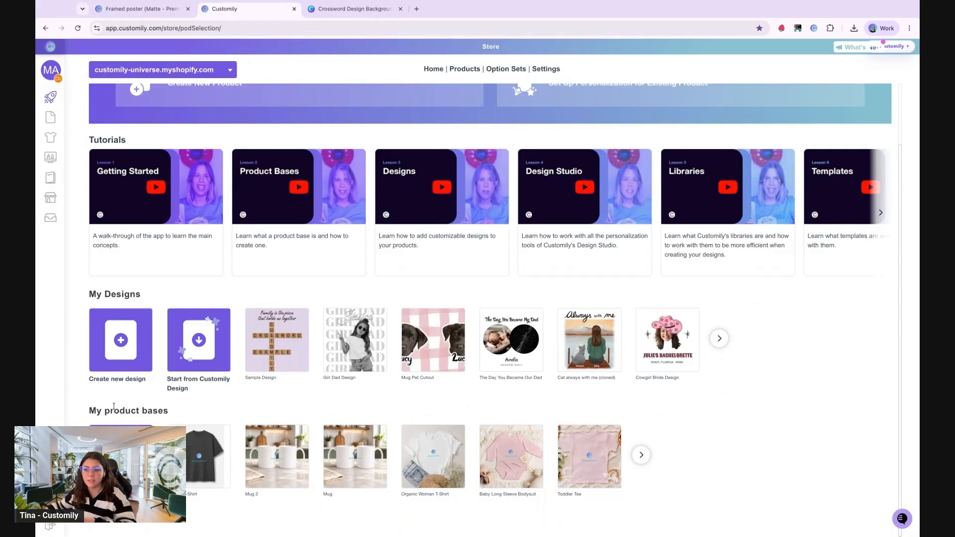
drag(114, 406, 171, 411)
click(186, 414)
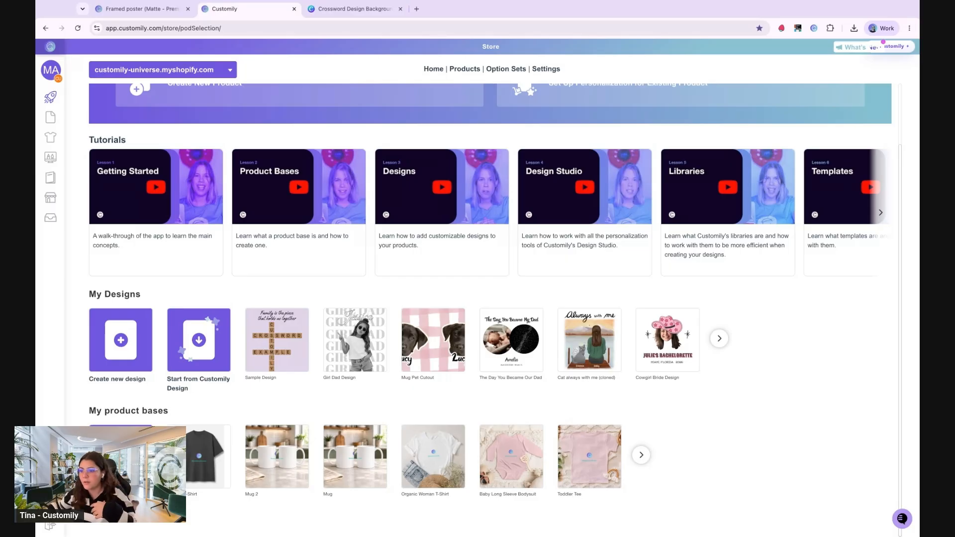
drag(105, 409, 175, 414)
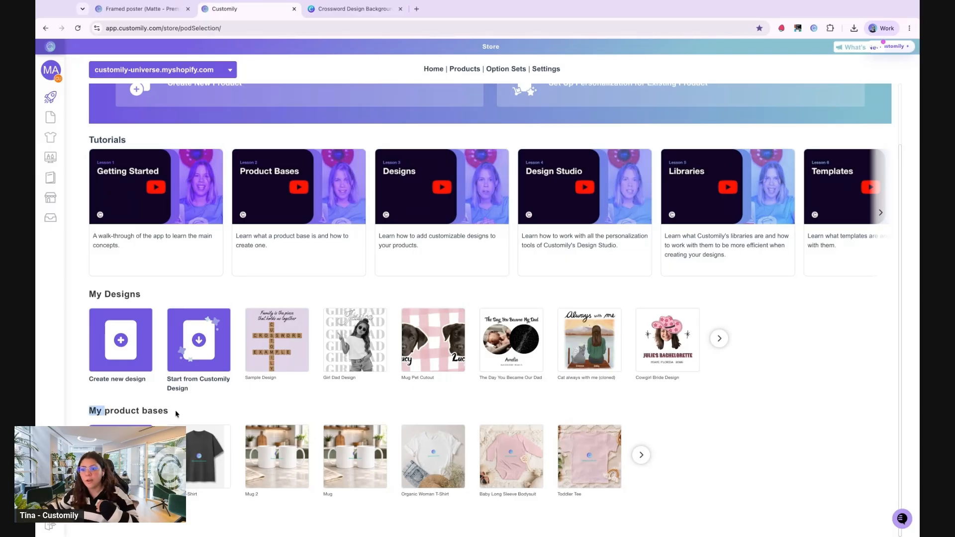
click(175, 415)
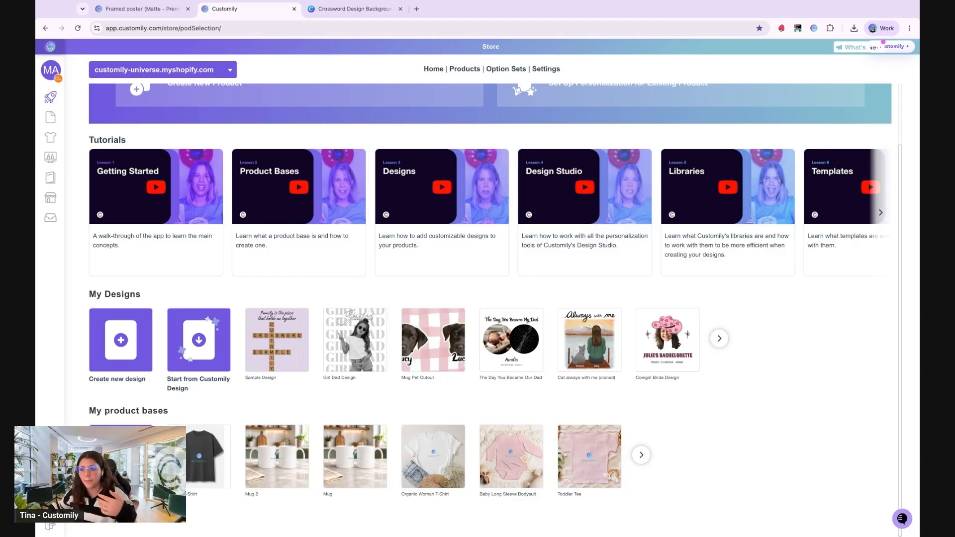
scroll(103, 291, up, 2)
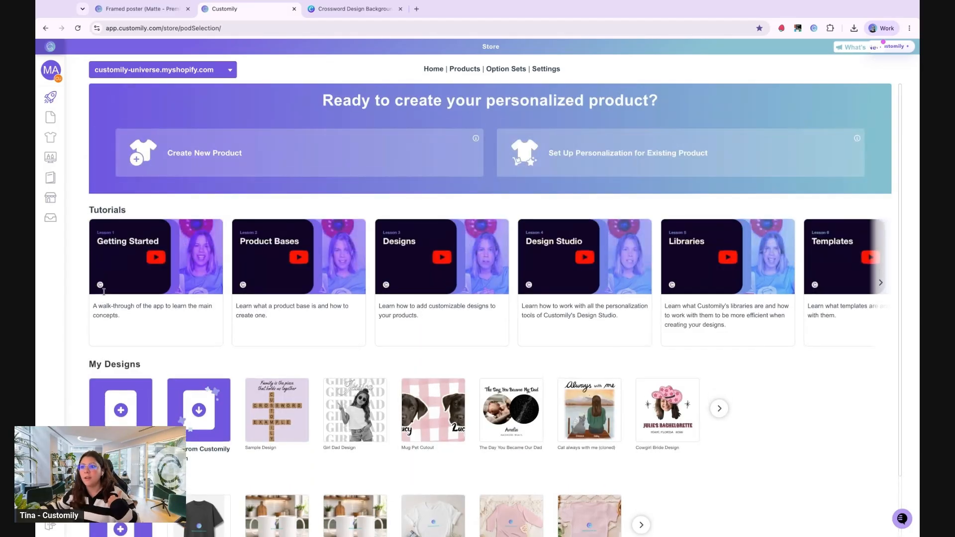
Search the new-product catalog for "poster", look through the products, and close the new-product options
click(234, 160)
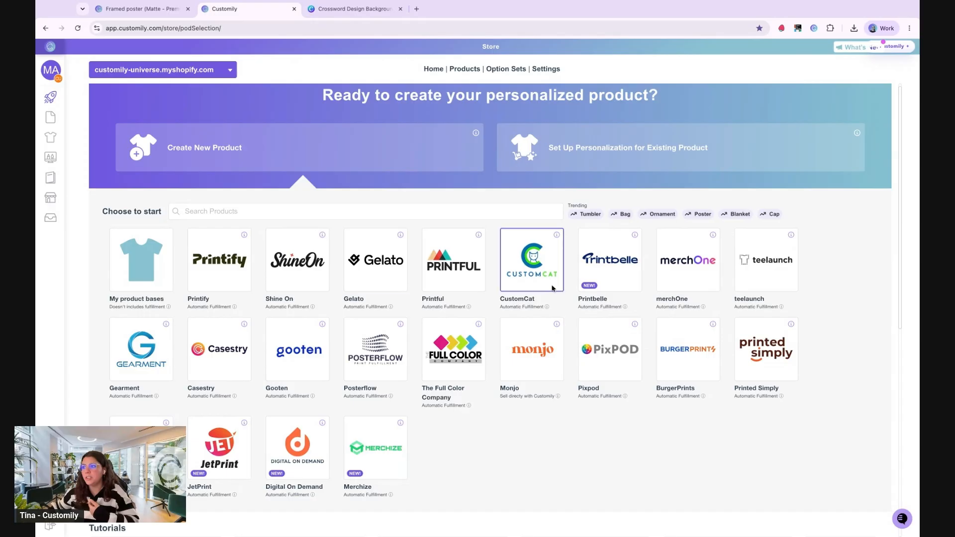
text(poster)
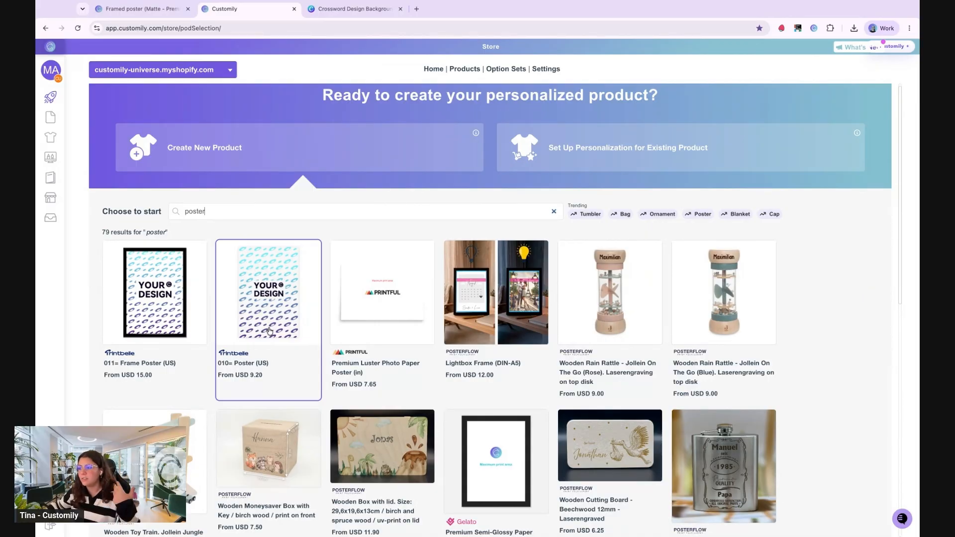
scroll(512, 464, down, 1)
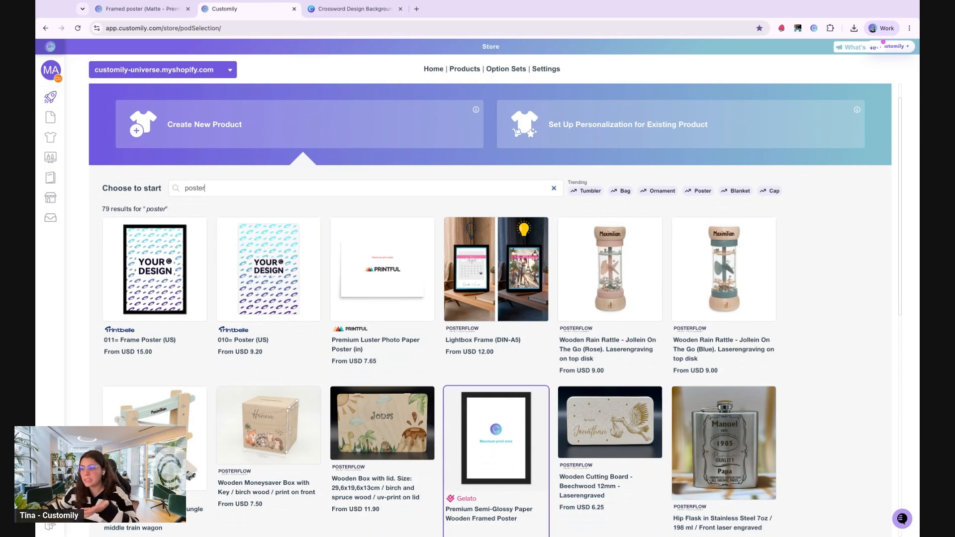
scroll(496, 448, up, 1)
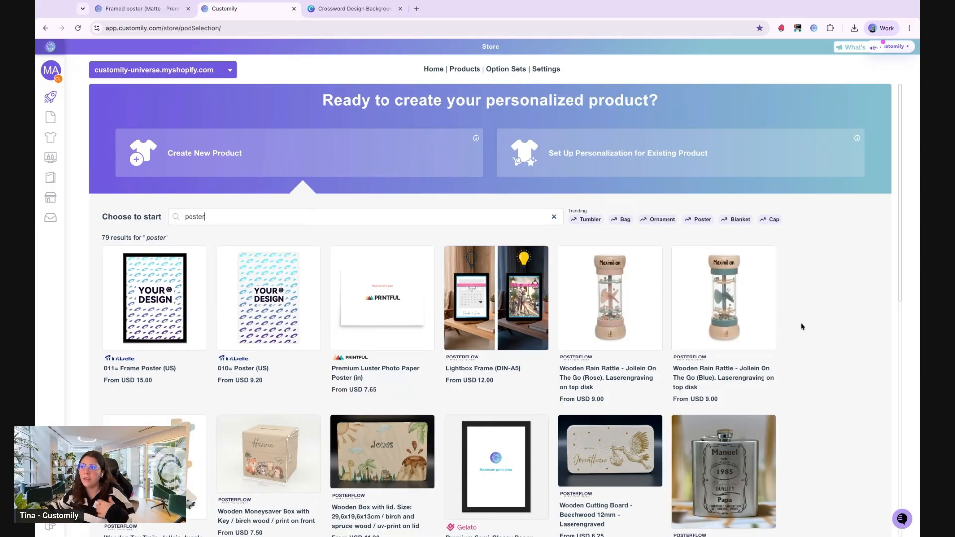
click(554, 217)
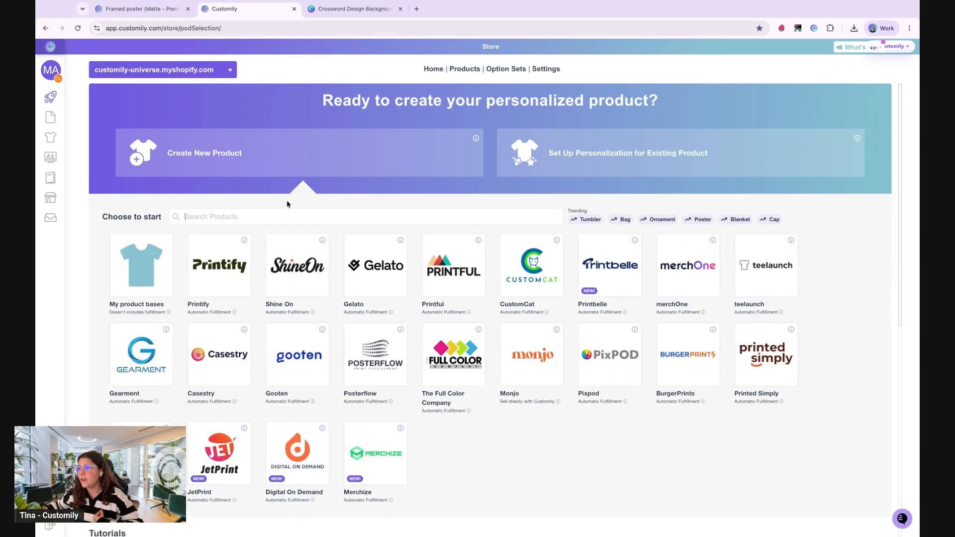
click(320, 168)
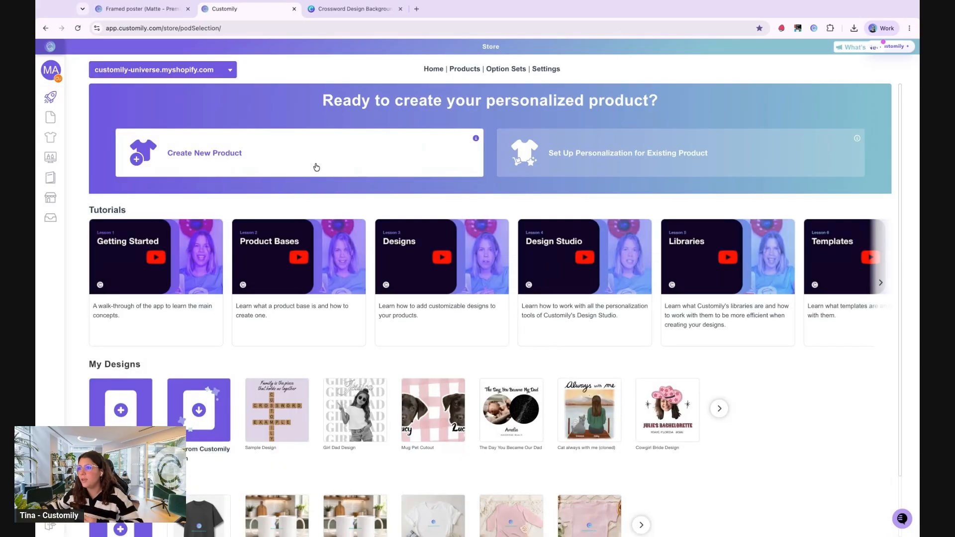
Start a new design named "Crossword Poster" and choose to create it from product specs
scroll(357, 370, down, 1)
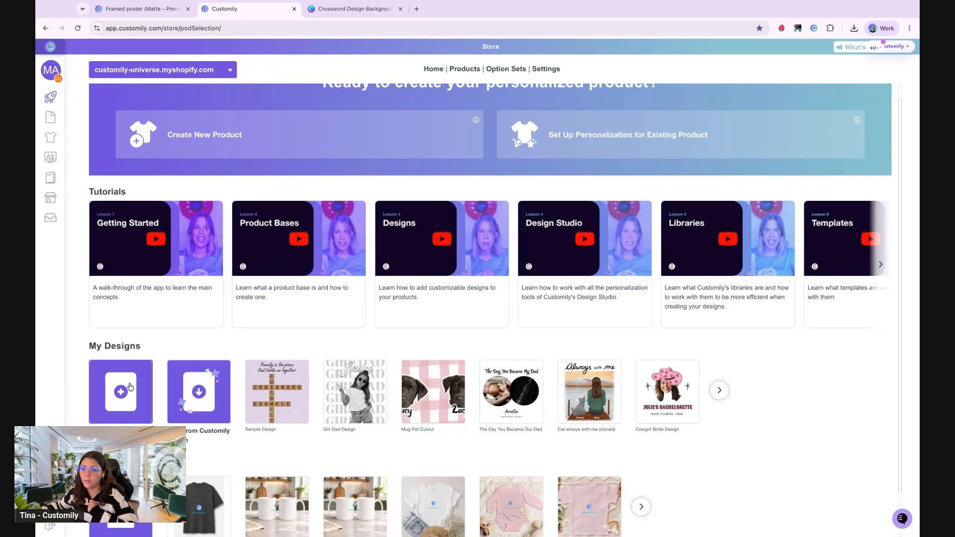
click(108, 405)
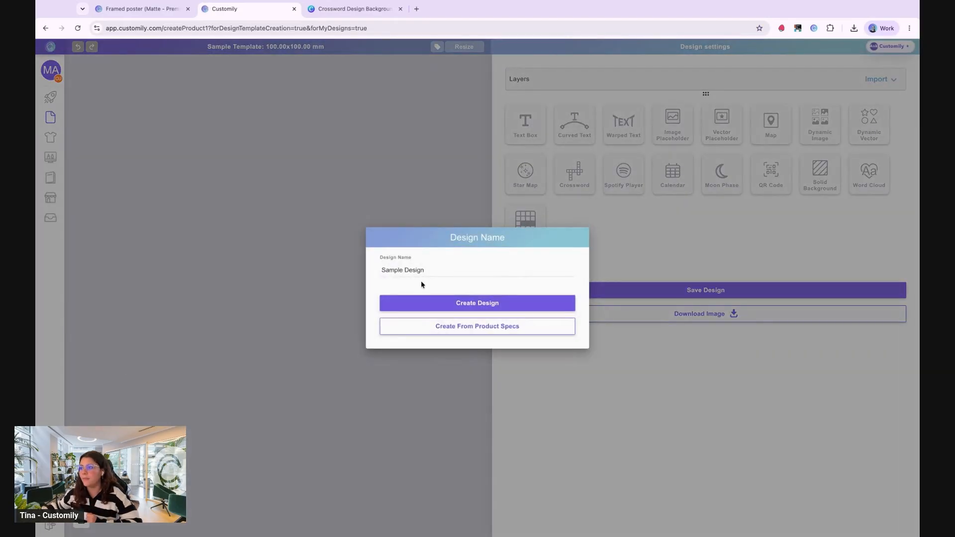
triple_click(433, 269)
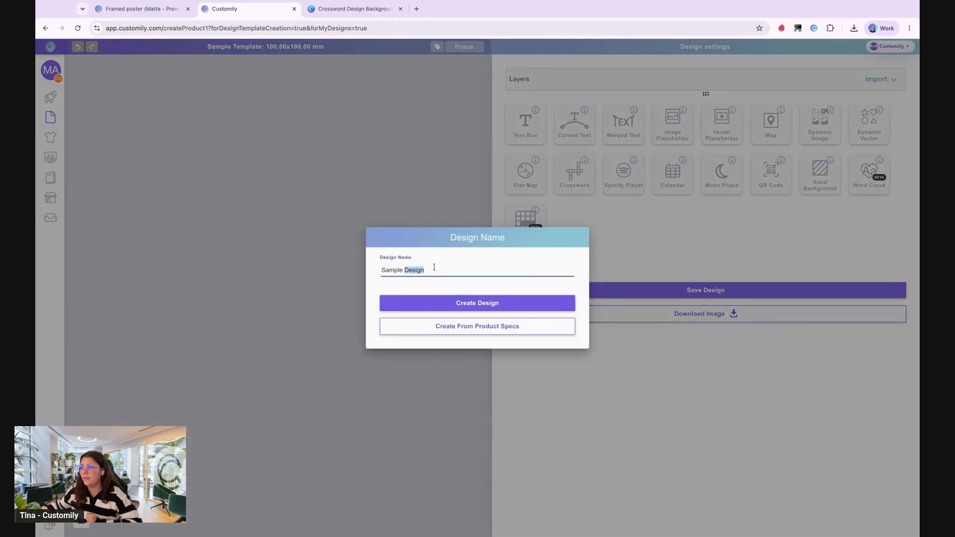
text(c)
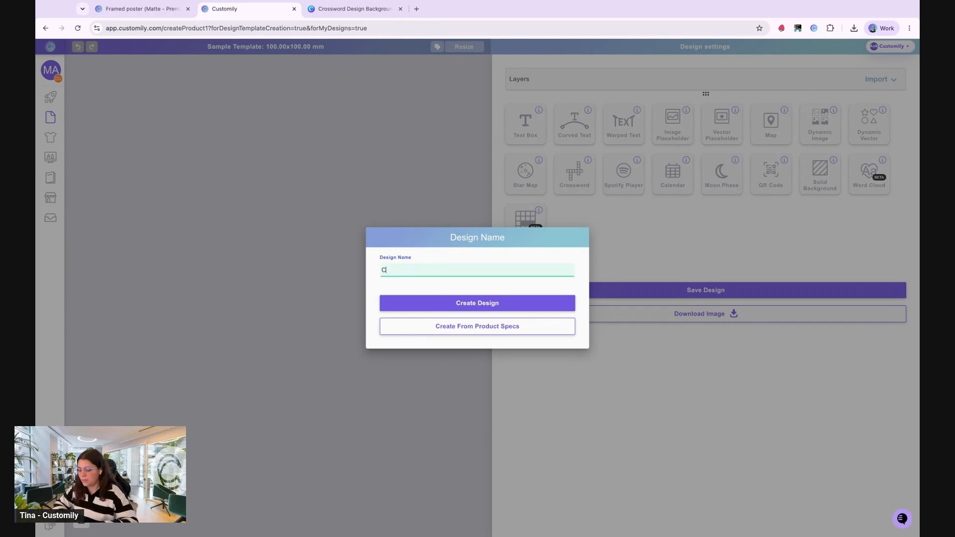
text(rossword Poster)
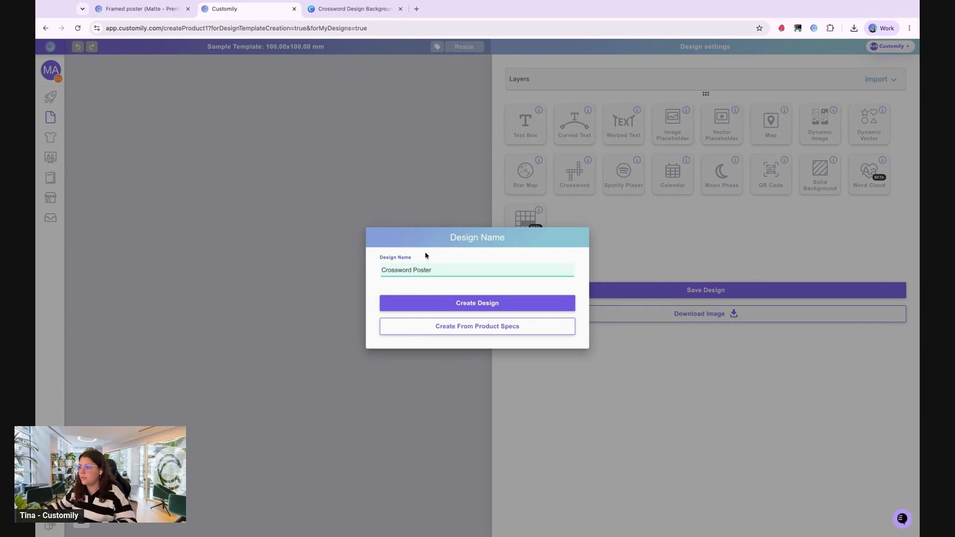
click(472, 327)
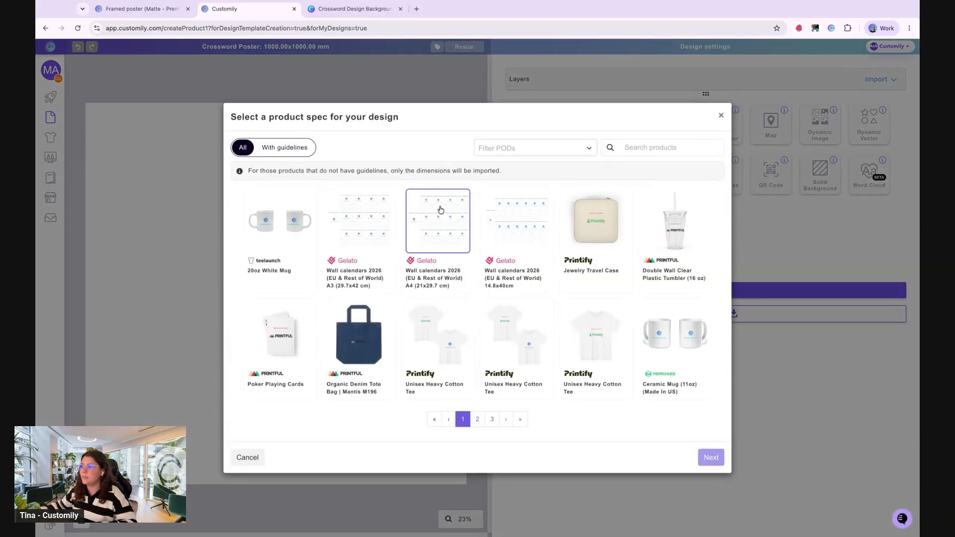
Search the product specs for "poster" and filter them to the Posterflow print provider
click(639, 149)
text(poster)
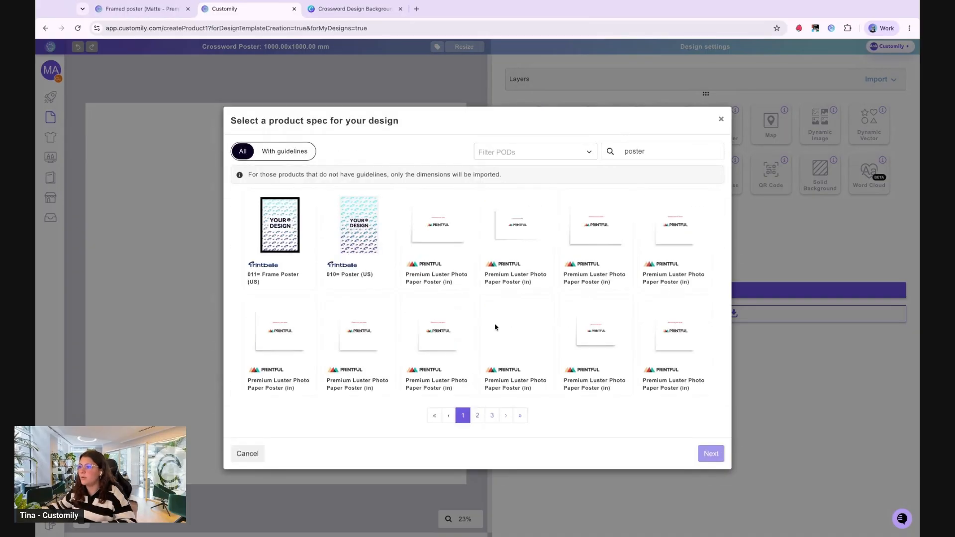
click(522, 152)
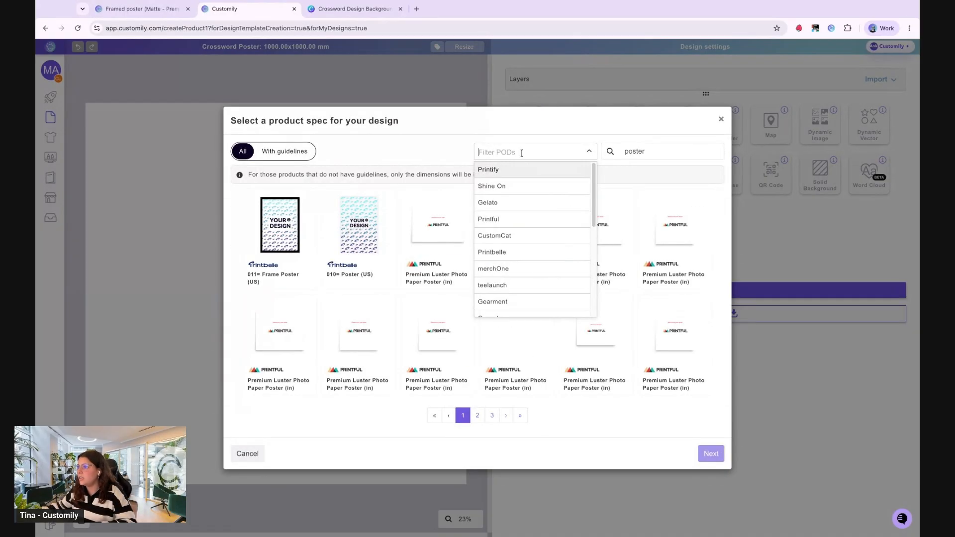
scroll(502, 298, down, 2)
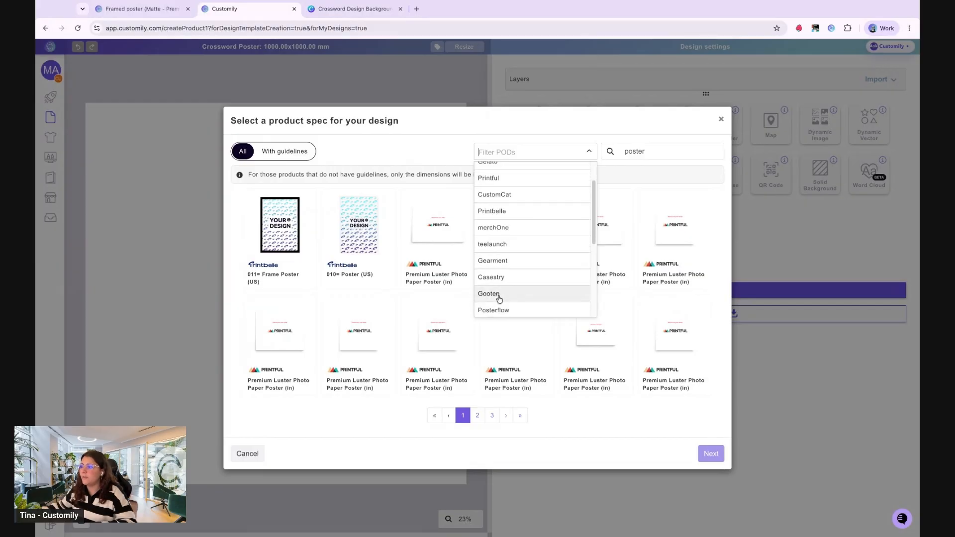
click(502, 295)
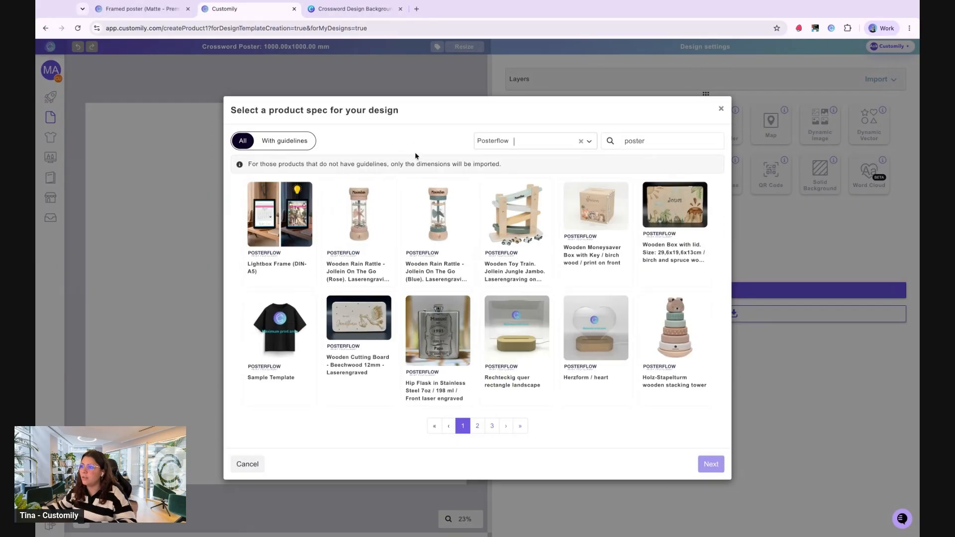
Search the Posterflow specs for "framed" and apply the Framed poster (Matte - Premium) spec to the design
double_click(640, 144)
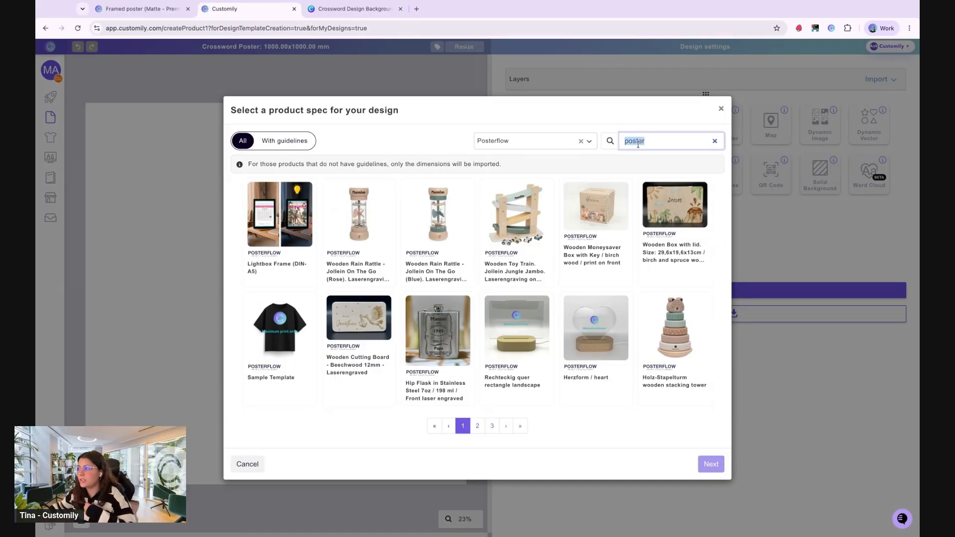
text(framed)
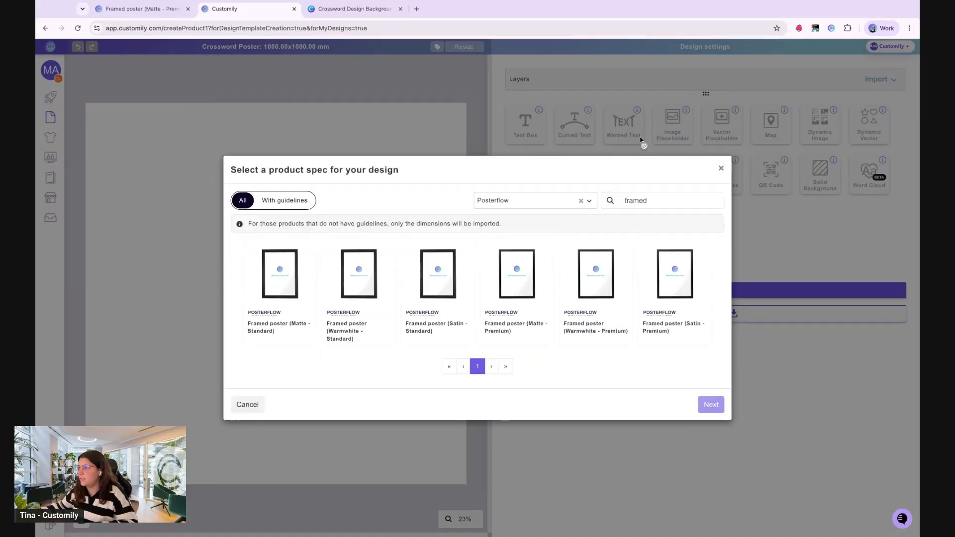
click(540, 287)
click(704, 405)
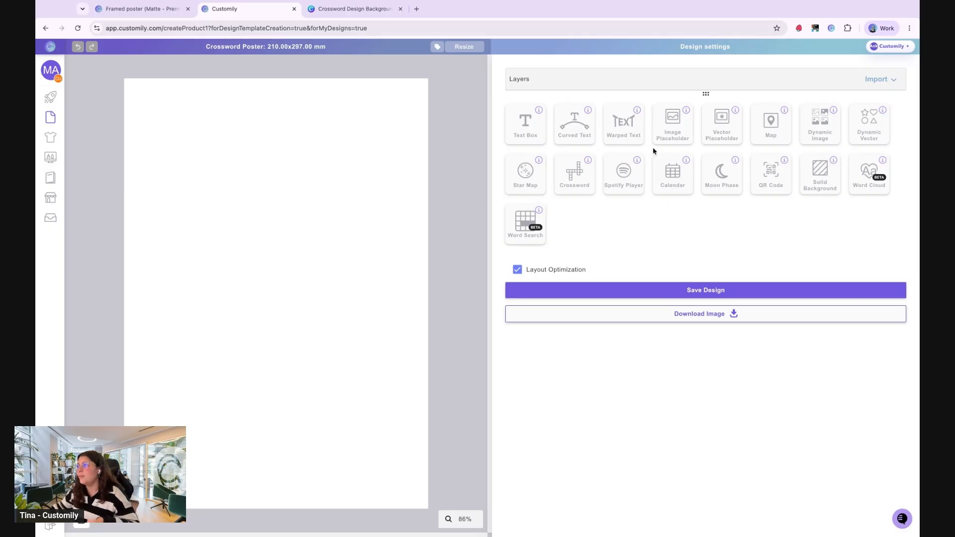
Try out curved text, text box and warped text elements on the blank canvas, and delete all three
click(587, 132)
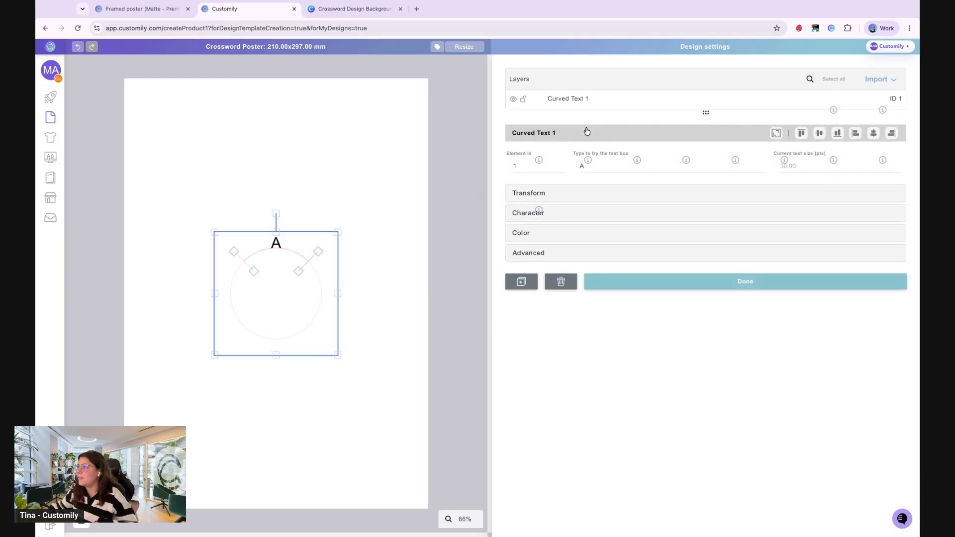
click(393, 187)
click(526, 140)
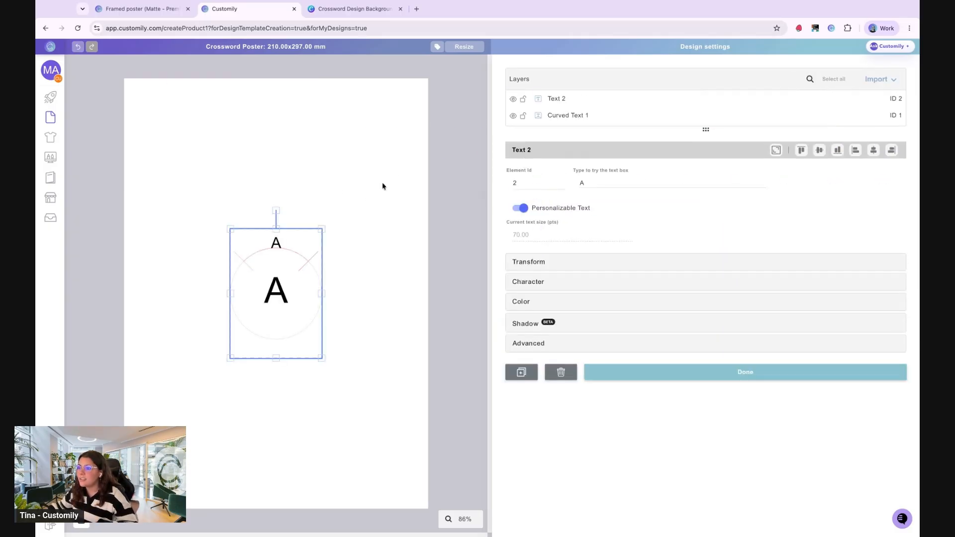
drag(299, 309, 227, 202)
click(347, 185)
click(616, 168)
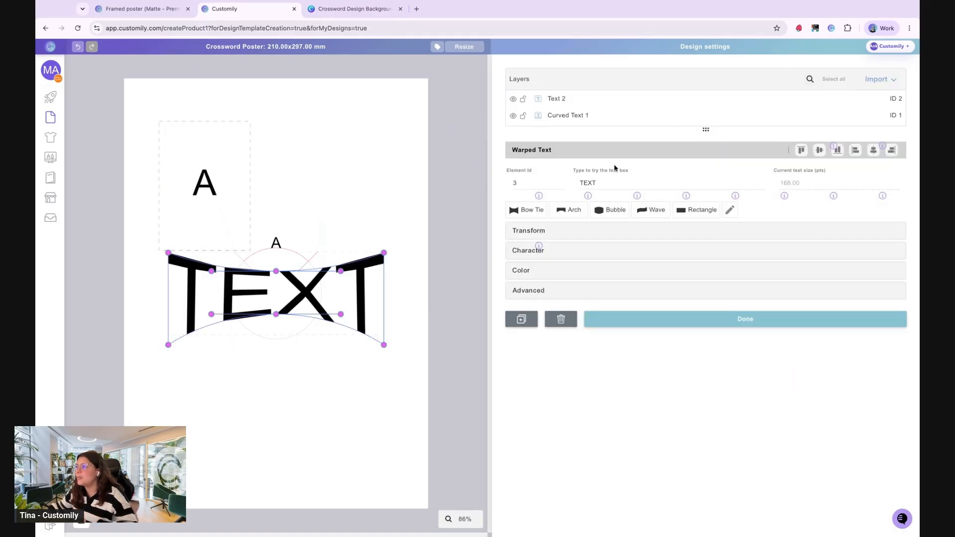
click(384, 284)
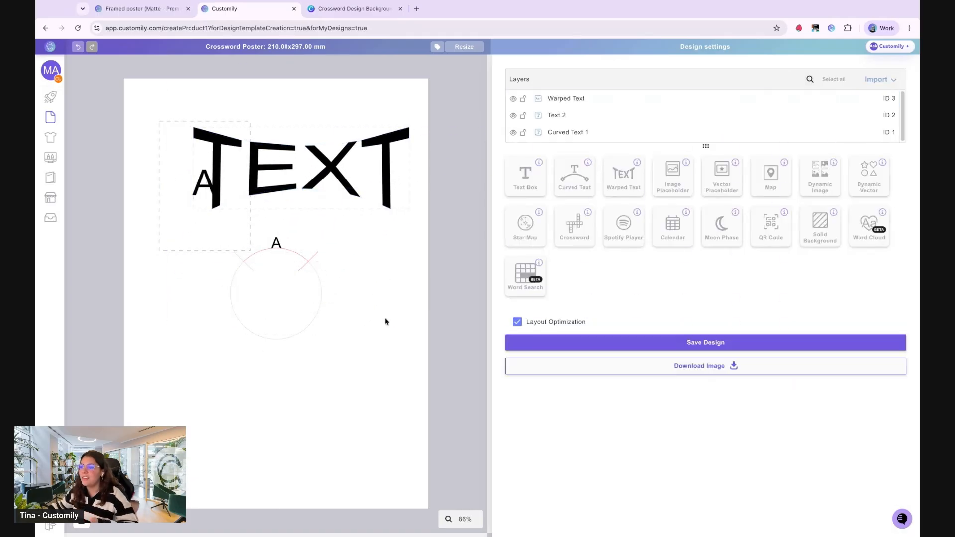
drag(385, 321, 229, 188)
key(BackSpace)
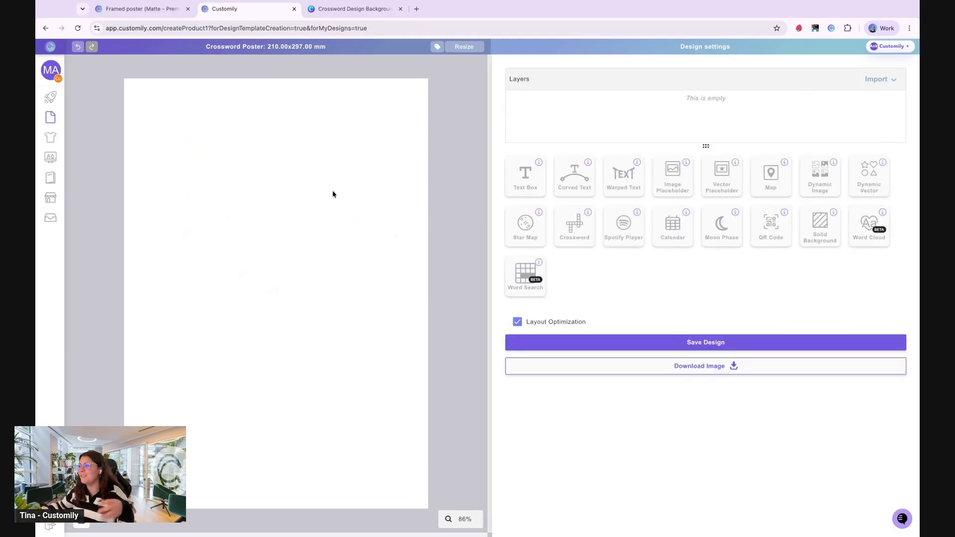
Try out an image placeholder for the shopper's photo on the canvas, and delete it
click(674, 181)
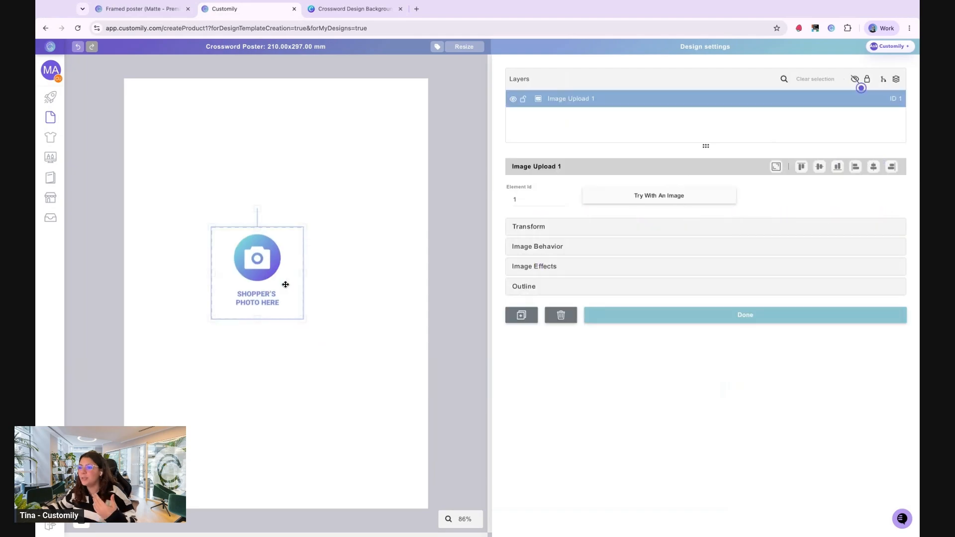
click(327, 268)
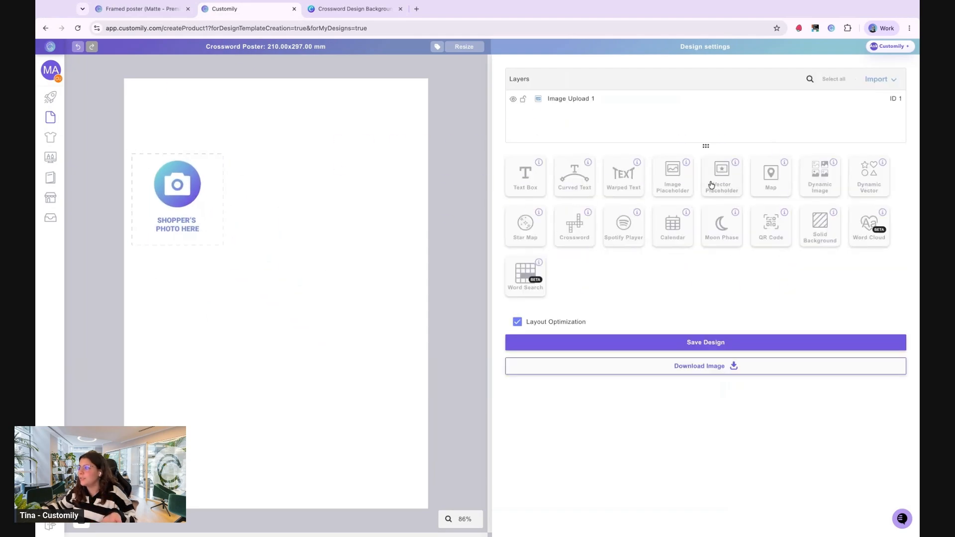
drag(132, 171, 317, 232)
key(Delete)
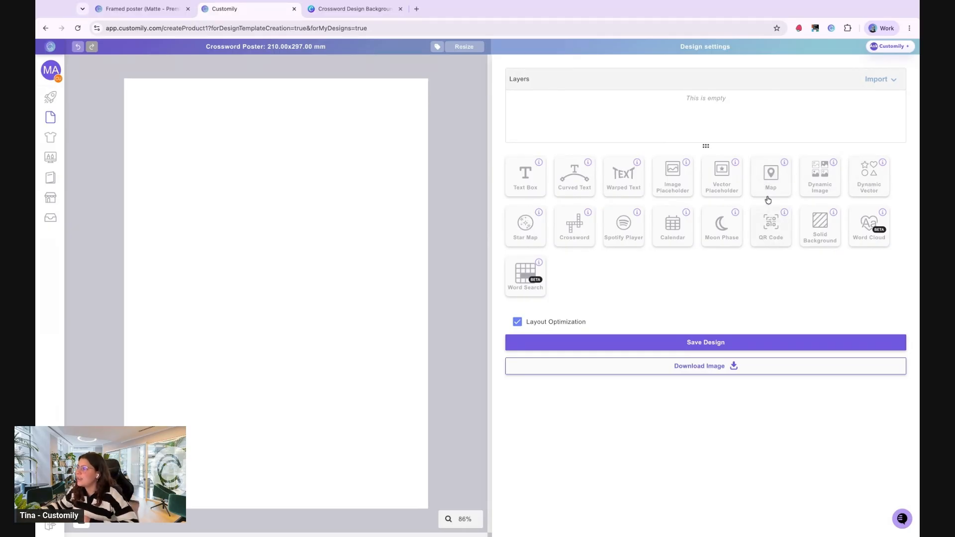
Try out a star map and a map element on the canvas, and delete both
click(542, 231)
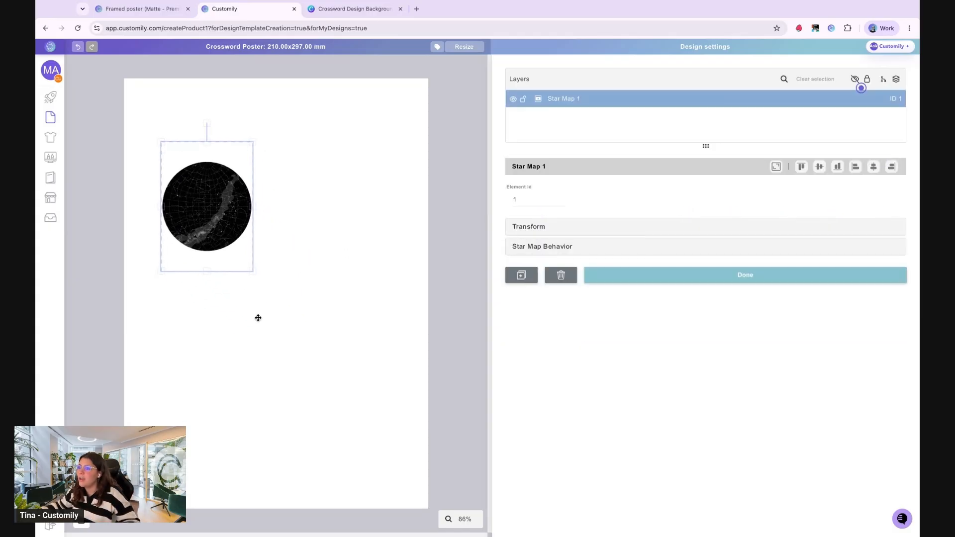
click(258, 318)
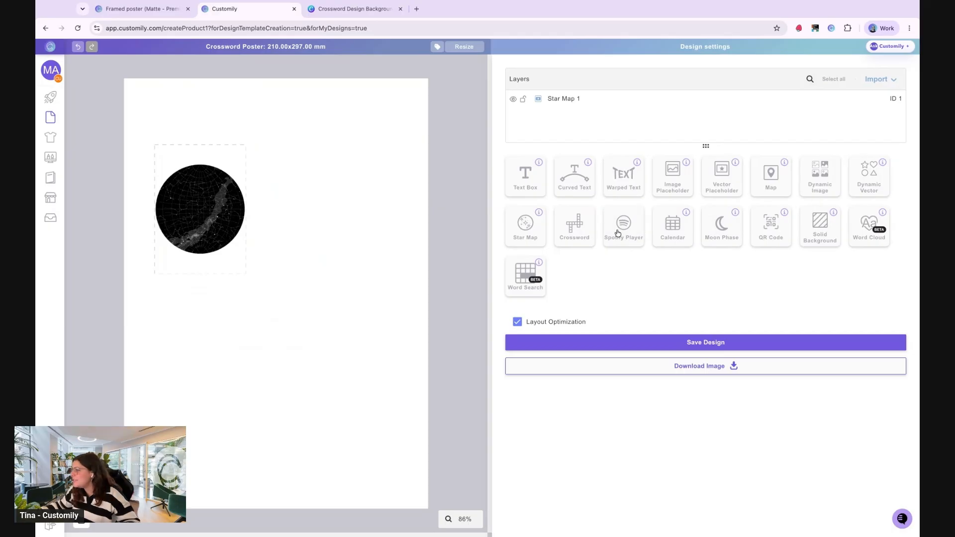
click(771, 180)
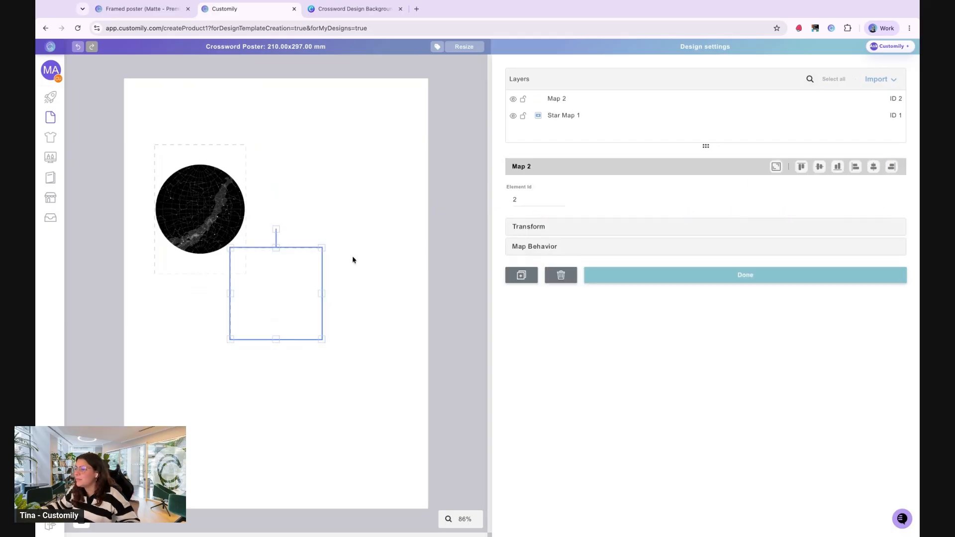
click(371, 321)
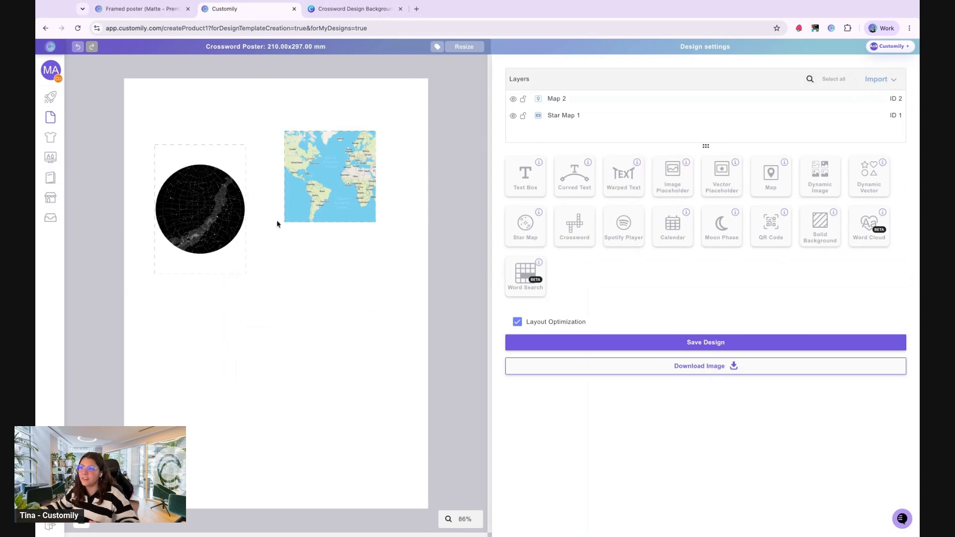
click(223, 230)
key(Delete)
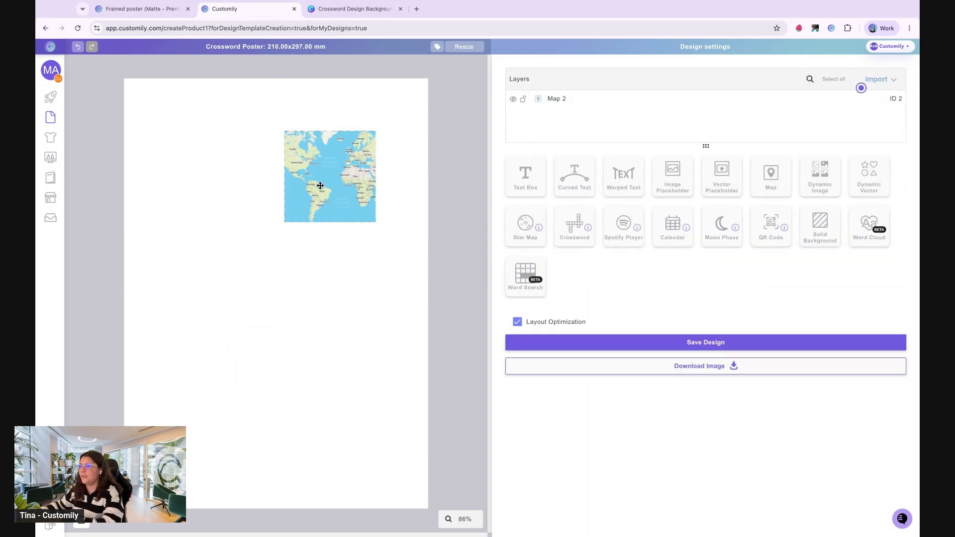
click(320, 200)
key(Delete)
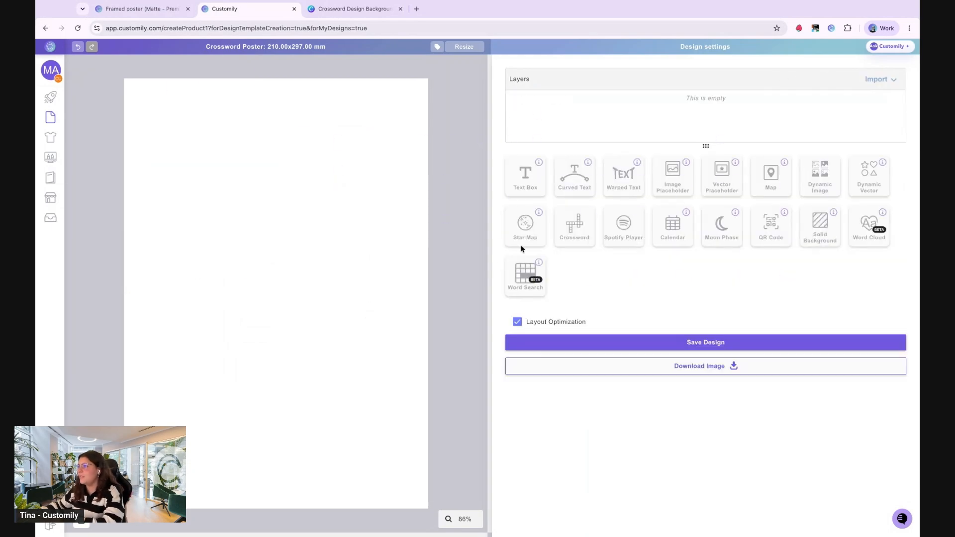
Try out a crossword and a calendar element on the canvas, and delete both
click(579, 233)
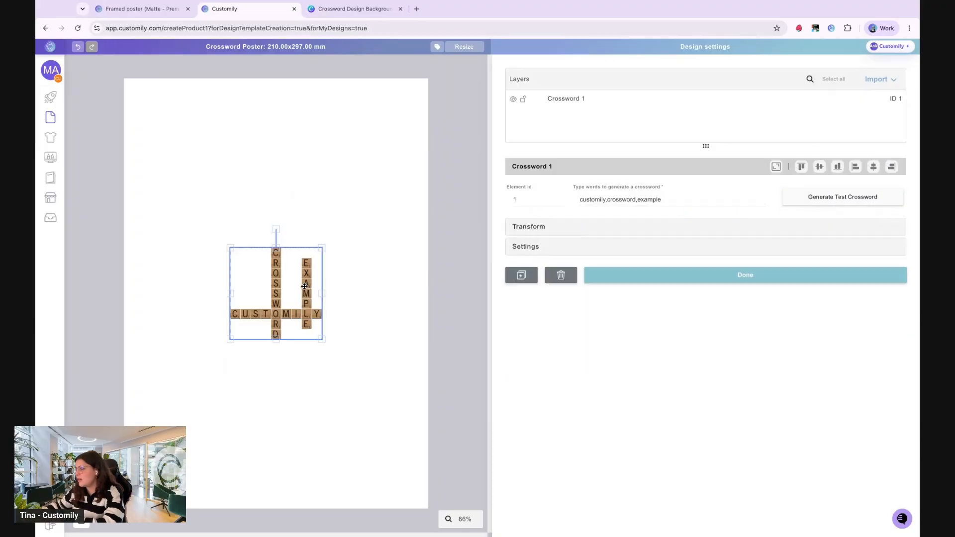
click(333, 269)
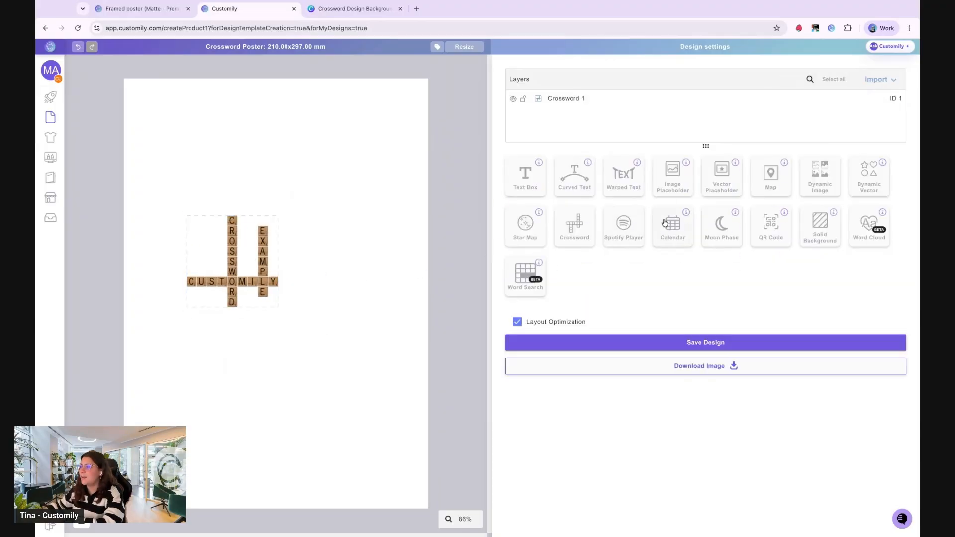
click(680, 225)
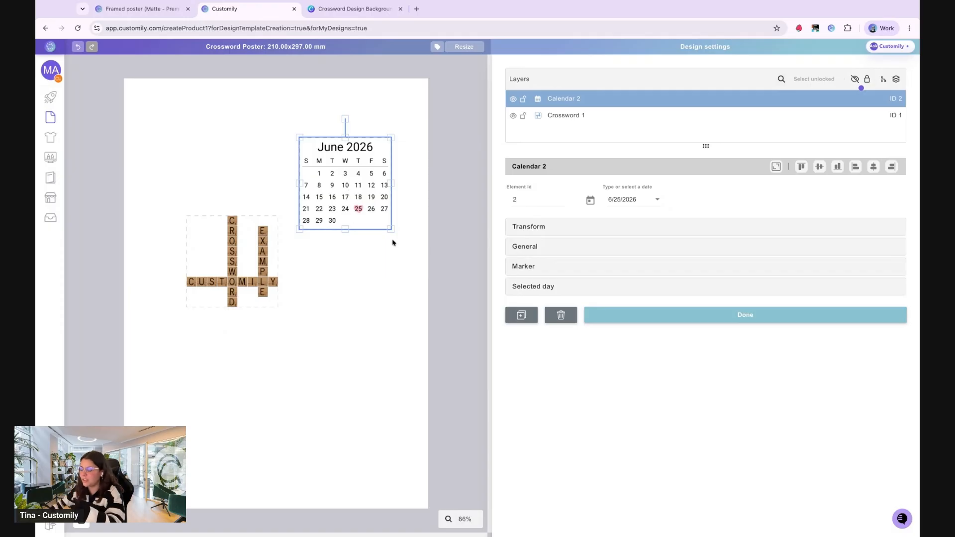
key(Delete)
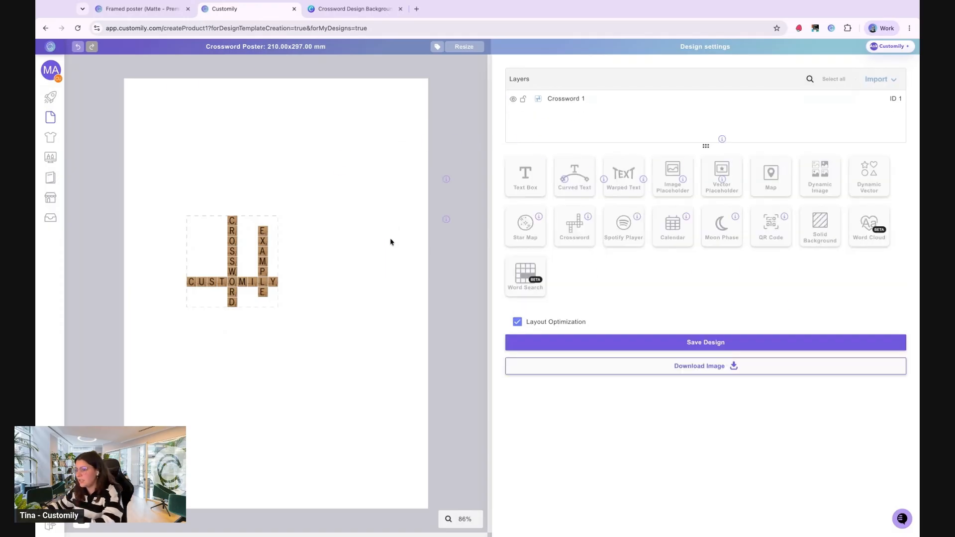
click(214, 277)
key(Delete)
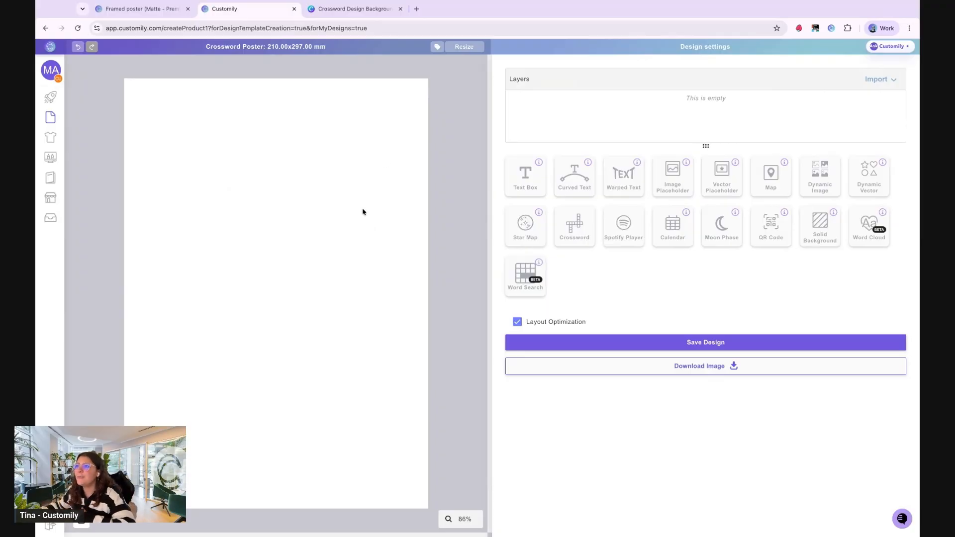
Look at the finished framed poster preview and switch to Canva to examine the heart and striped backgrounds on the blue, lavender, tan and cream pages
click(164, 11)
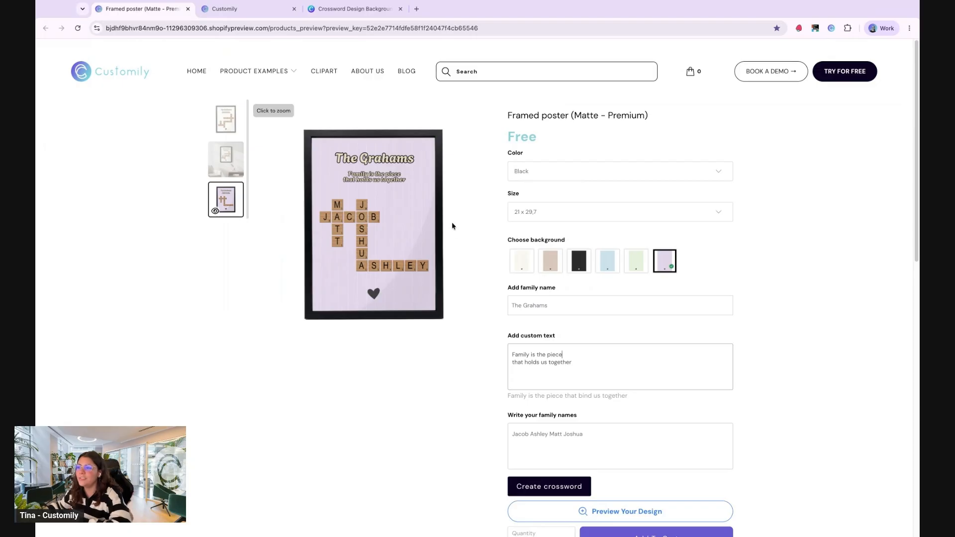
click(357, 10)
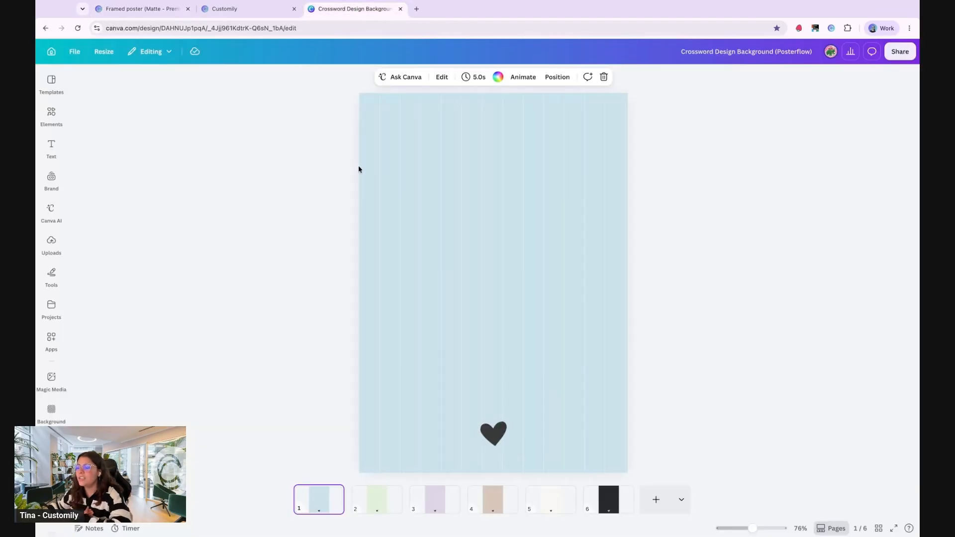
click(536, 254)
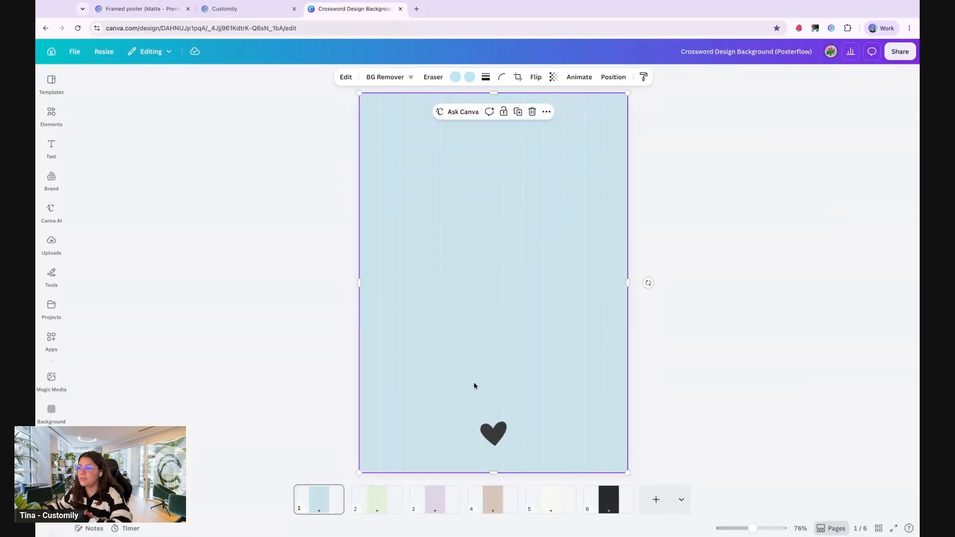
click(498, 442)
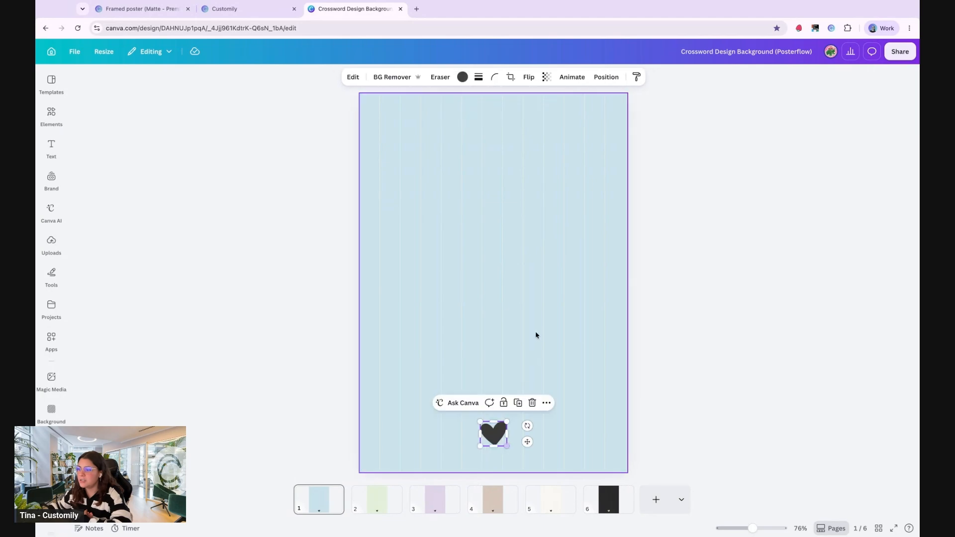
click(432, 505)
click(492, 503)
click(551, 502)
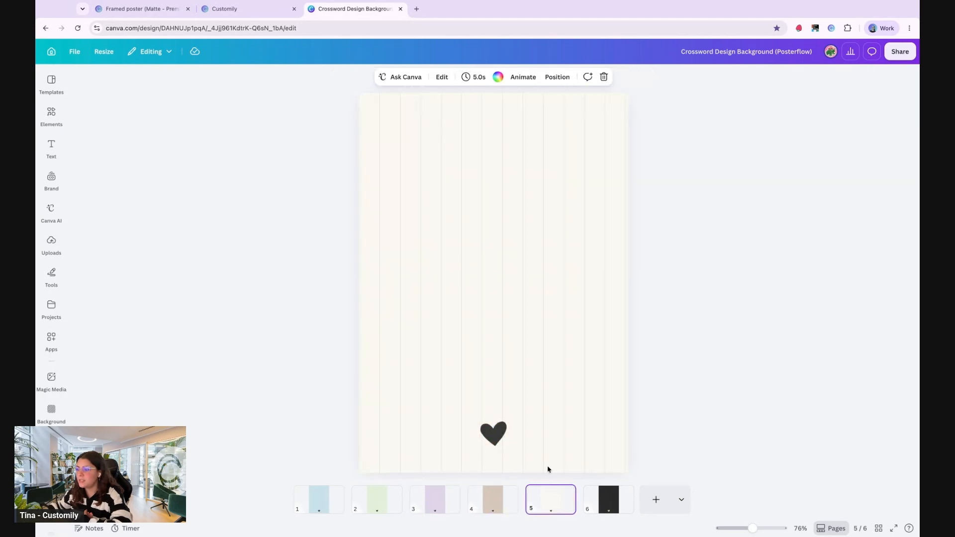
click(490, 432)
click(556, 264)
click(704, 262)
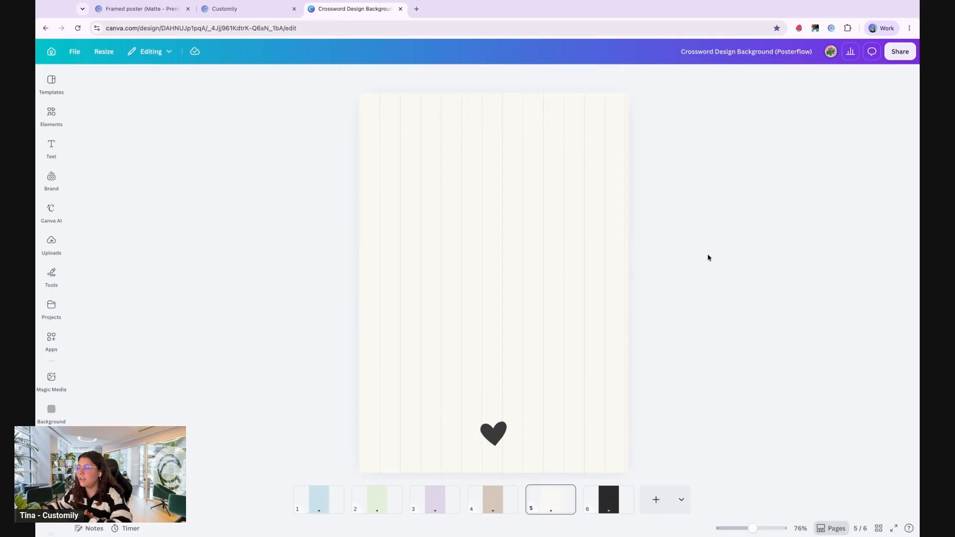
Switch to Customily, add a Dynamic Image element filling the poster canvas, and upload the striped heart background images as its options
click(241, 12)
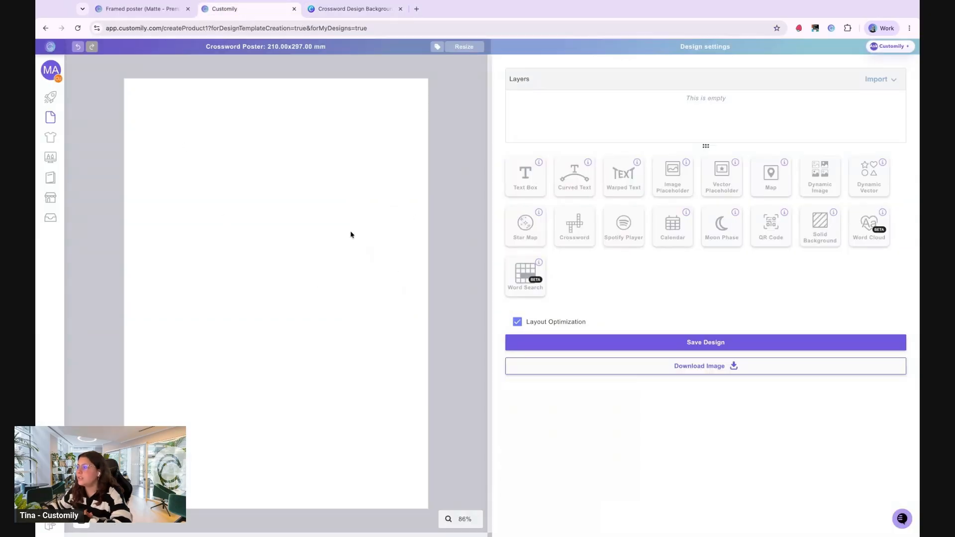
click(817, 176)
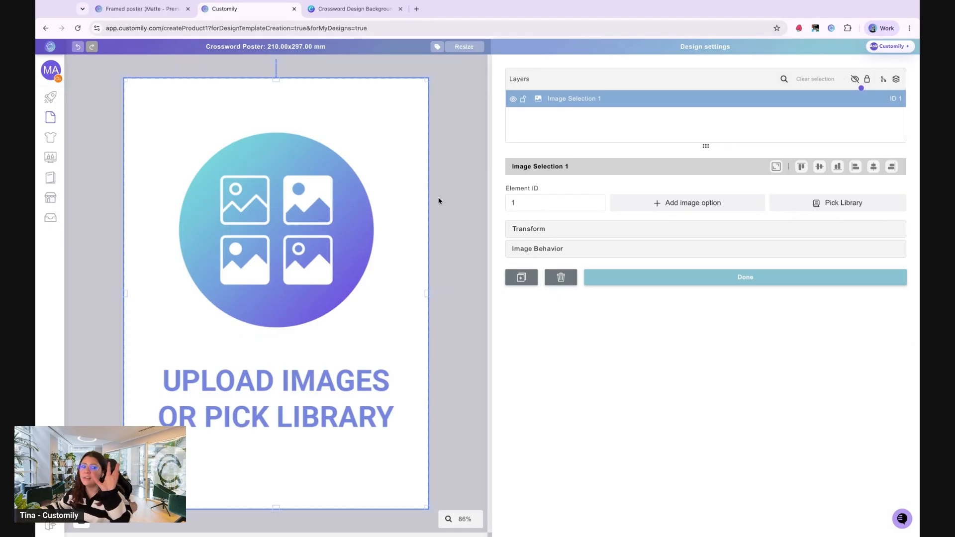
click(669, 204)
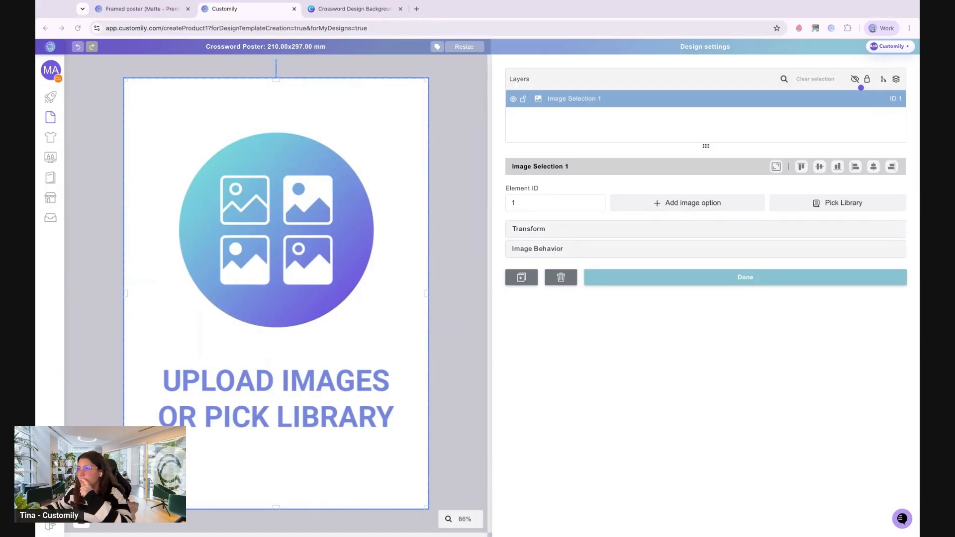
click(522, 309)
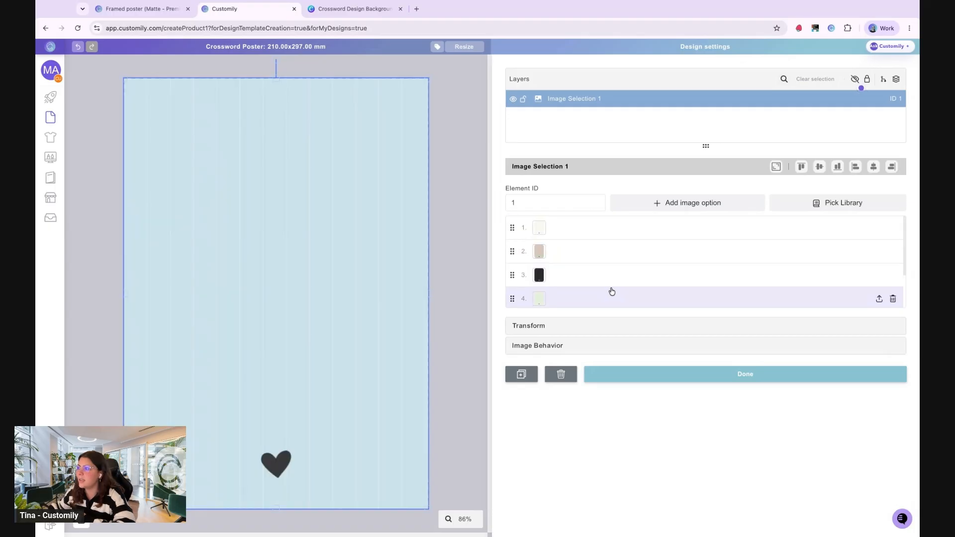
Rename the image selection layer as Choose Background and lock it
double_click(616, 100)
text(Ch)
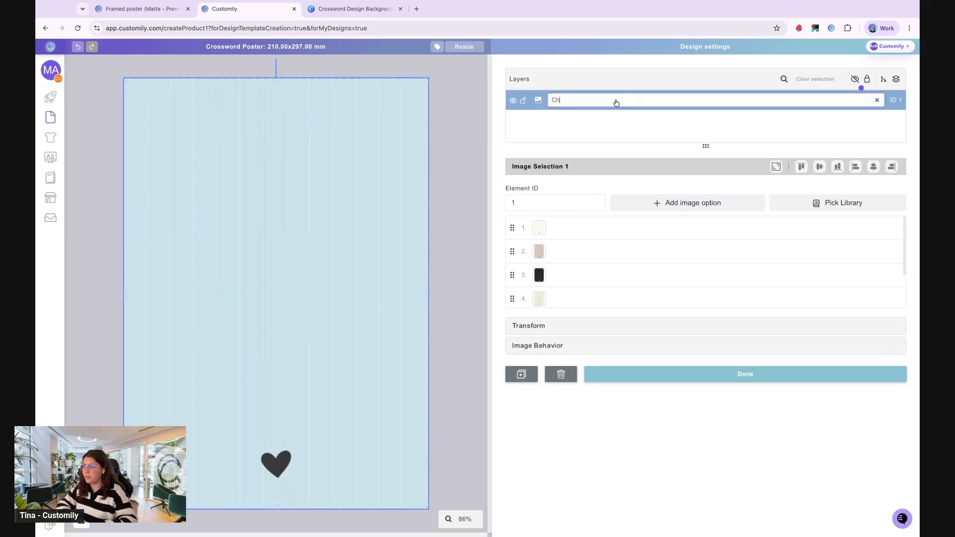
text(oose Background)
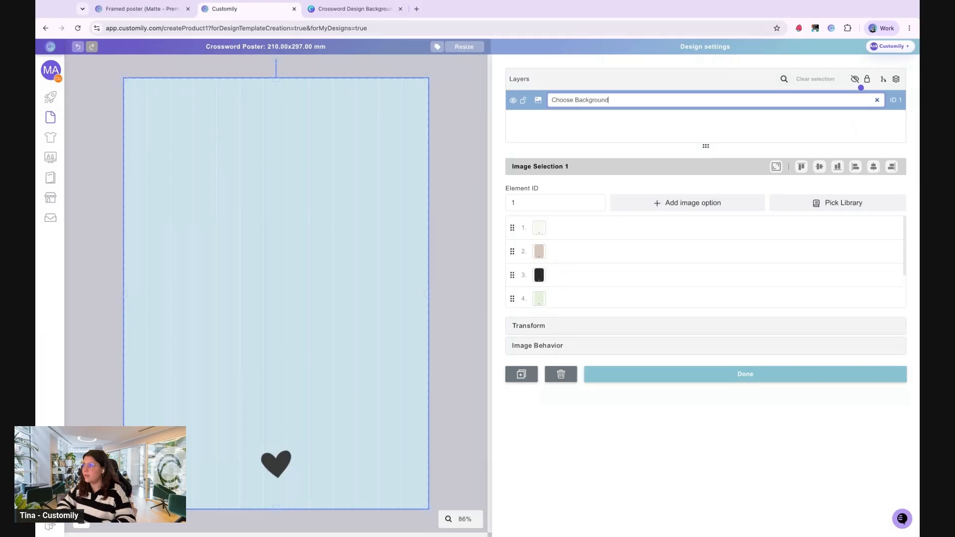
key(Return)
click(524, 100)
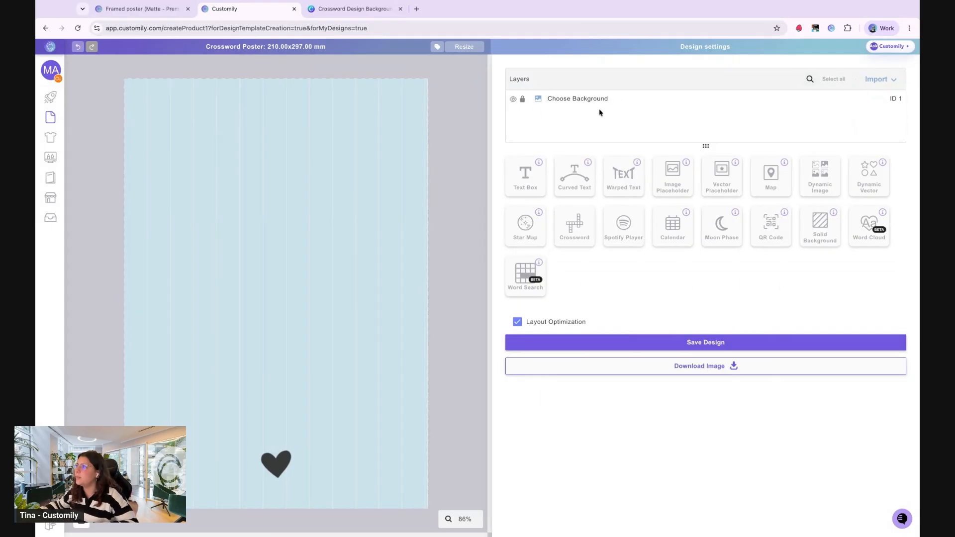
Check the finished poster's preview page, then add a text box in Customily and stretch it across the upper part of the poster
click(127, 9)
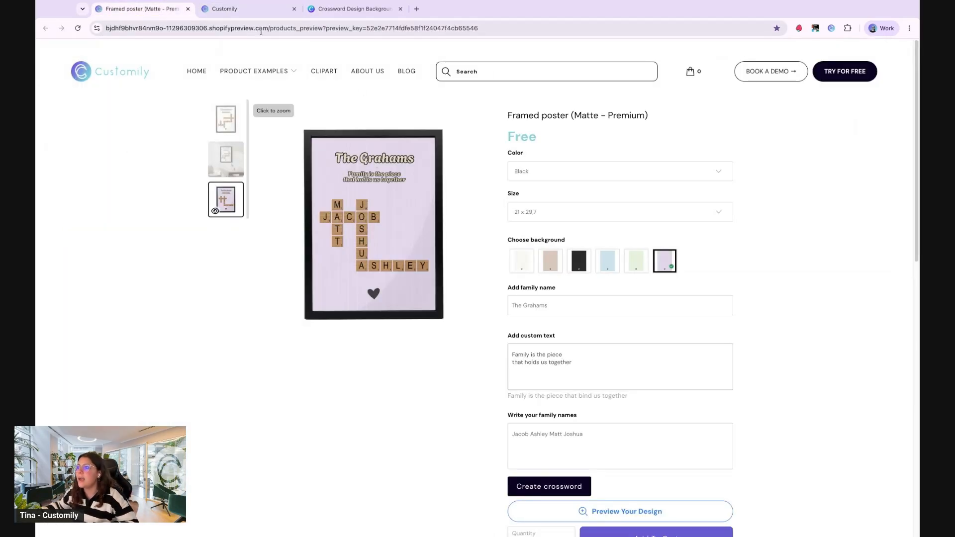
click(234, 9)
click(526, 186)
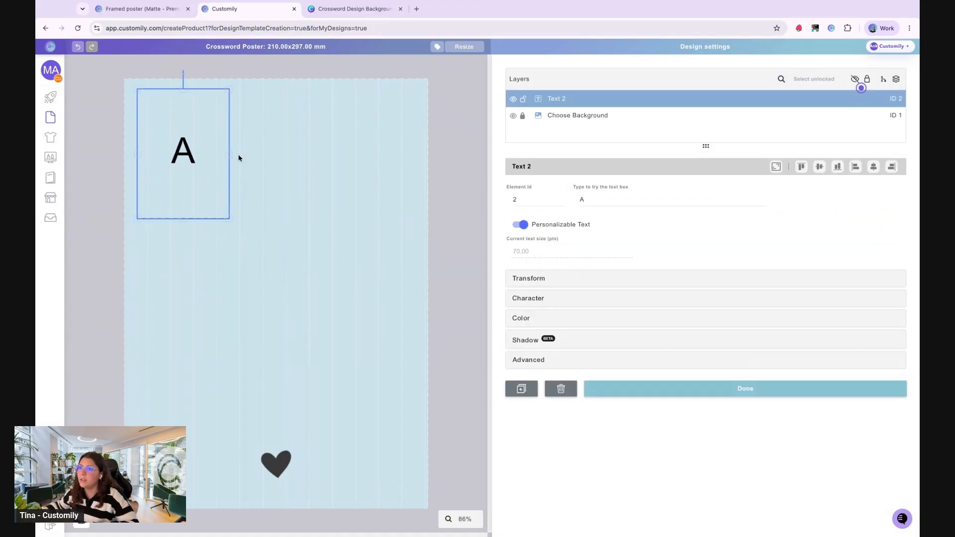
drag(230, 154, 417, 155)
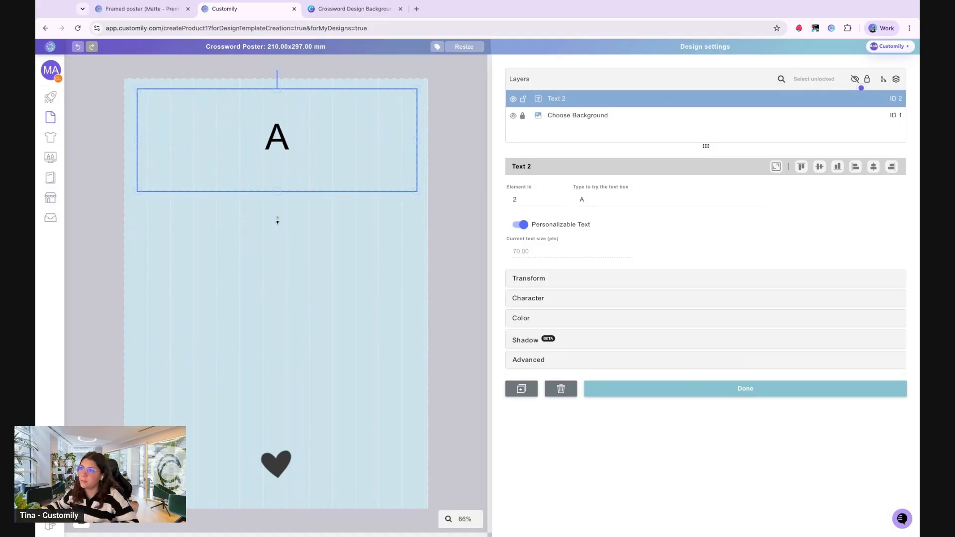
Rename the new text layer as Add Family Name
double_click(576, 98)
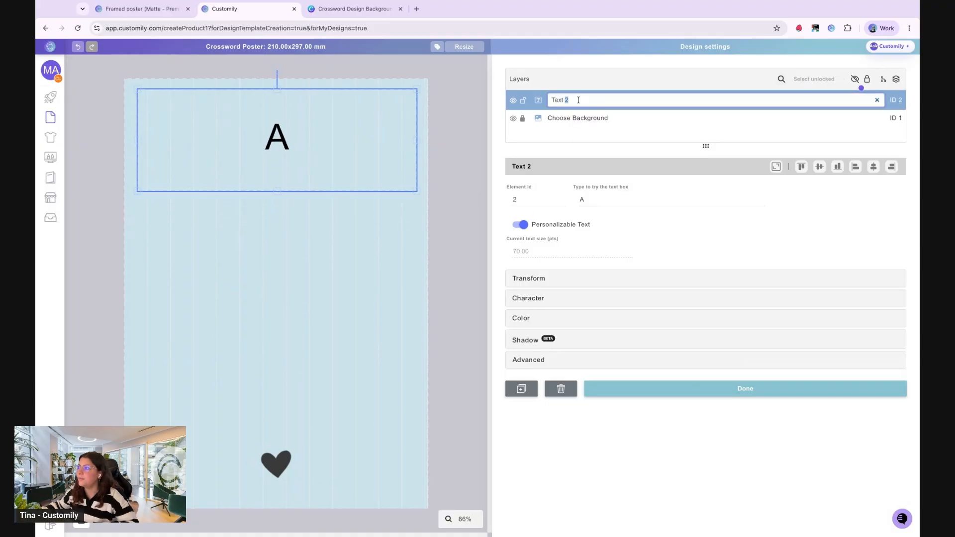
text(Ad)
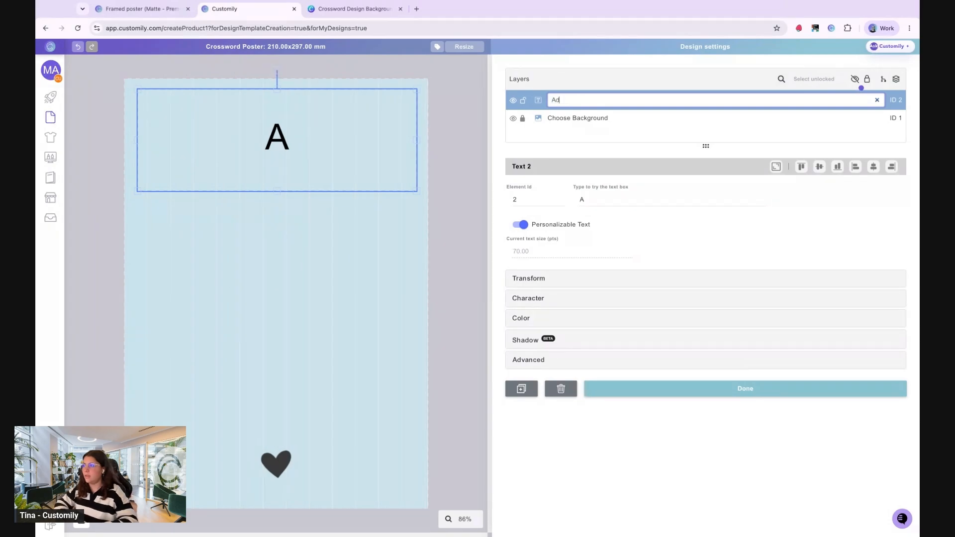
text(d Family Name)
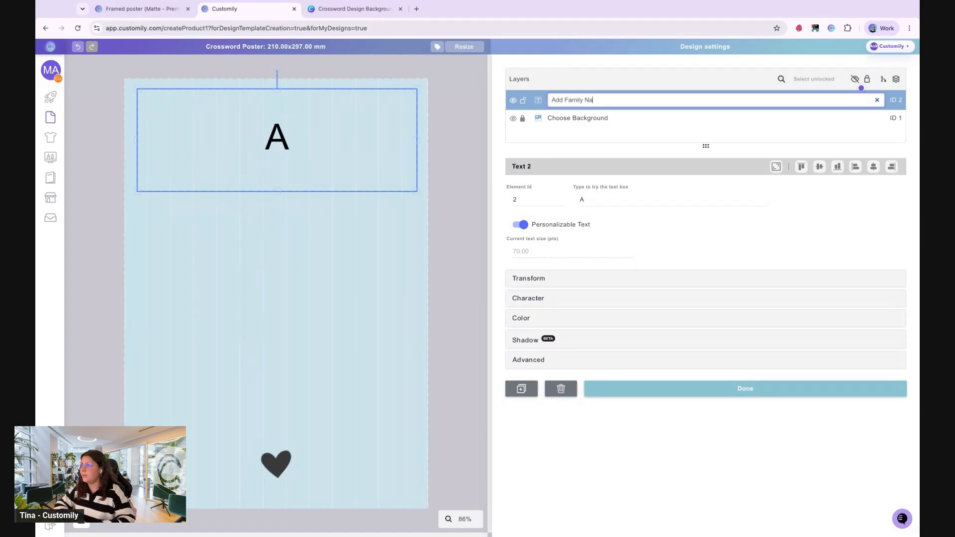
key(Return)
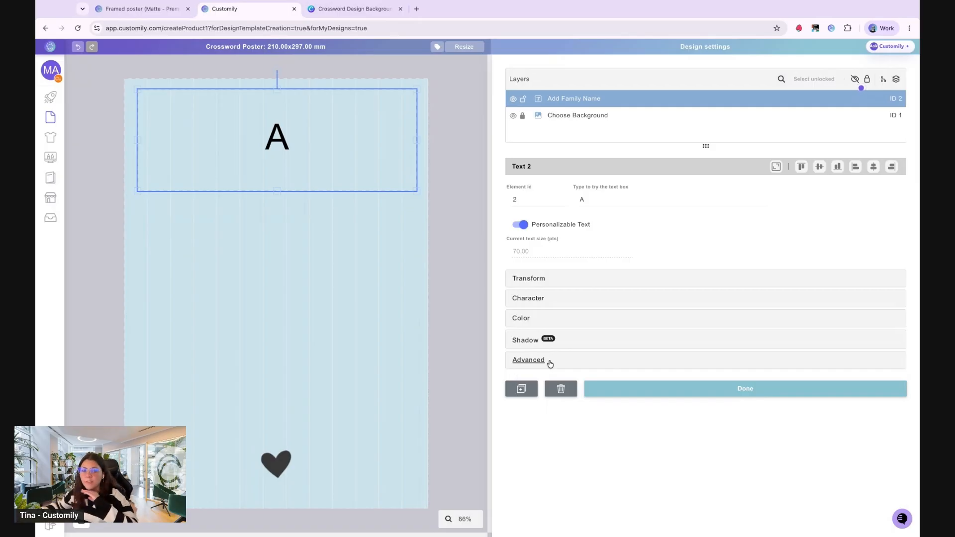
Set the family name text's maximum size to 500 pts and its line spacing to 70%
click(529, 299)
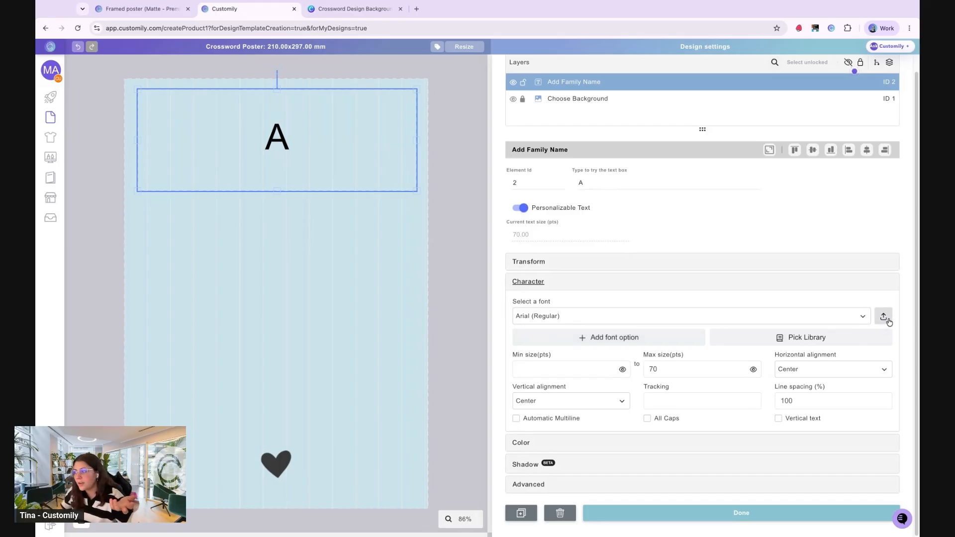
click(604, 369)
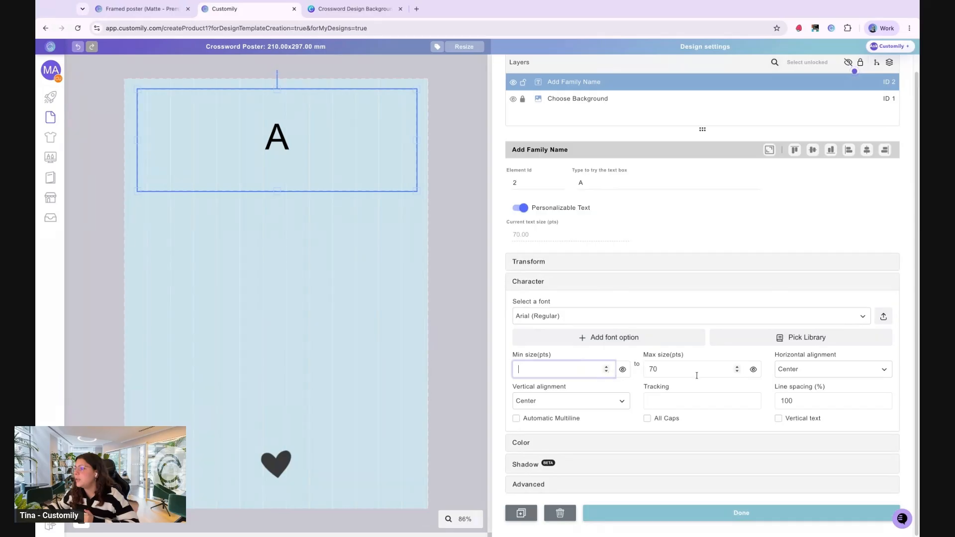
click(669, 373)
click(569, 367)
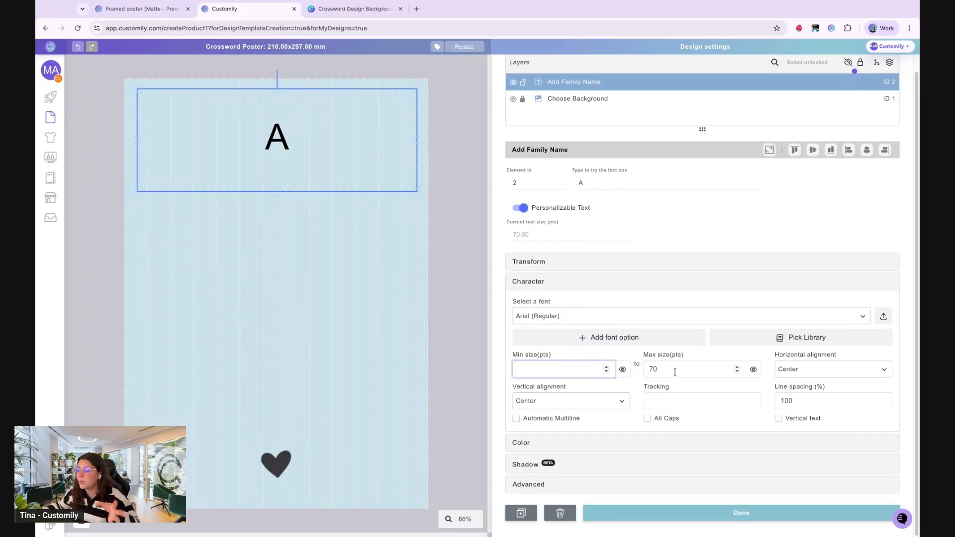
double_click(665, 366)
text(5)
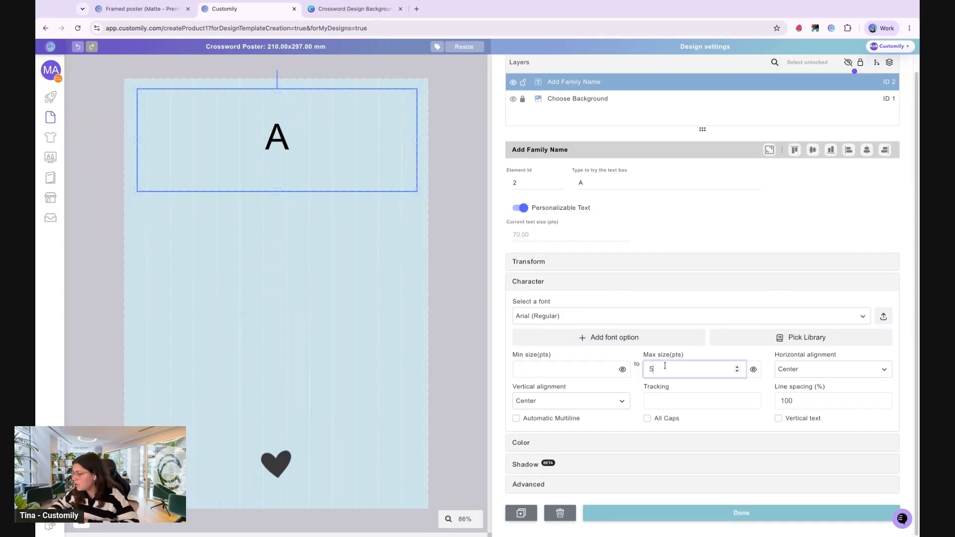
text(00)
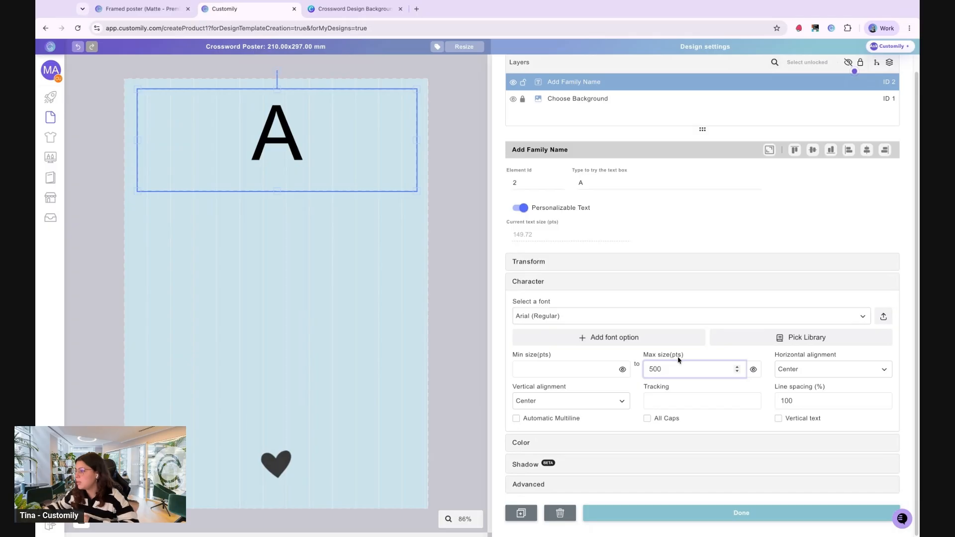
double_click(807, 397)
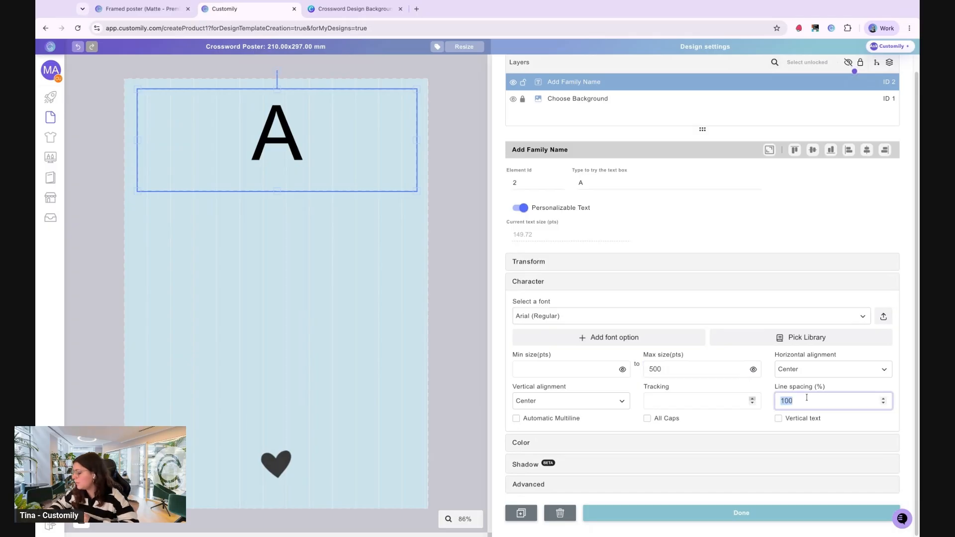
text(70)
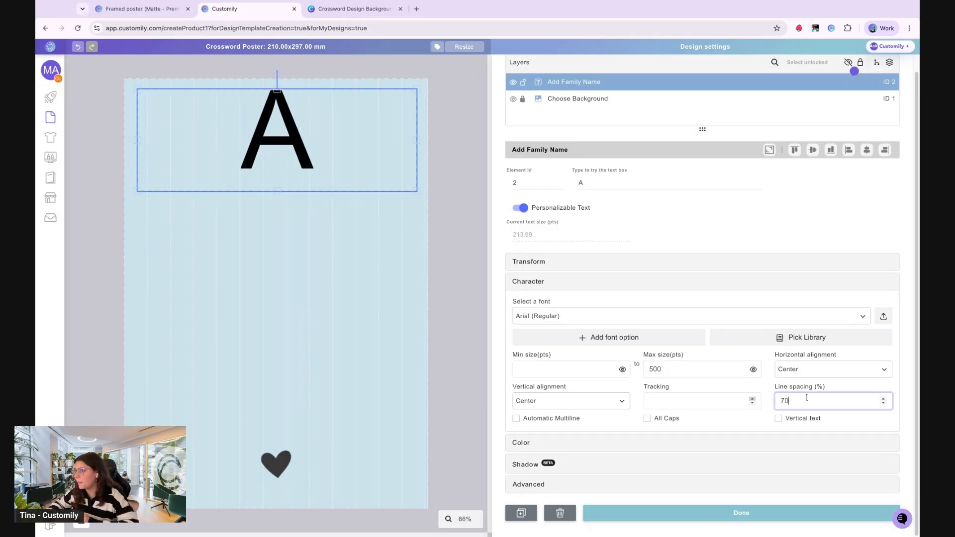
Change the family name text's font to Caprasimo (Regular)
click(568, 319)
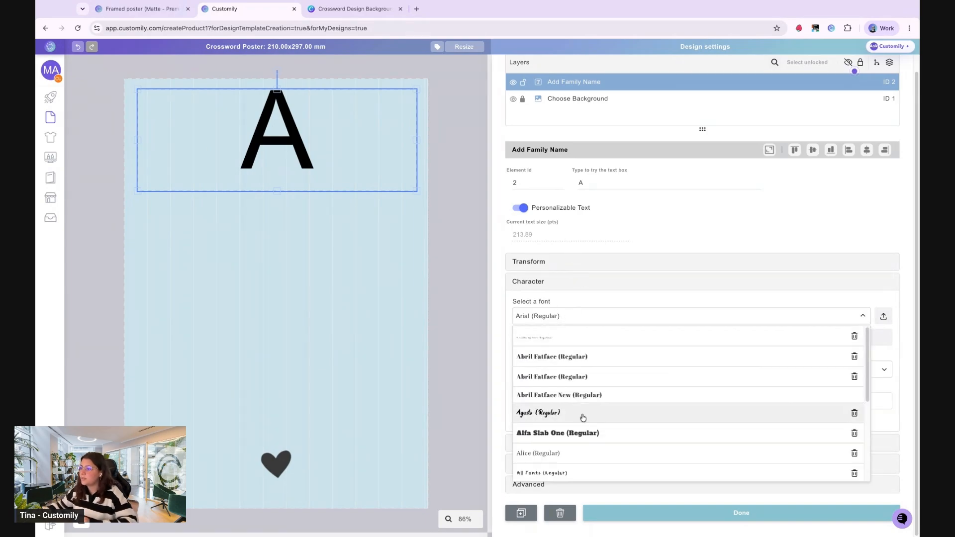
scroll(580, 424, down, 3)
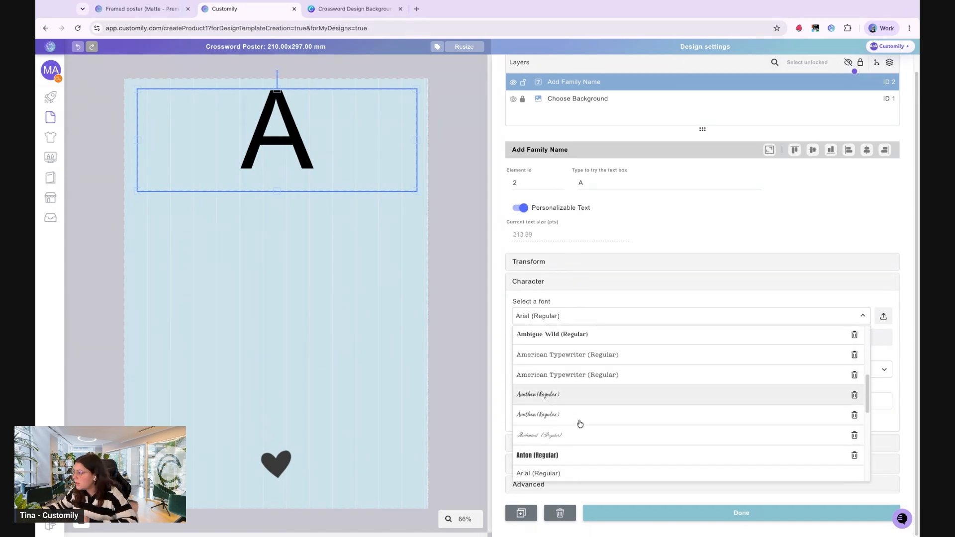
scroll(601, 411, down, 3)
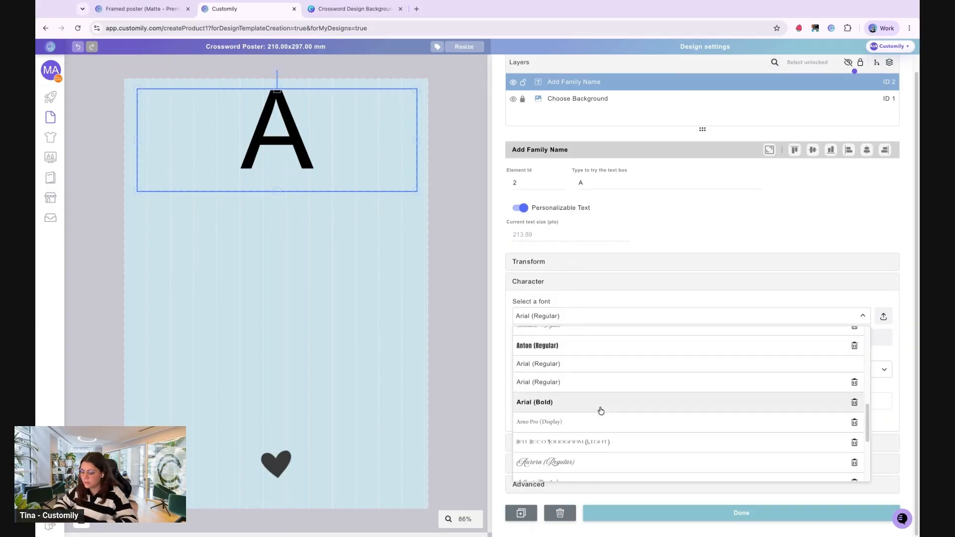
text(cap)
click(592, 336)
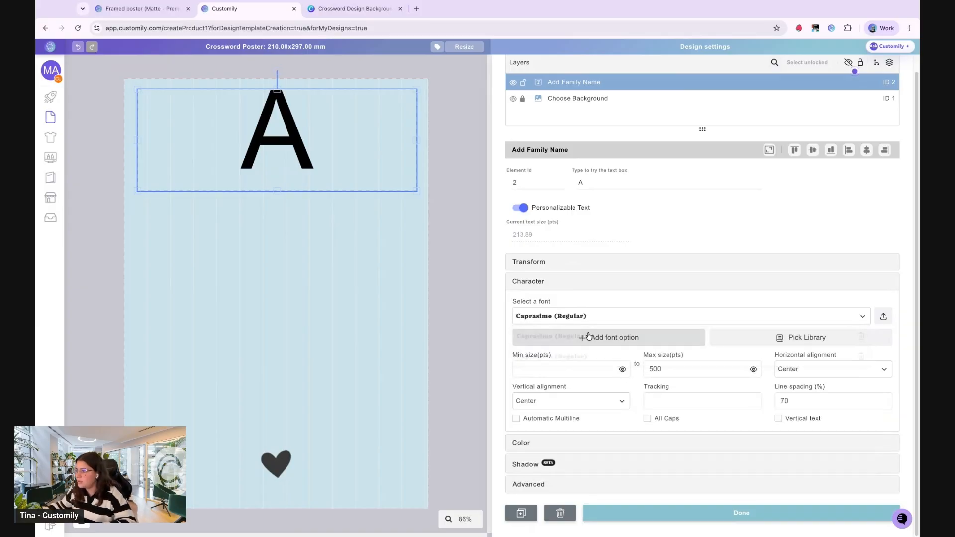
Replace the text box's sample text with "The" followed by the family's surname in plural
click(657, 184)
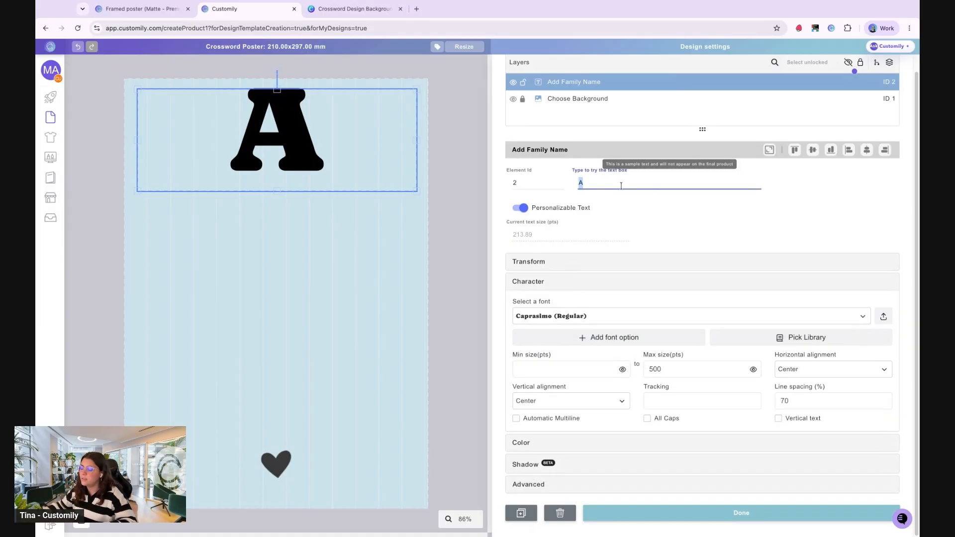
text(The)
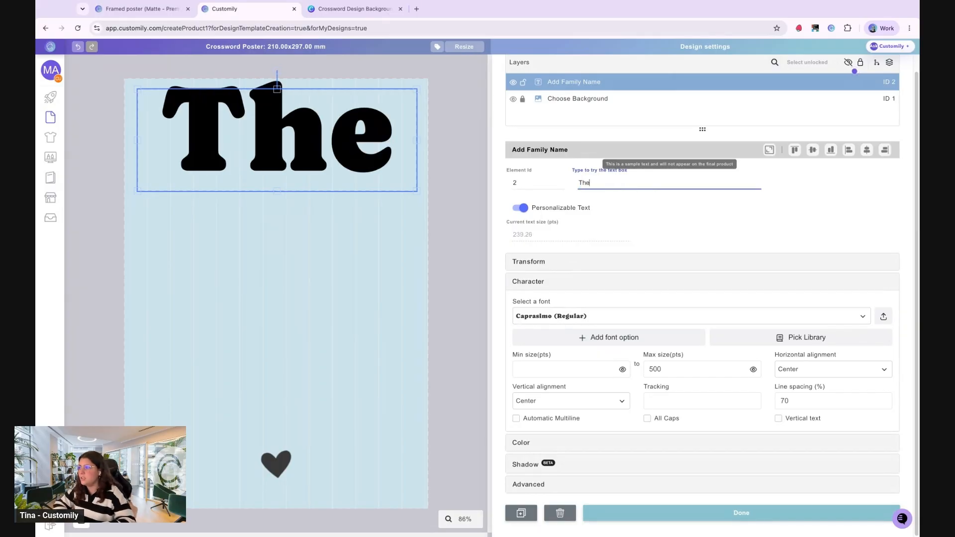
text( Grahams)
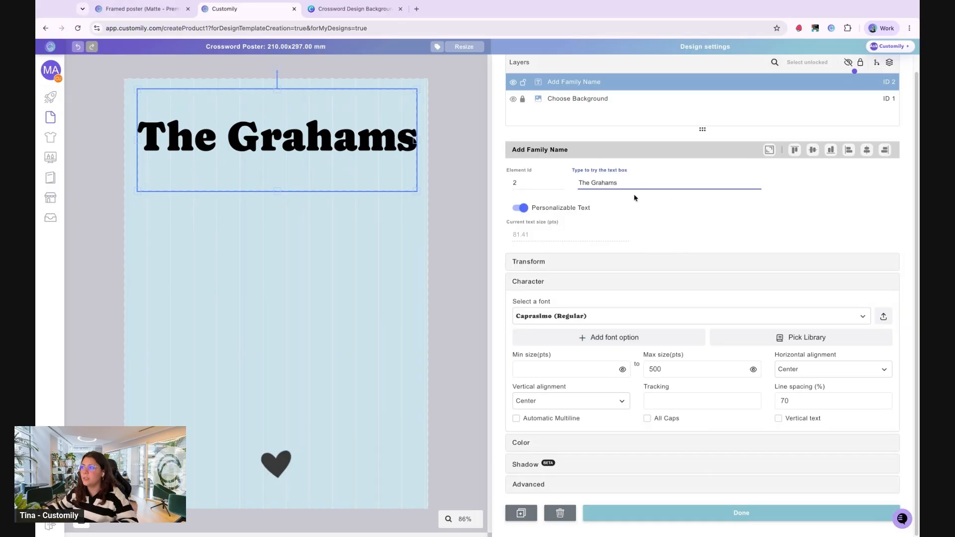
triple_click(602, 183)
click(602, 183)
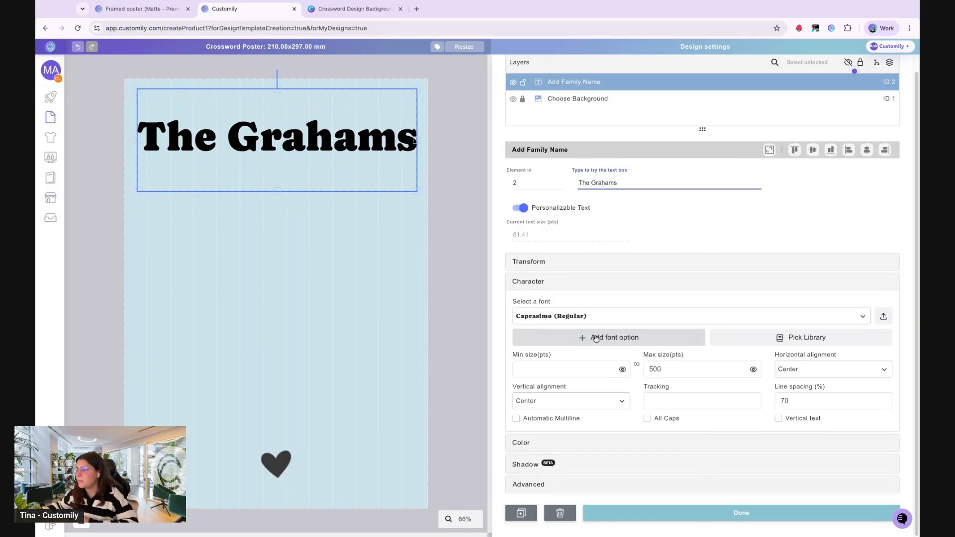
Set the family name text's solid fill to pale cream yellow, #F2E9C2
click(524, 444)
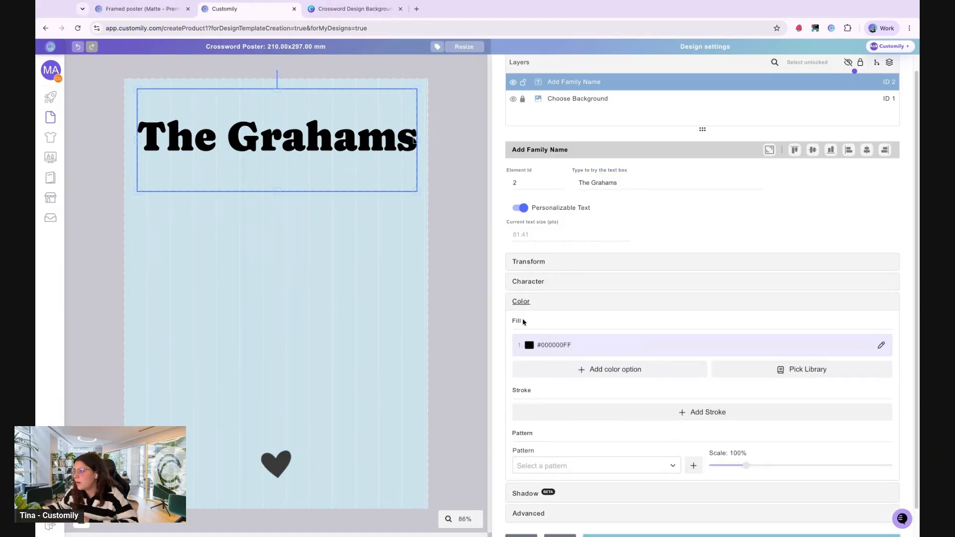
click(531, 347)
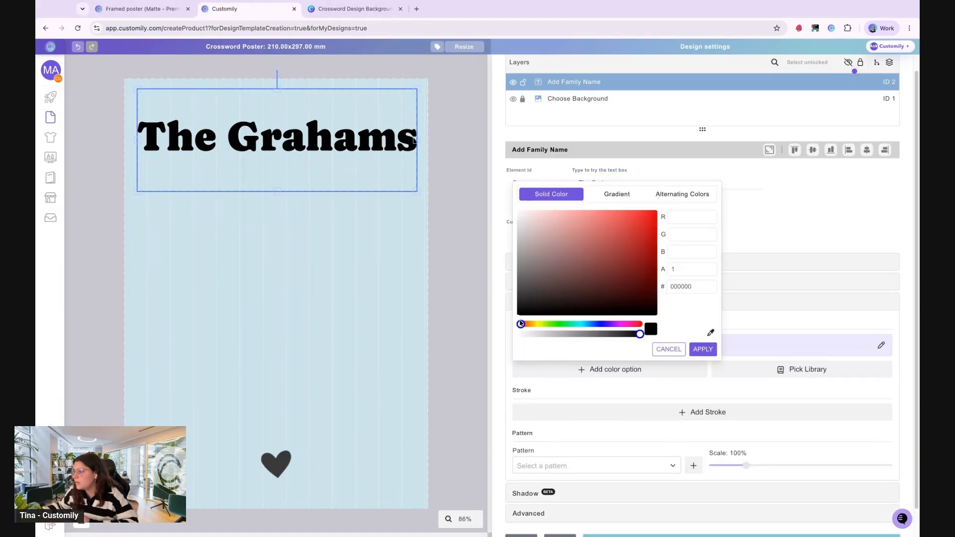
click(537, 325)
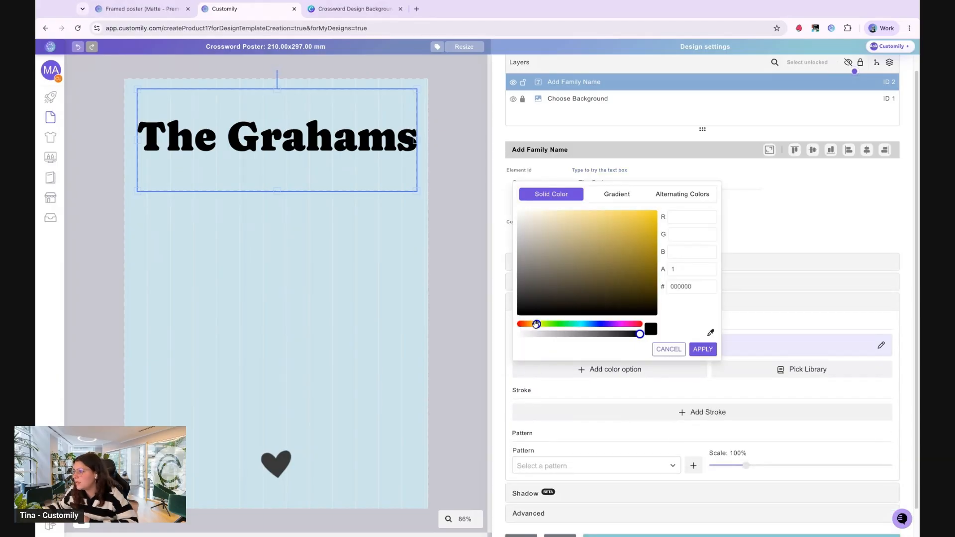
click(544, 222)
click(545, 221)
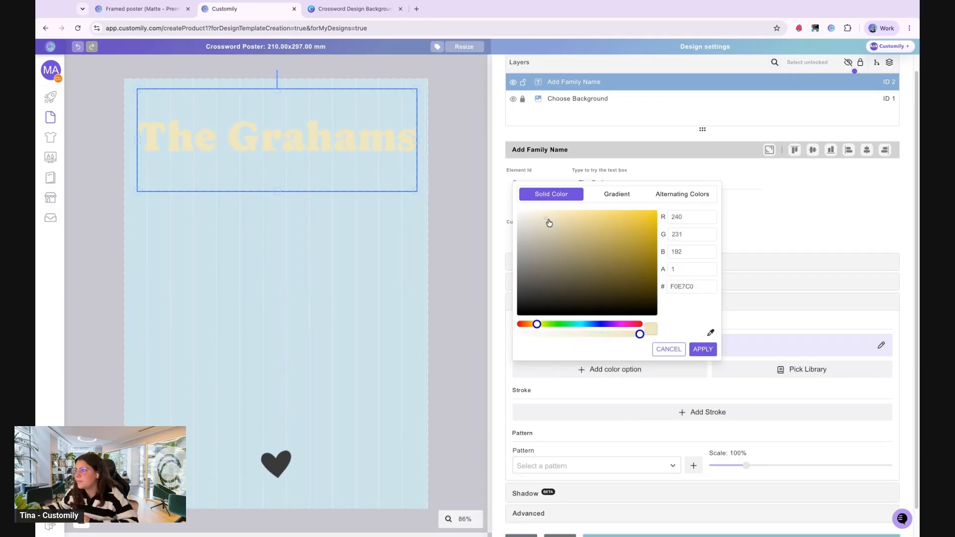
click(704, 350)
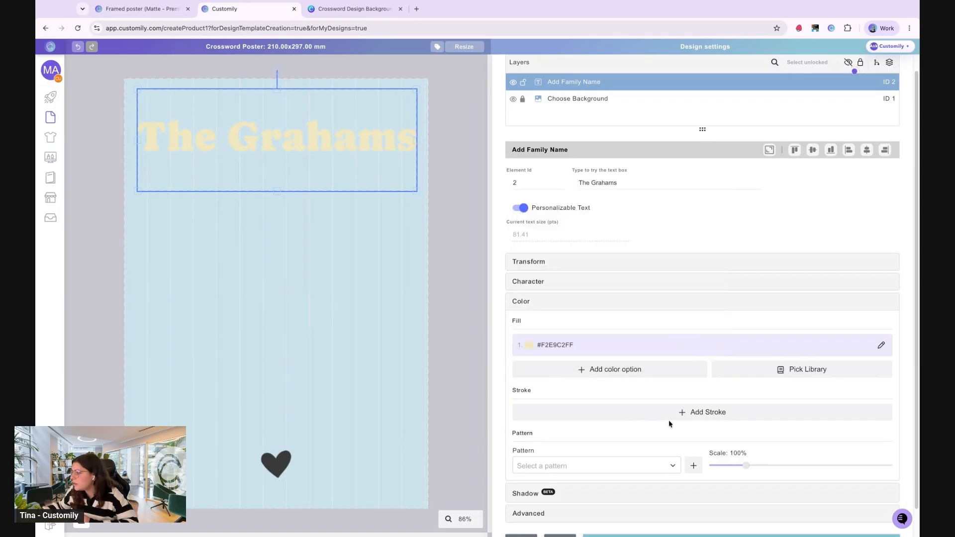
Add a stroke to the family name text and colour it black, #000000
click(671, 419)
click(531, 423)
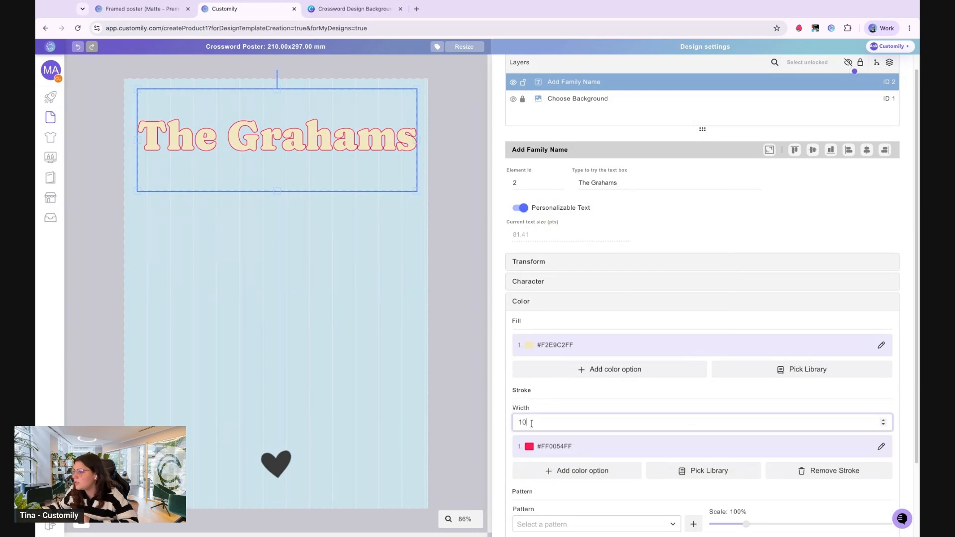
click(530, 447)
click(529, 395)
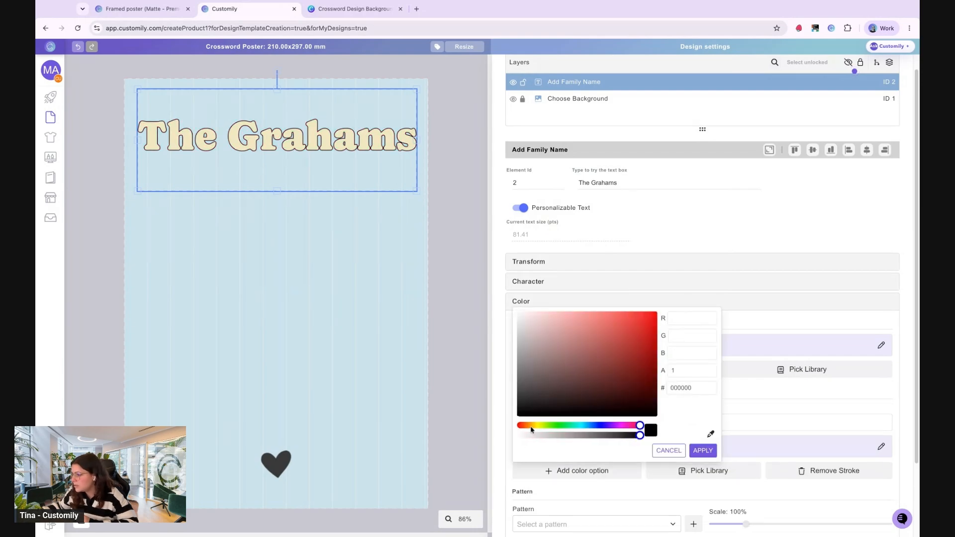
click(703, 450)
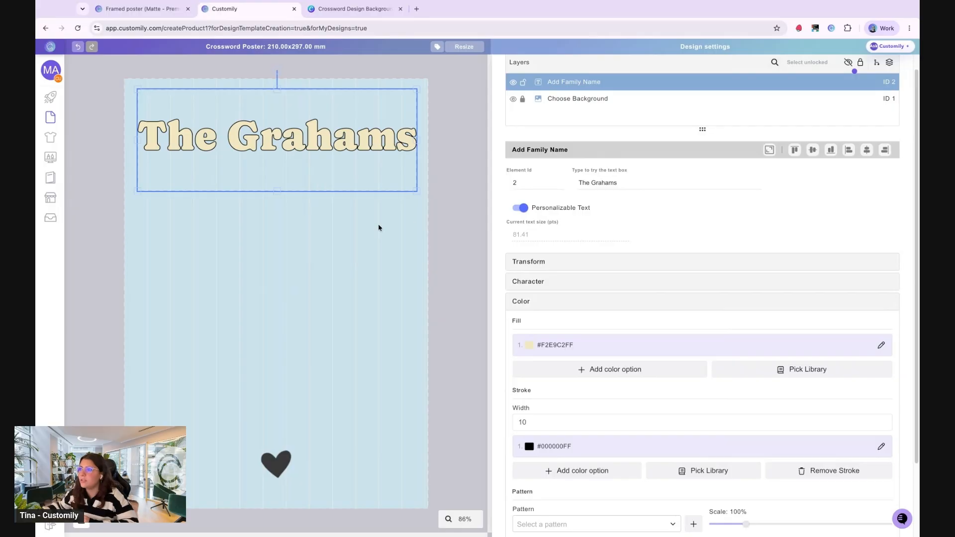
Reduce the height of the family name text box and set its stroke width to 20
drag(278, 191, 303, 133)
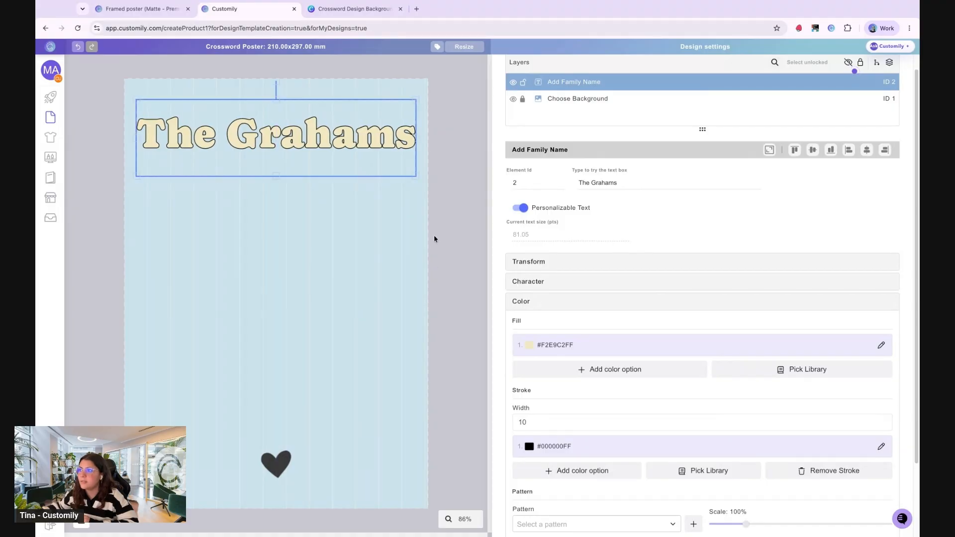
drag(538, 421, 484, 410)
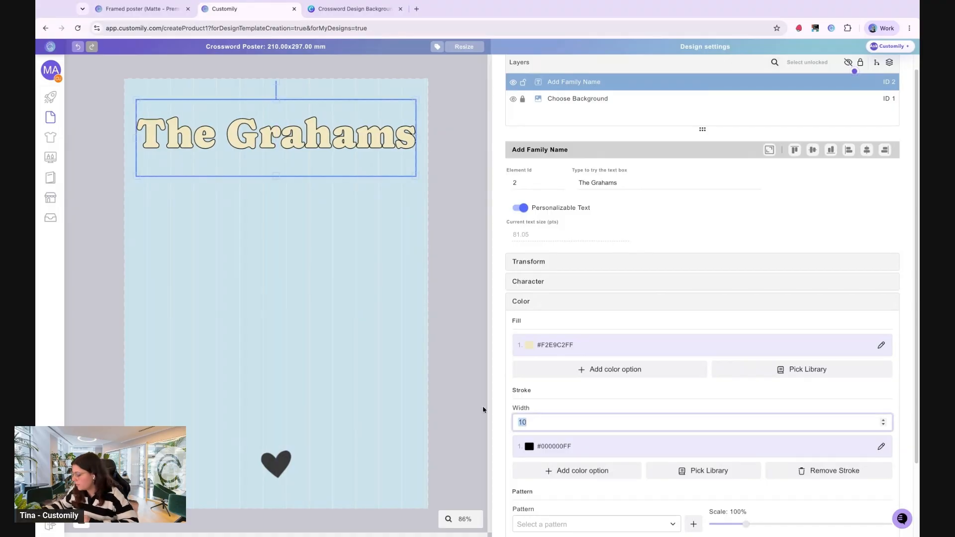
text(20)
click(540, 405)
scroll(542, 404, down, 2)
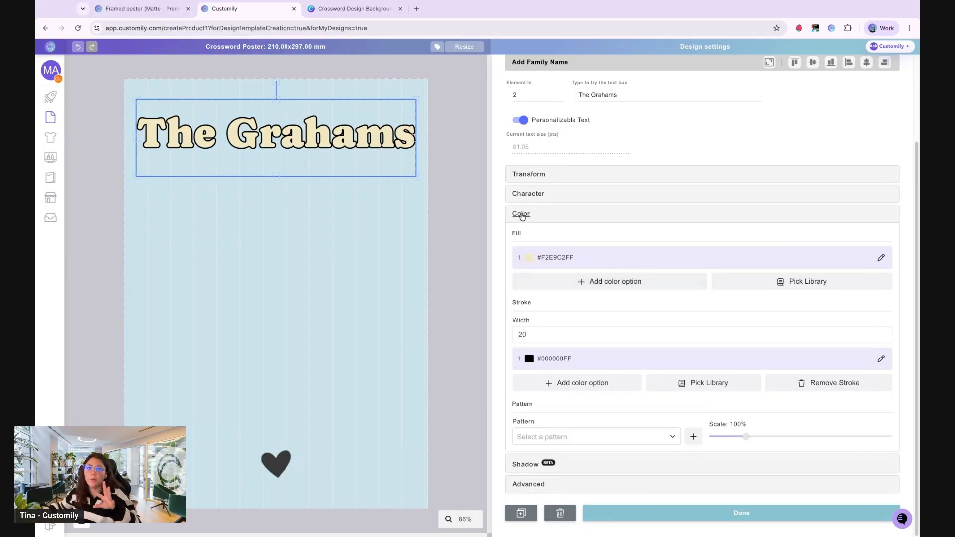
click(521, 214)
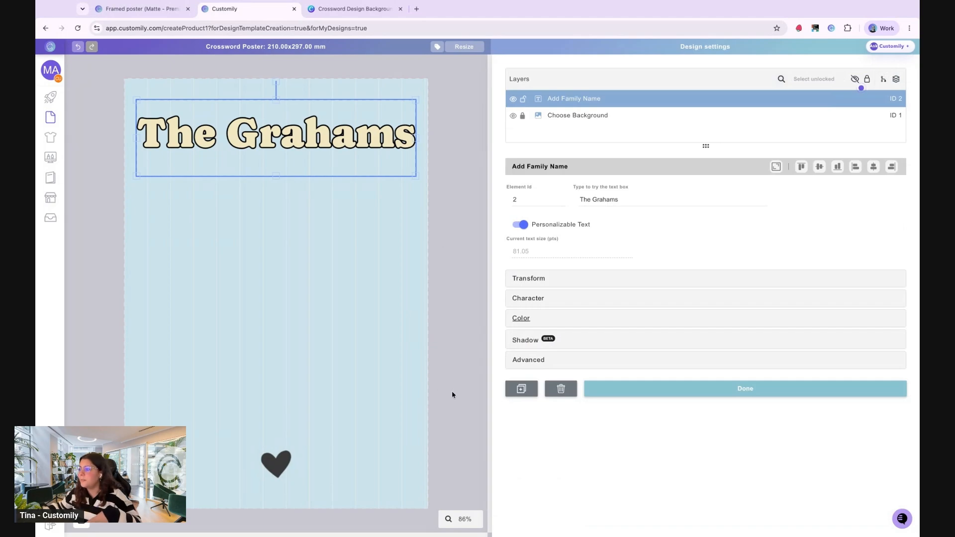
Try both shadow styles on the family name text and remove the shadow
click(522, 342)
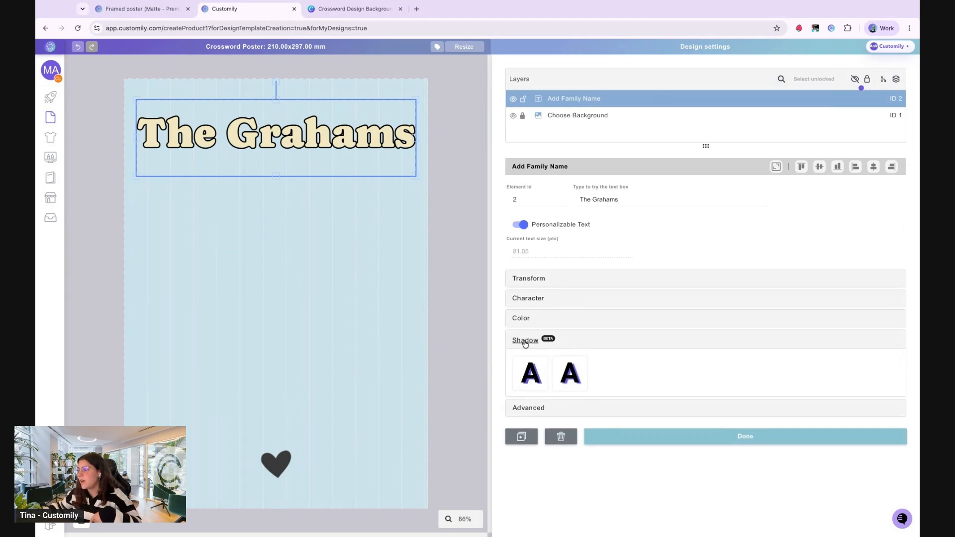
click(527, 386)
click(577, 386)
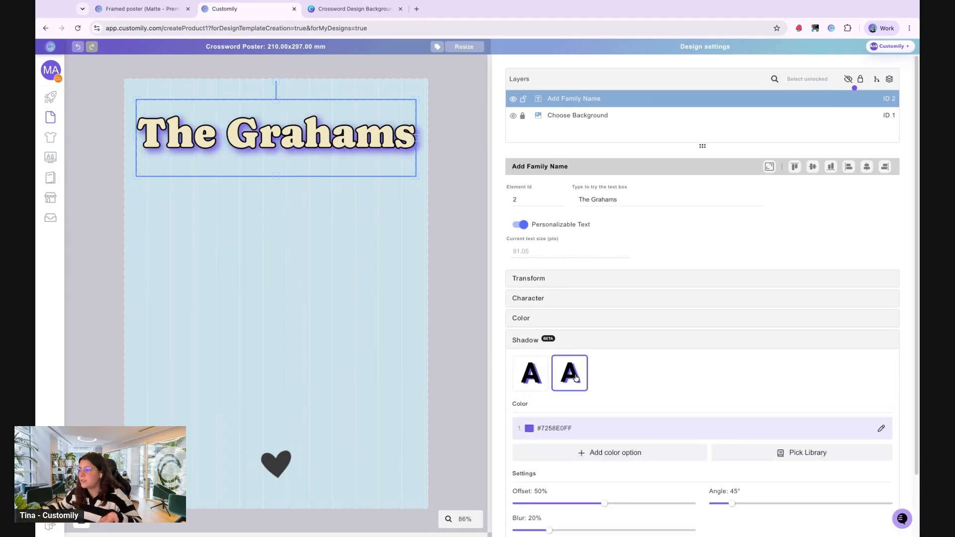
click(528, 384)
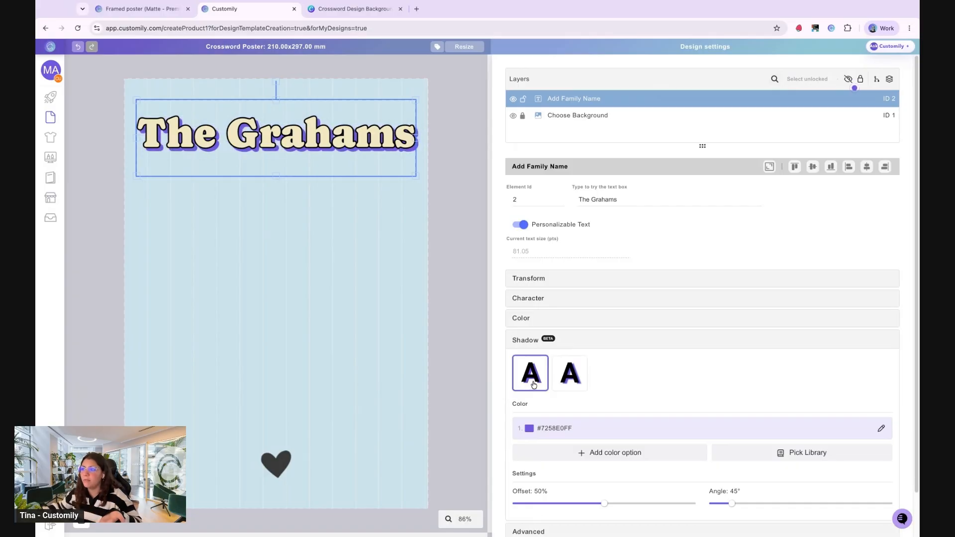
click(534, 383)
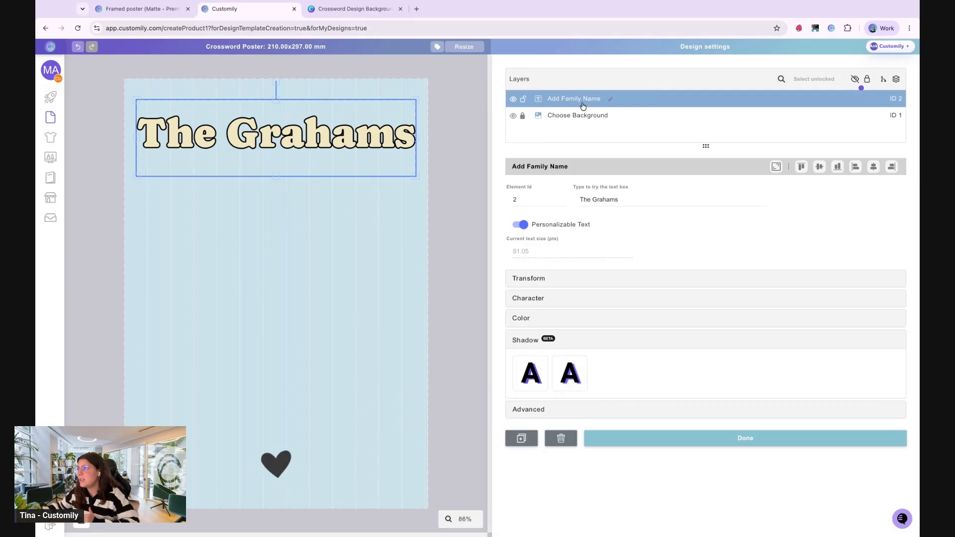
click(452, 269)
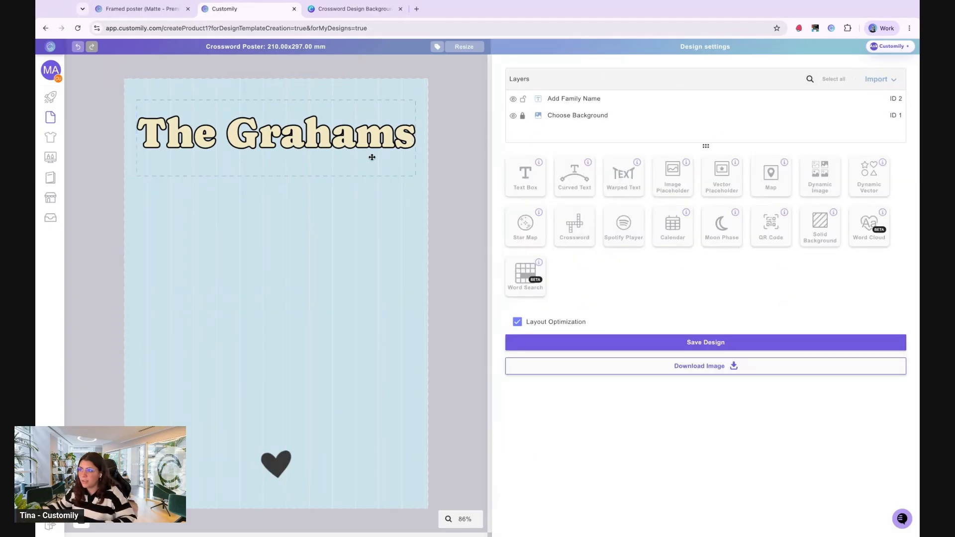
Duplicate the family name text box, place the copy directly beneath the original, make it narrower and centre it on the poster
click(372, 158)
key(super+v)
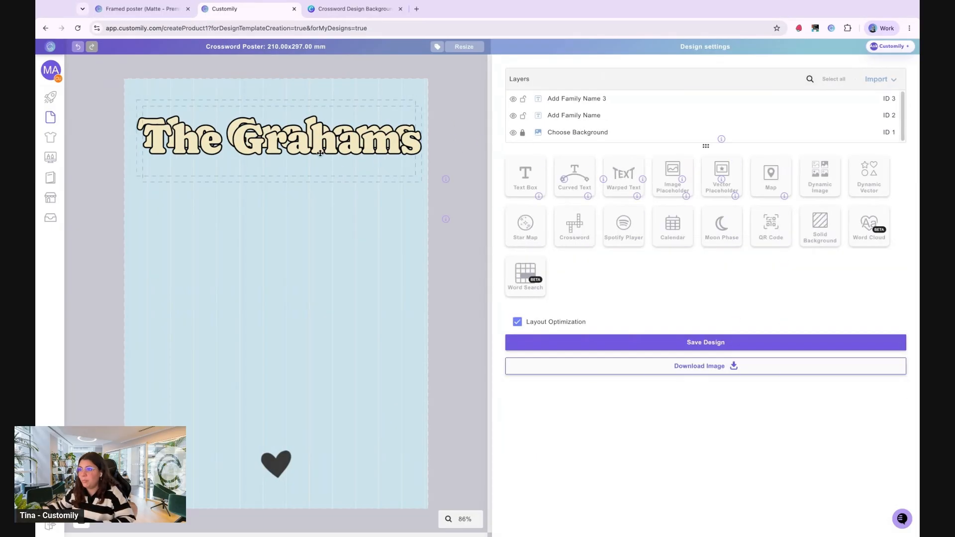
drag(317, 111, 311, 155)
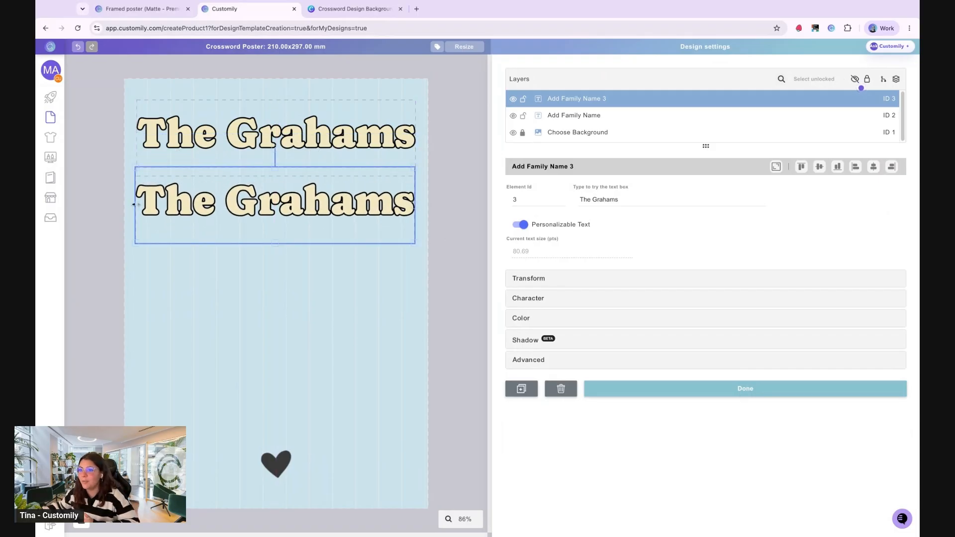
drag(136, 204, 196, 204)
mouse_move(310, 207)
mouse_down()
mouse_move(273, 209)
mouse_move(313, 202)
mouse_up()
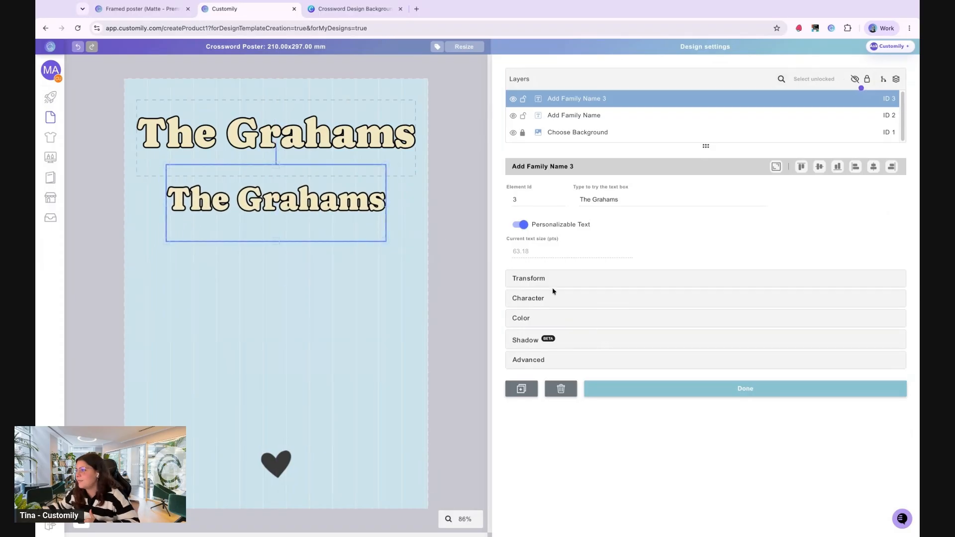
Replace the copied text box's sample text with "Family is the piece" and "that holds us together" on two lines
click(634, 198)
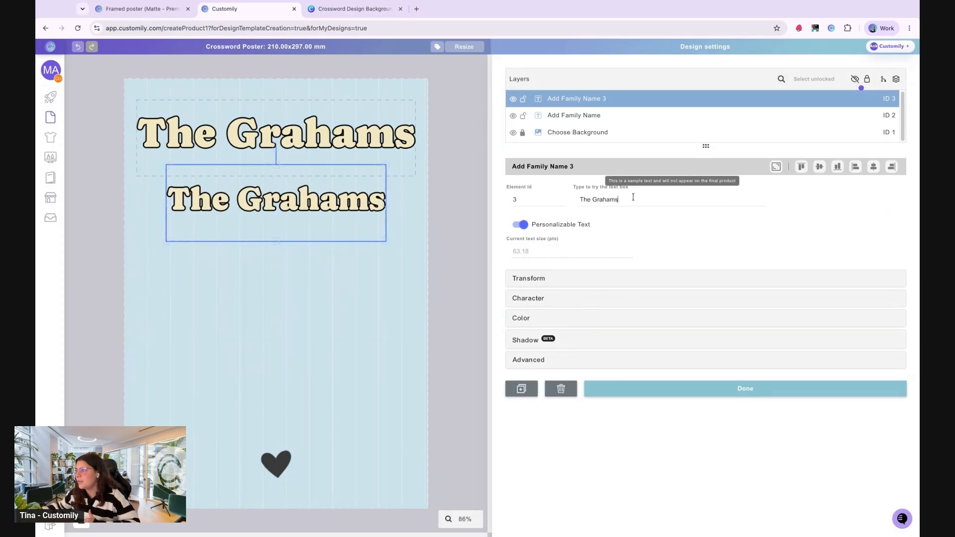
triple_click(632, 197)
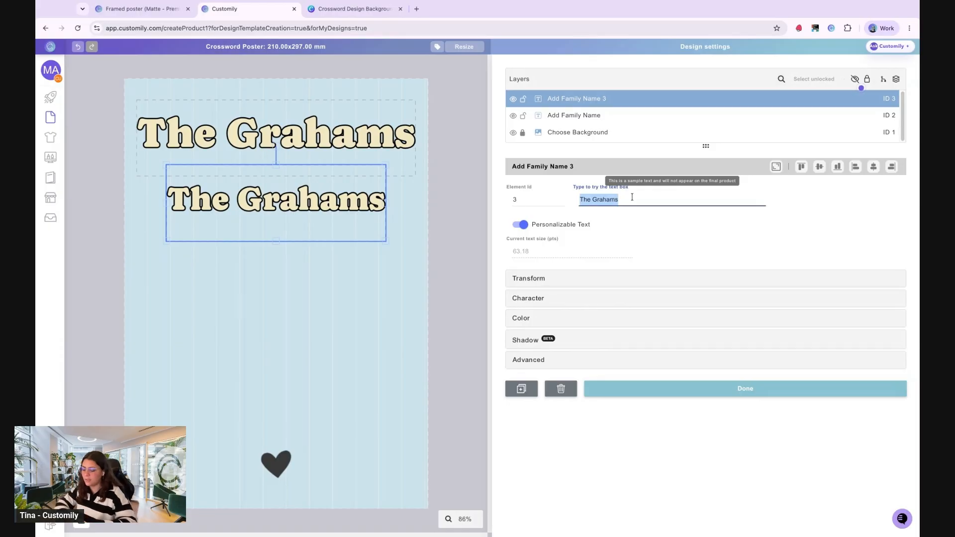
text(Family)
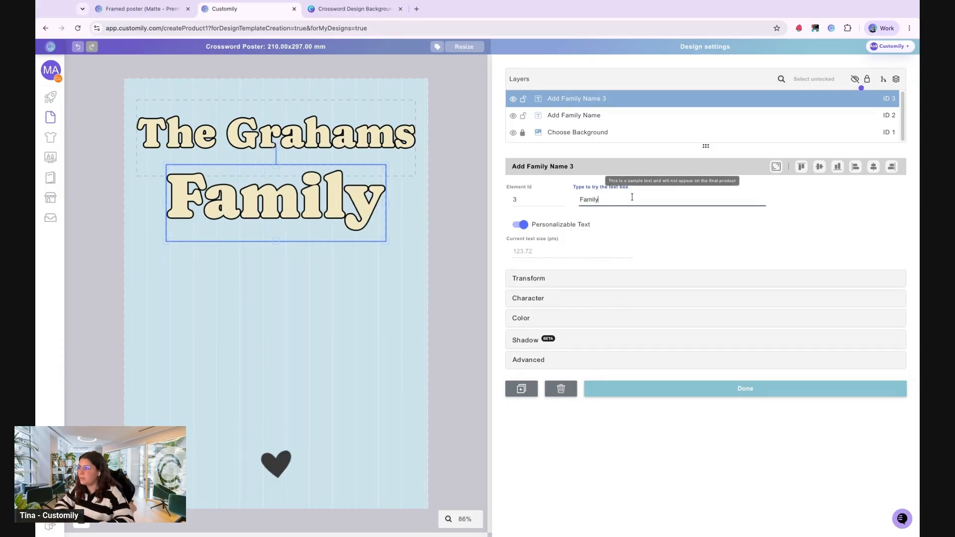
text( is the piece)
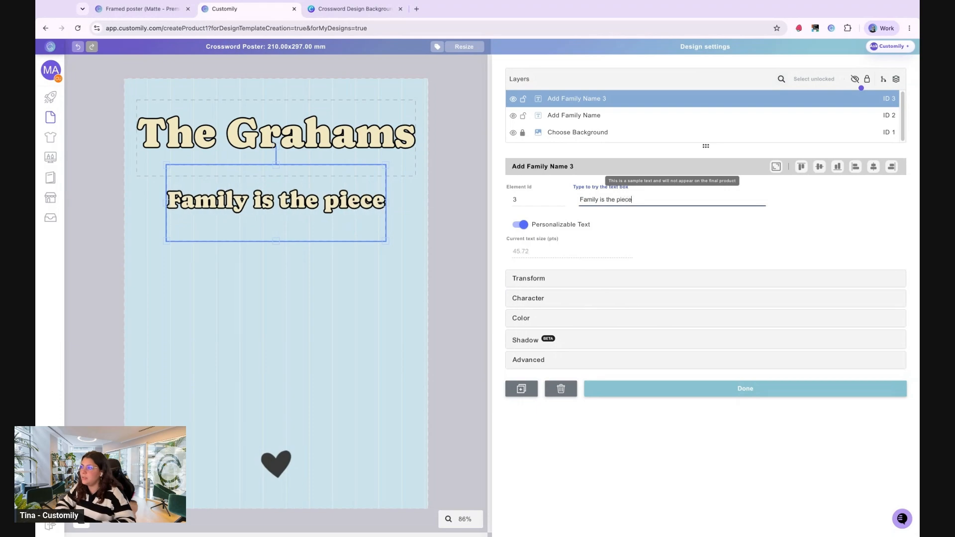
key(Return)
text(that)
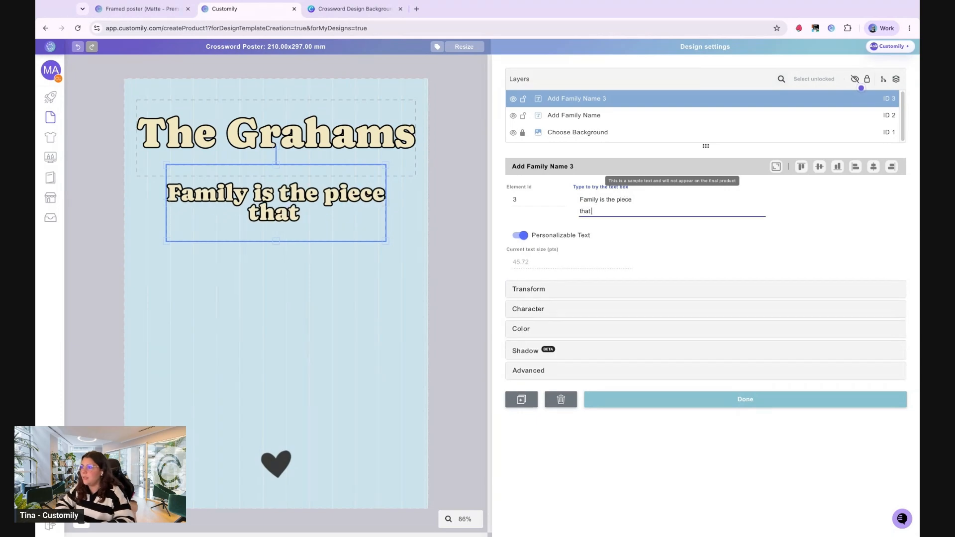
text( holds us together)
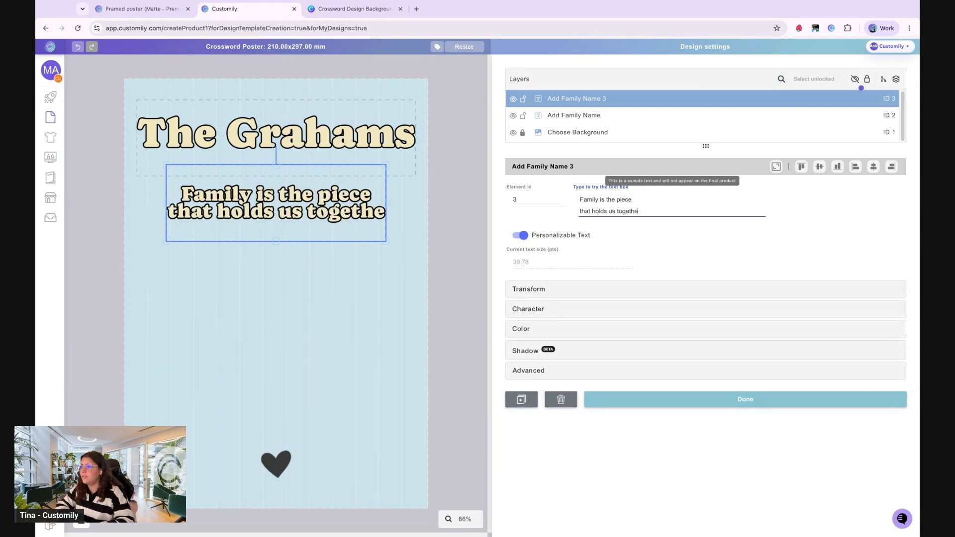
Enable Automatic Multiline for the two-line text, then shorten its text box and move it closer to the family name
click(541, 312)
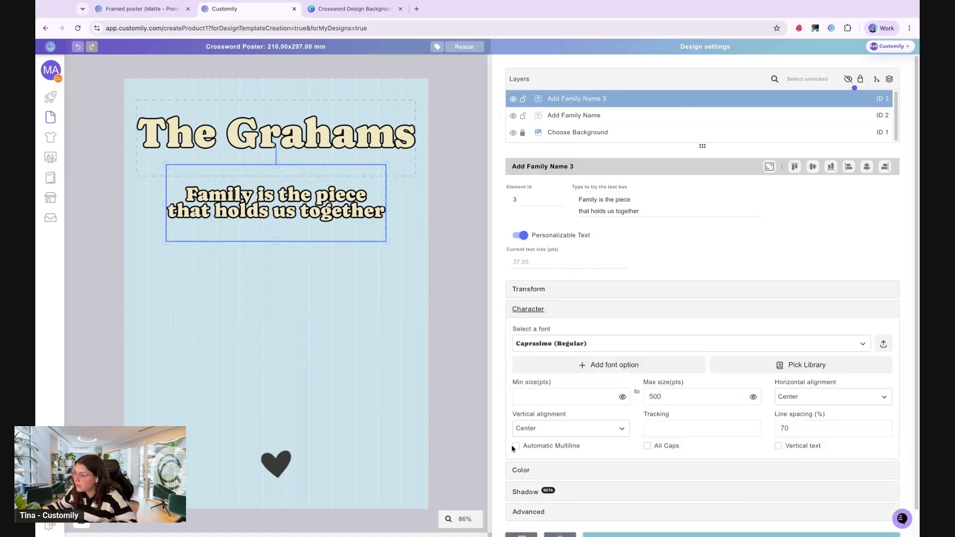
click(516, 446)
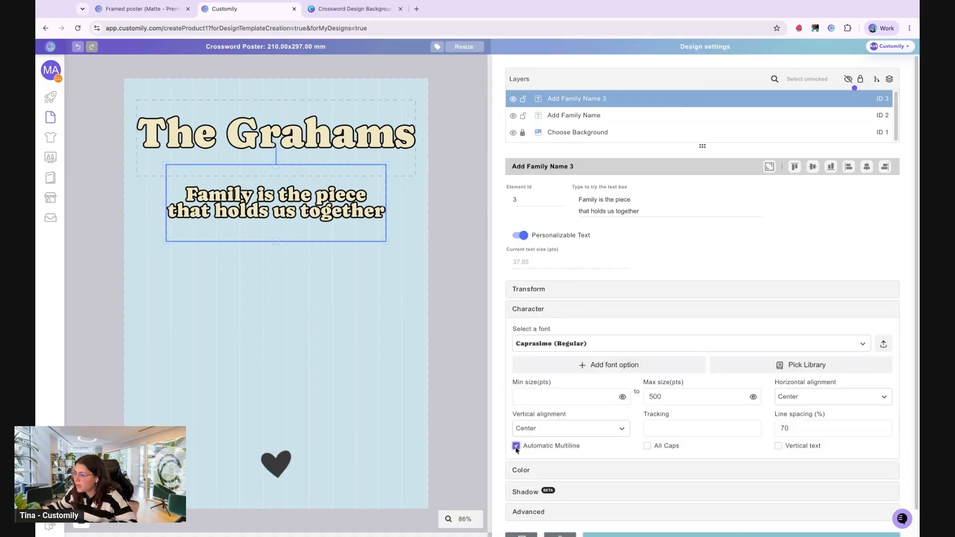
click(527, 310)
drag(276, 240, 295, 197)
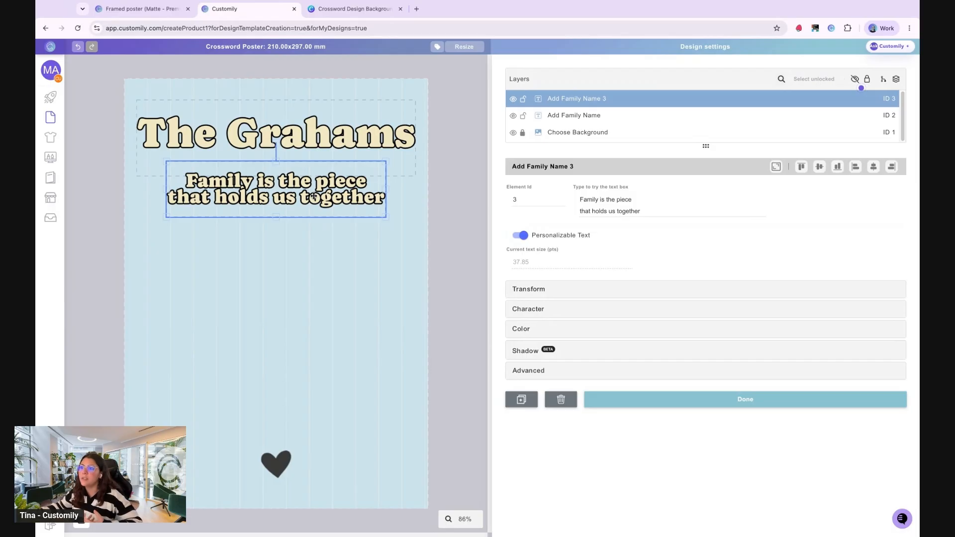
Rename the two-line text's layer to "Add Custom Text"
click(307, 141)
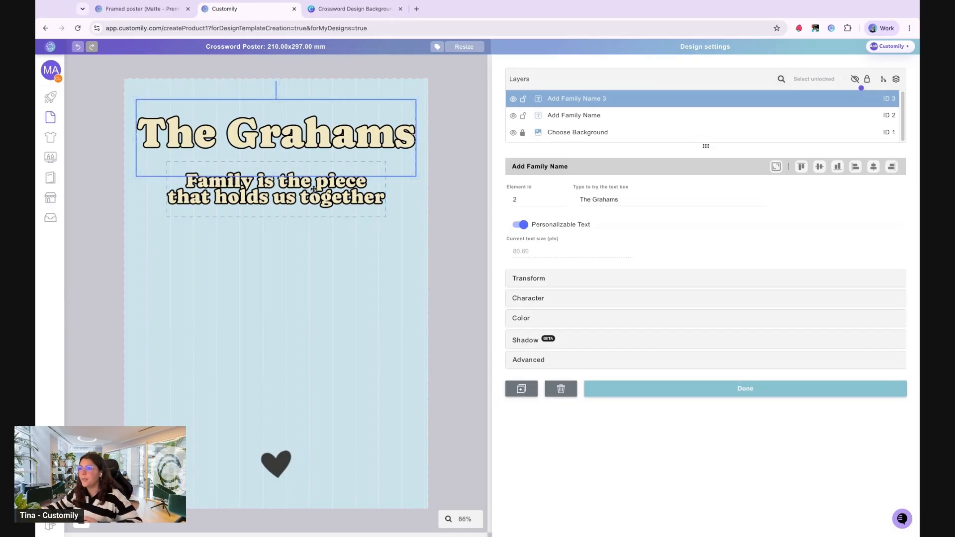
double_click(612, 100)
text(A)
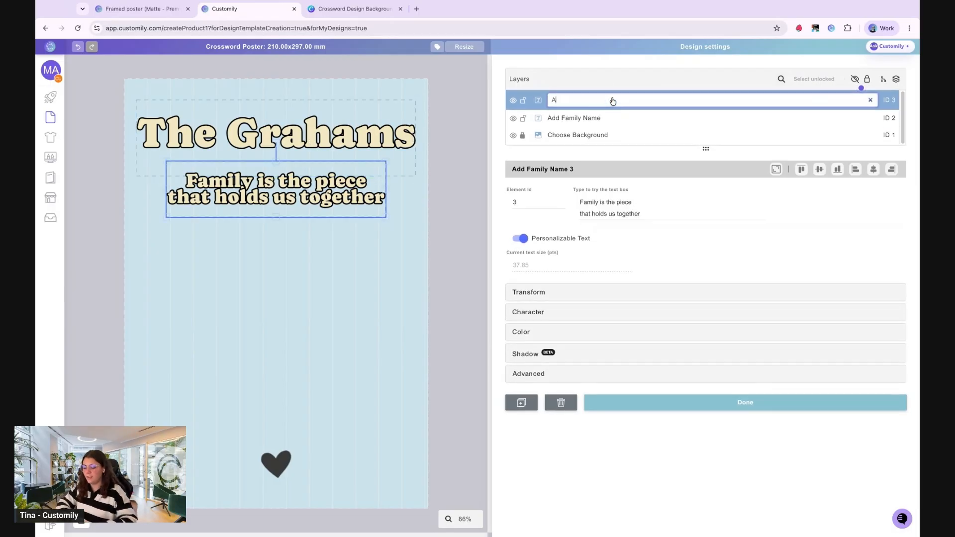
text(dd Custom )
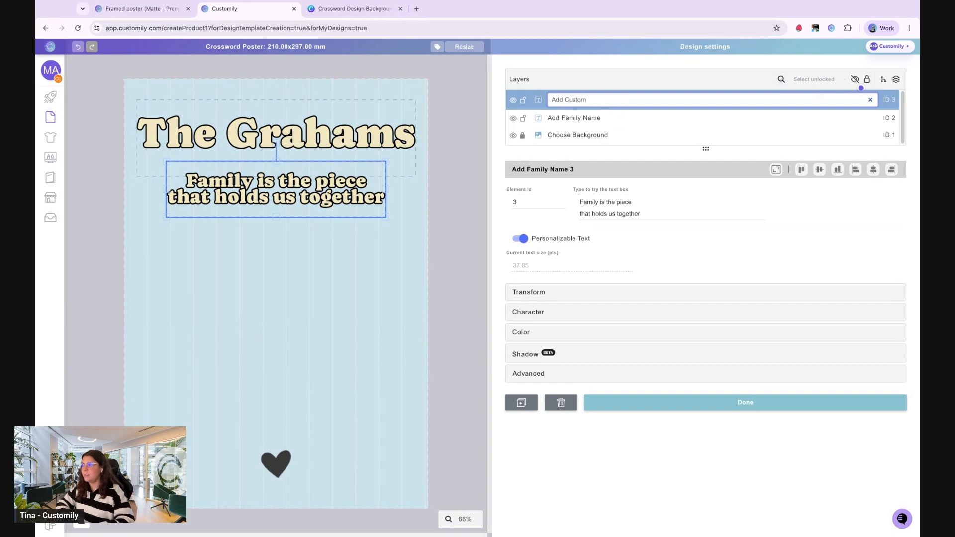
text(Text)
key(Return)
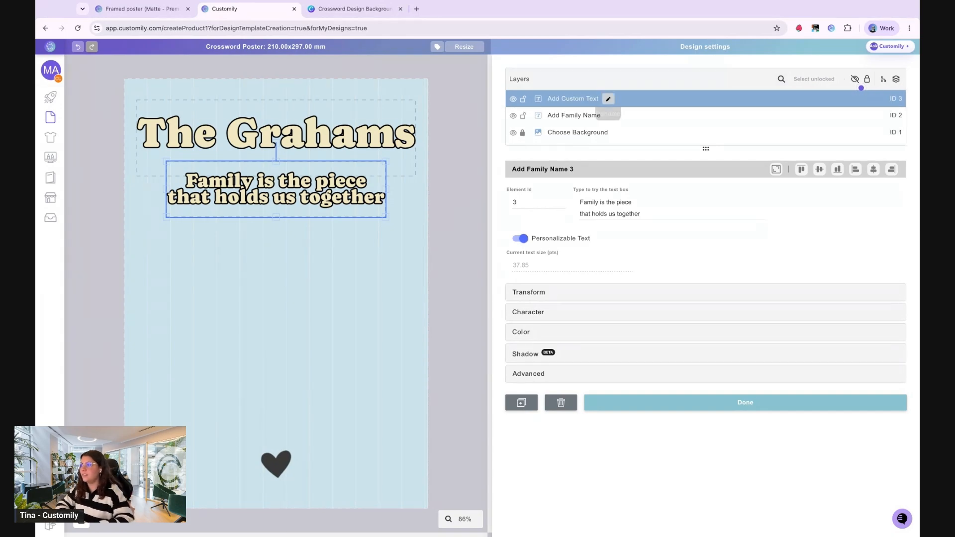
click(467, 246)
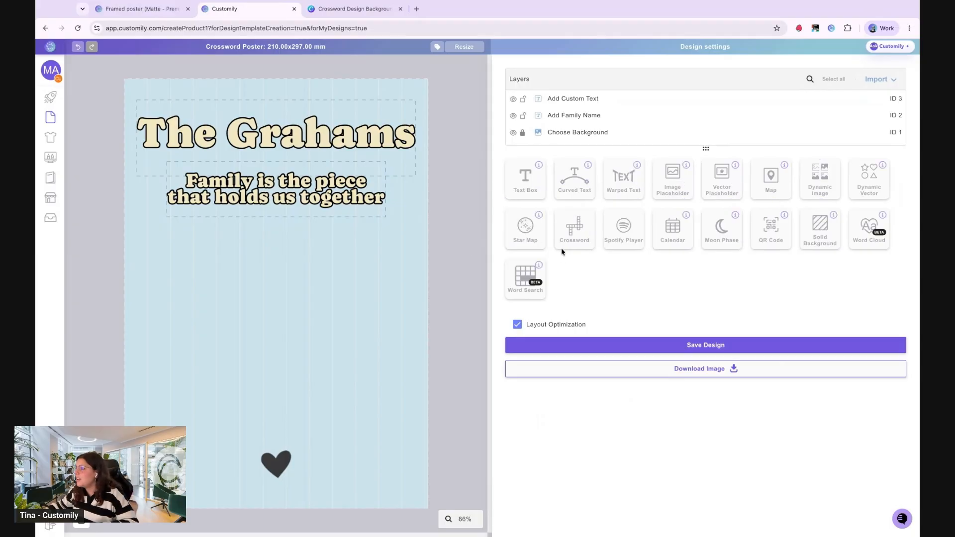
Add a crossword element centred below the custom text and set its style to Rounded - Oak
click(574, 228)
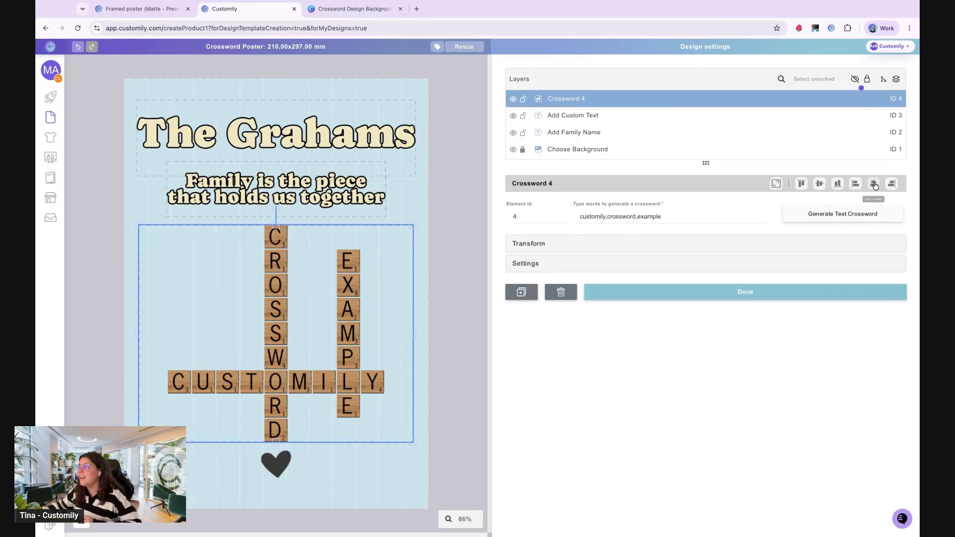
click(537, 264)
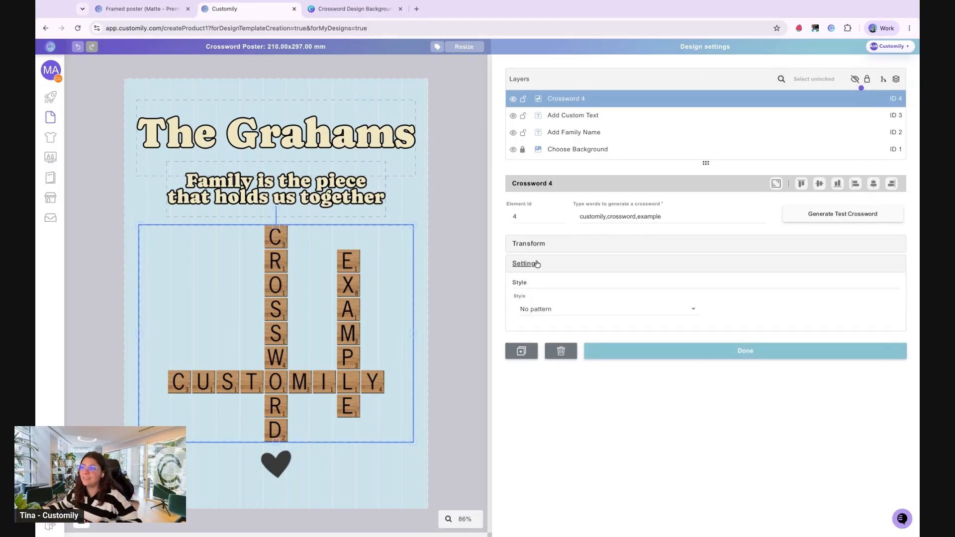
click(569, 313)
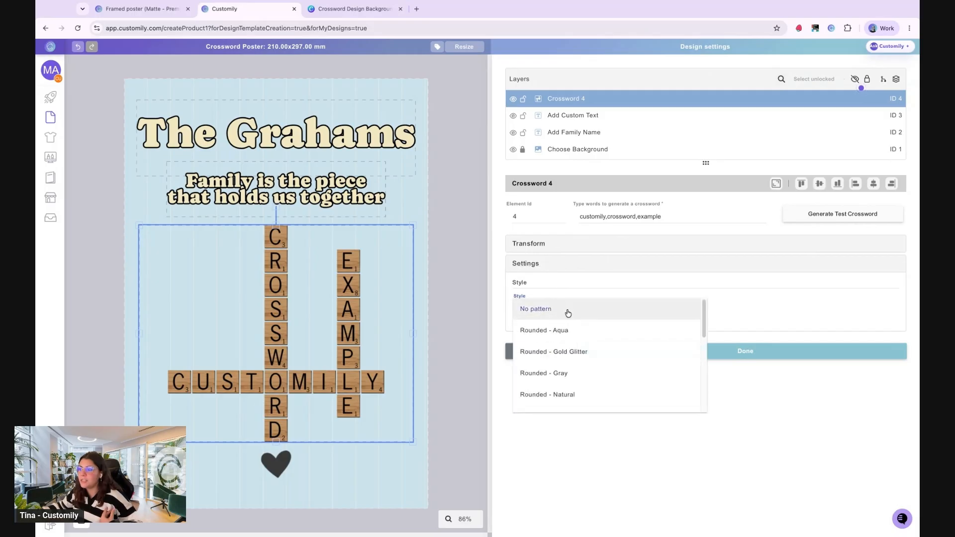
scroll(571, 344, down, 2)
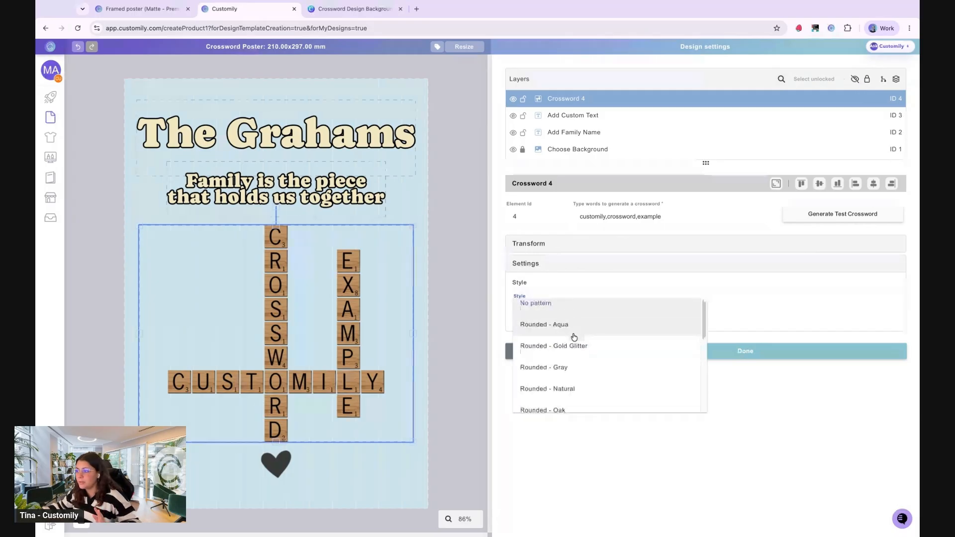
click(581, 392)
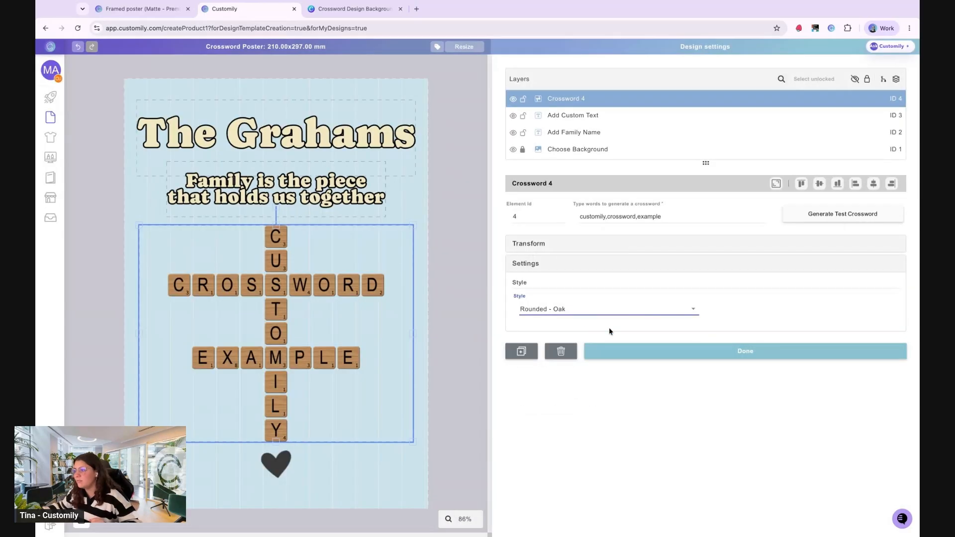
Try the Square - Gray and Rounded - Aqua styles on the crossword and return it to Rounded - Oak
click(585, 312)
scroll(589, 347, down, 5)
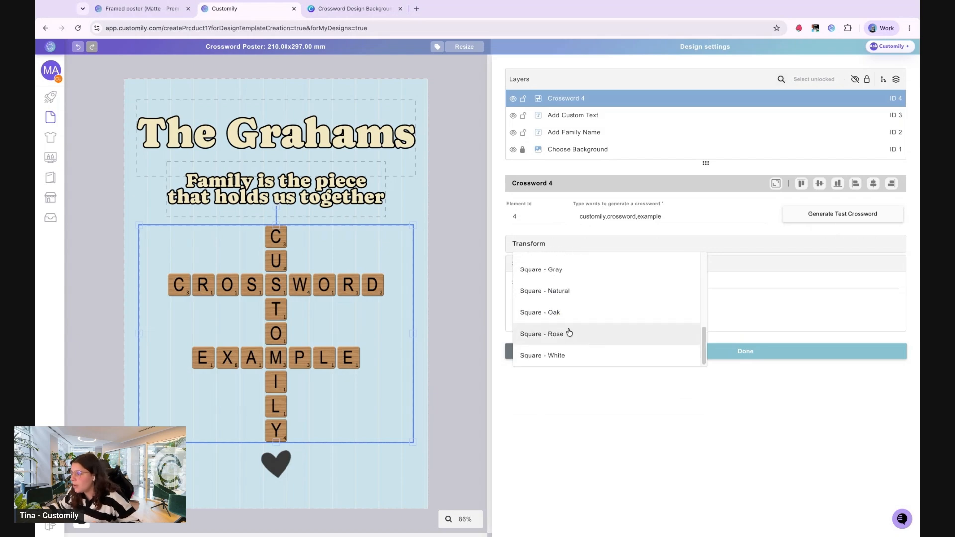
click(578, 272)
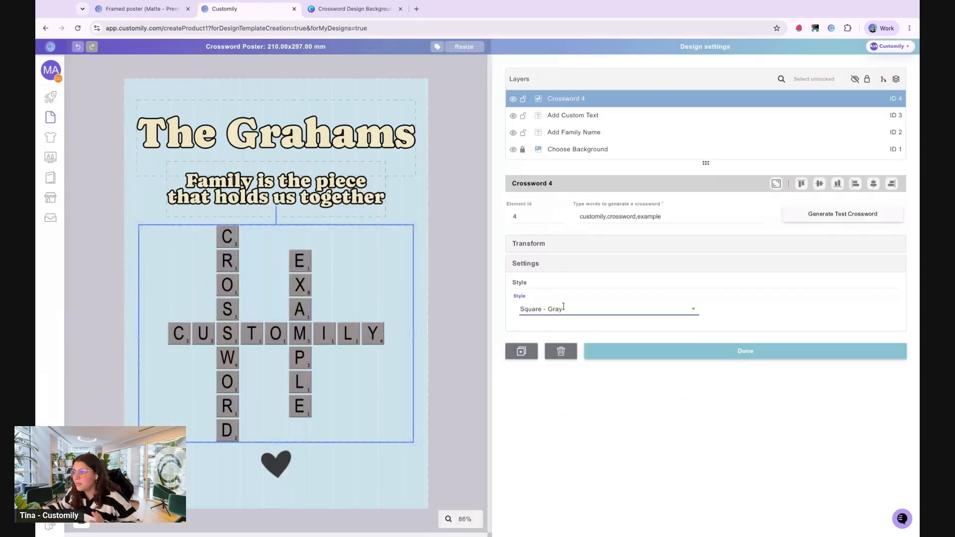
click(567, 310)
scroll(587, 342, up, 5)
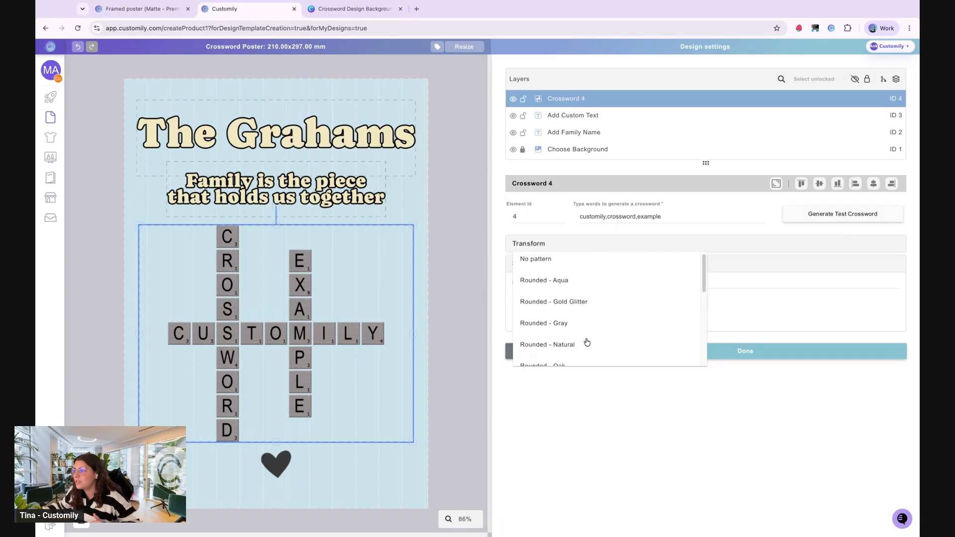
click(593, 284)
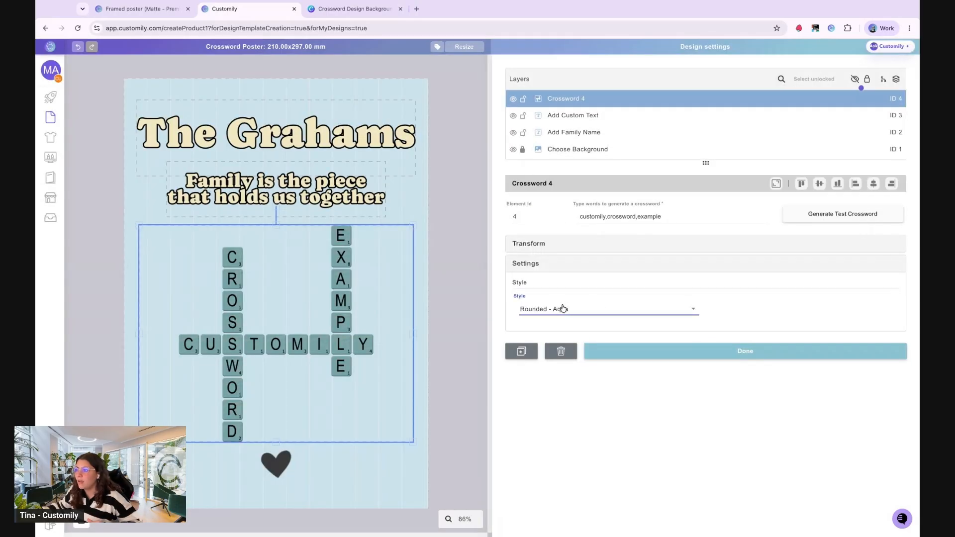
click(538, 316)
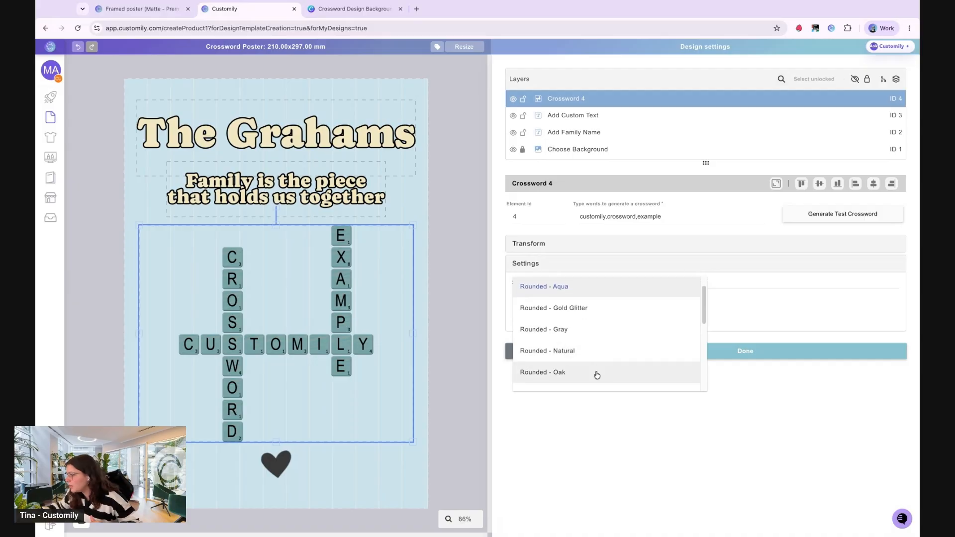
click(550, 373)
click(470, 289)
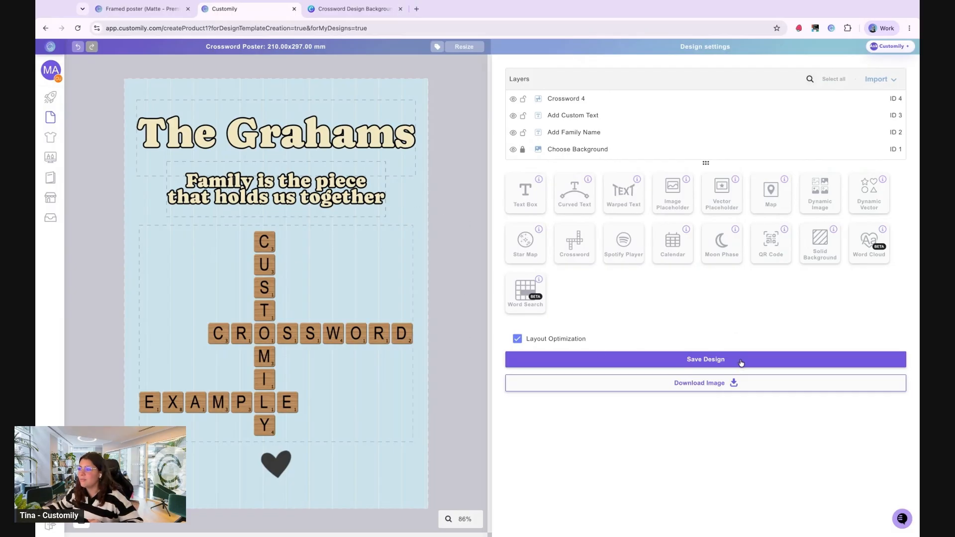
Check the family name, custom text and crossword elements, and save the poster design
click(335, 113)
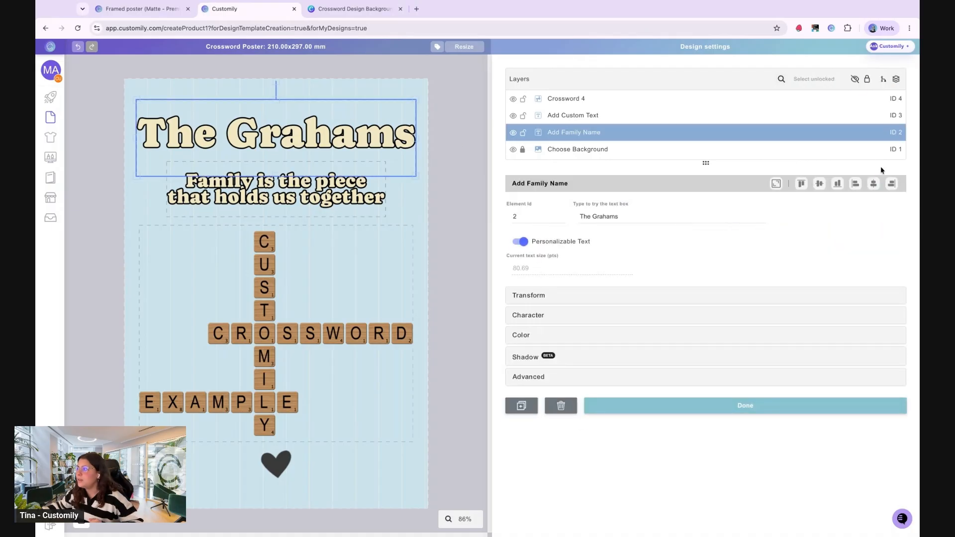
click(367, 192)
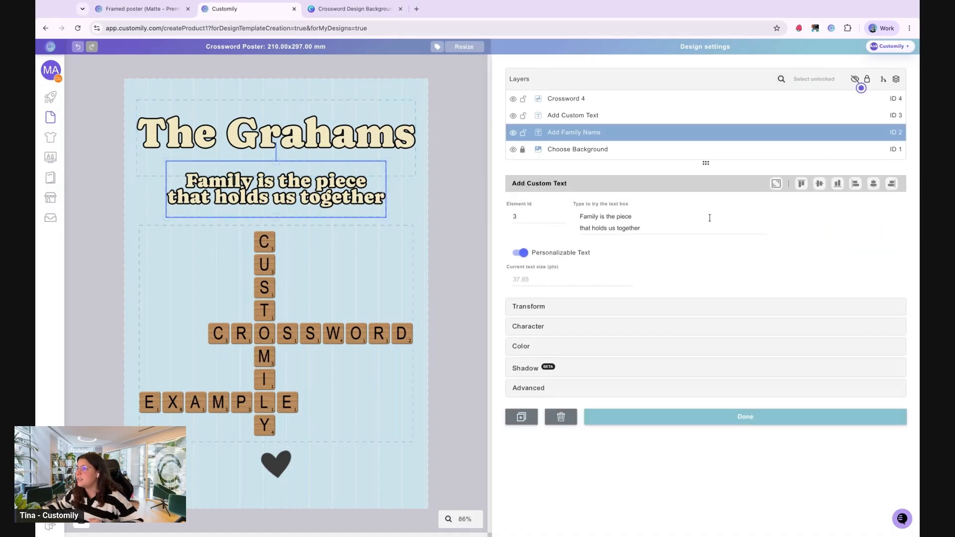
click(327, 297)
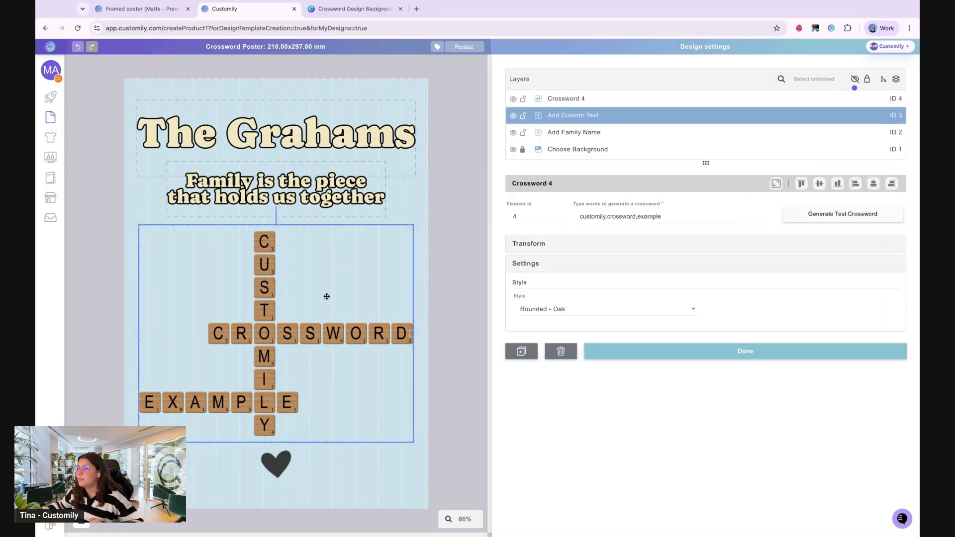
click(440, 217)
click(713, 358)
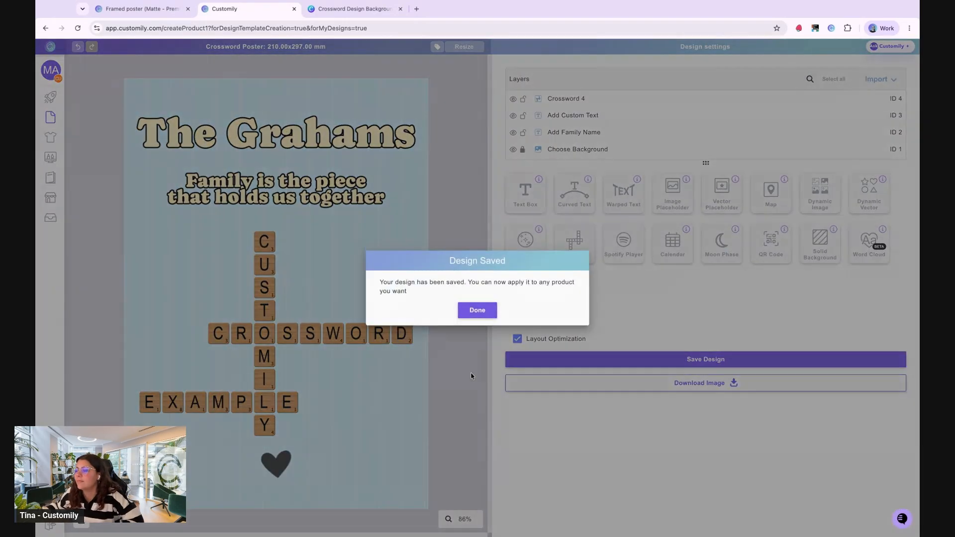
click(474, 312)
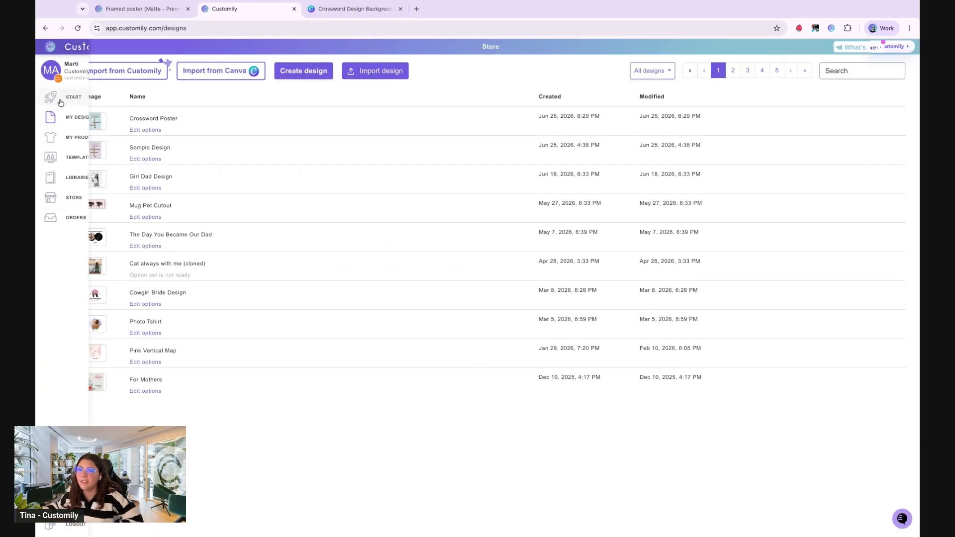
Create a new product from Posterflow's Framed poster (Matte - Premium) with all frame colors in size 21 x 29,7
click(58, 97)
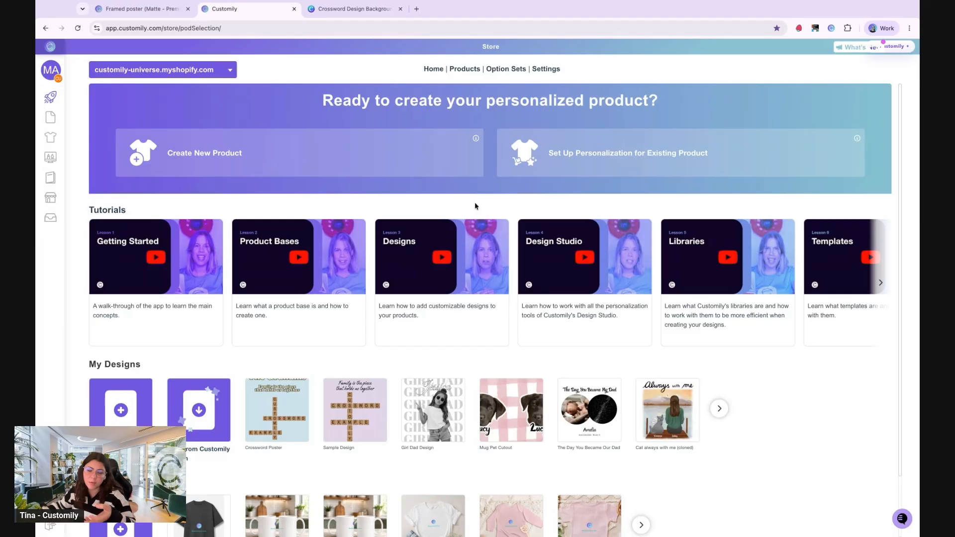
click(313, 169)
mouse_move(314, 235)
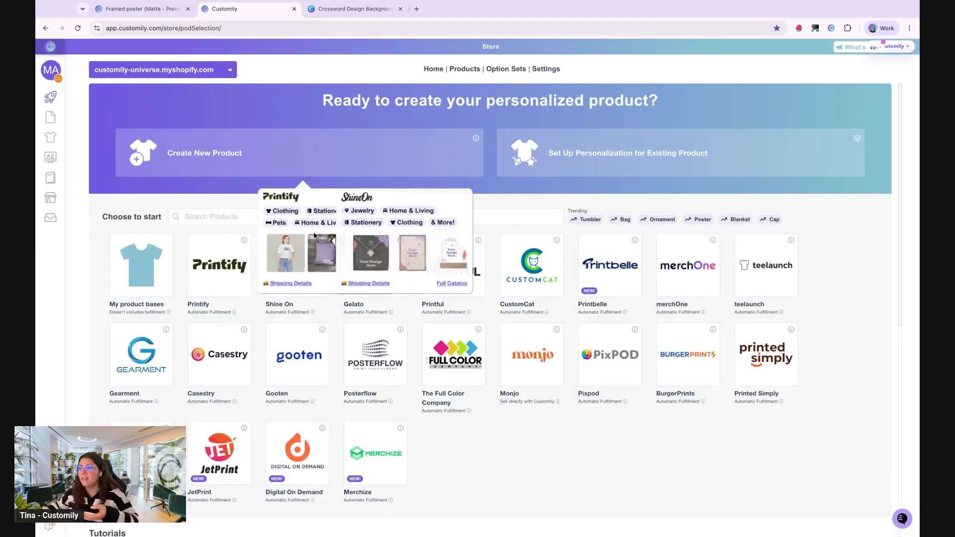
click(376, 354)
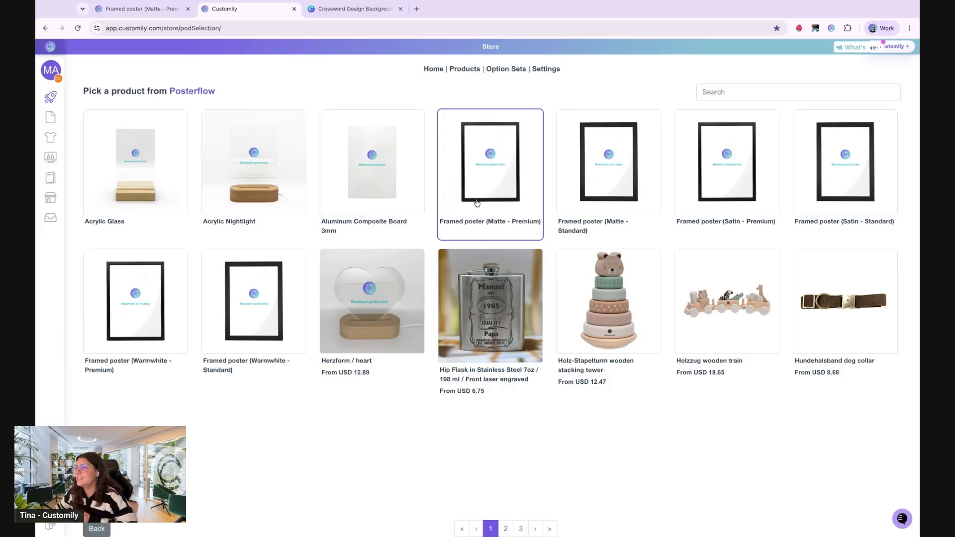
click(503, 212)
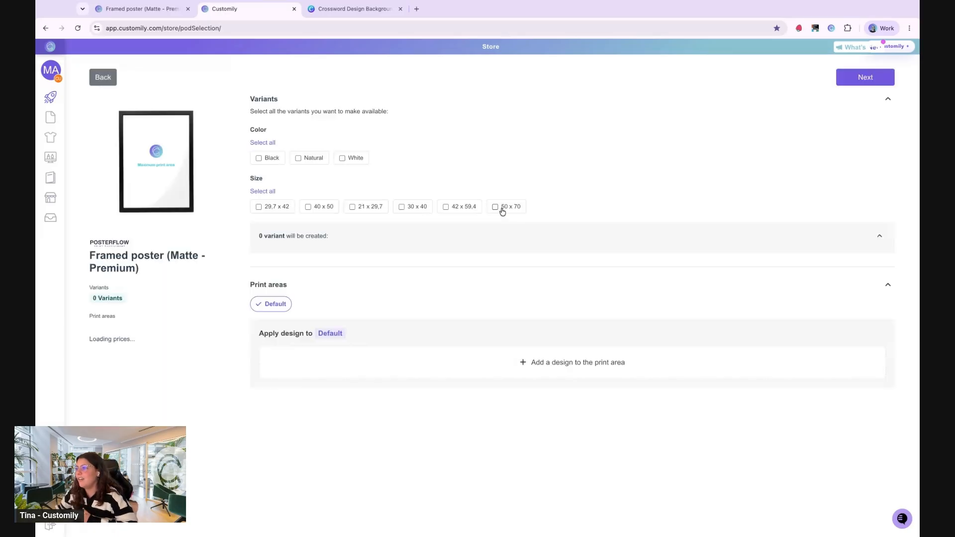
click(268, 145)
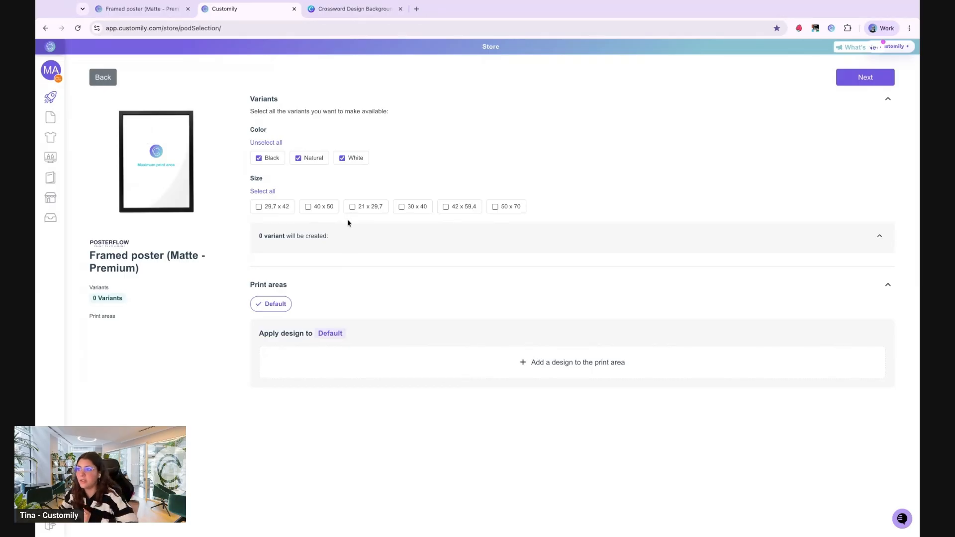
click(355, 207)
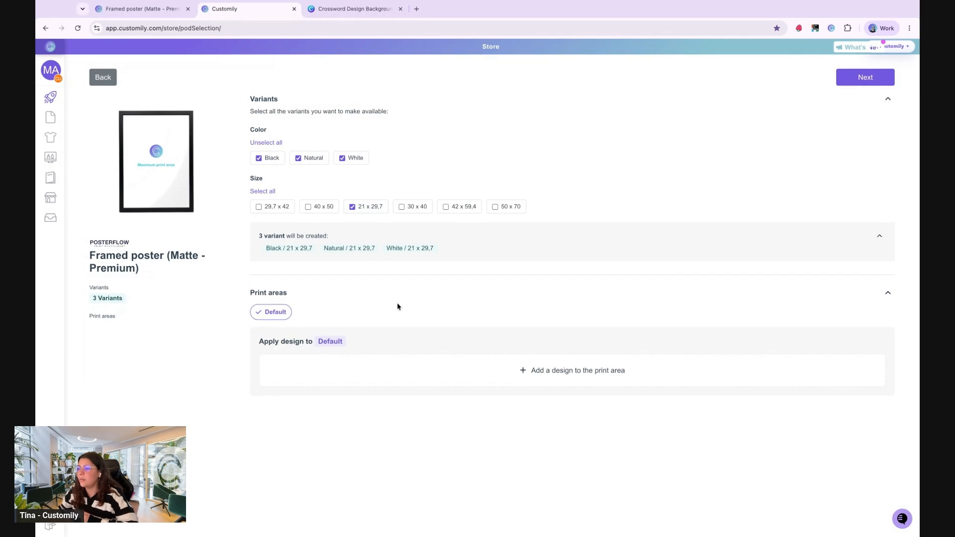
Look through the Crossword category of Customily's ready-made designs for the Default print area
click(524, 372)
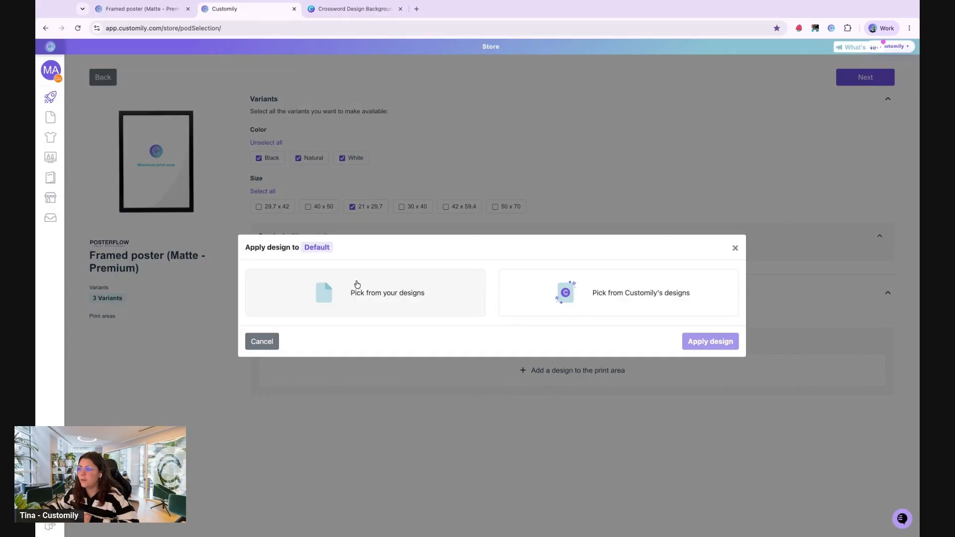
click(736, 248)
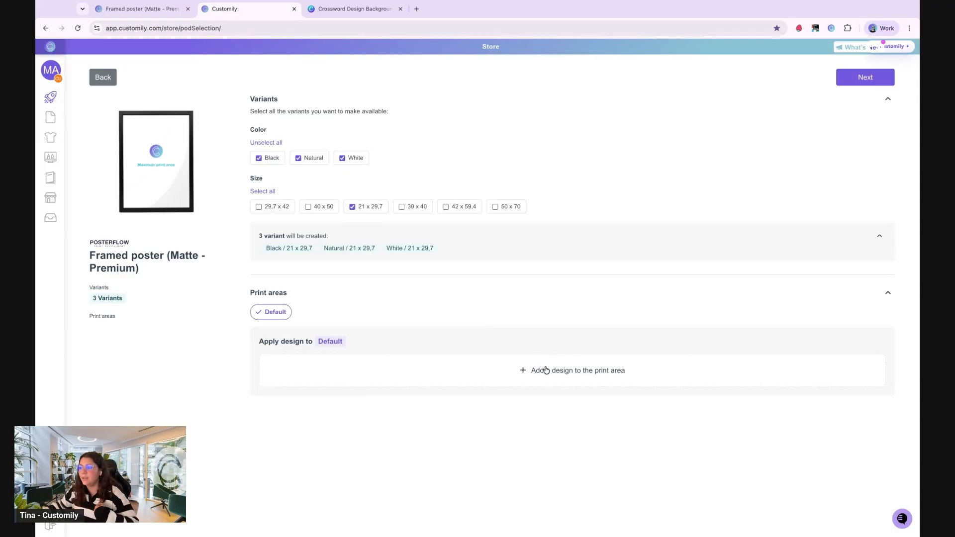
click(578, 380)
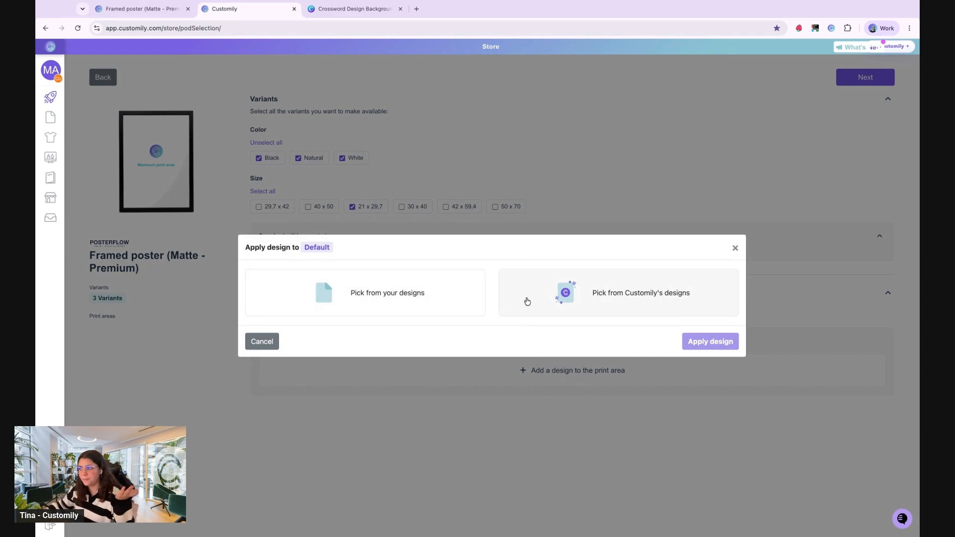
click(590, 310)
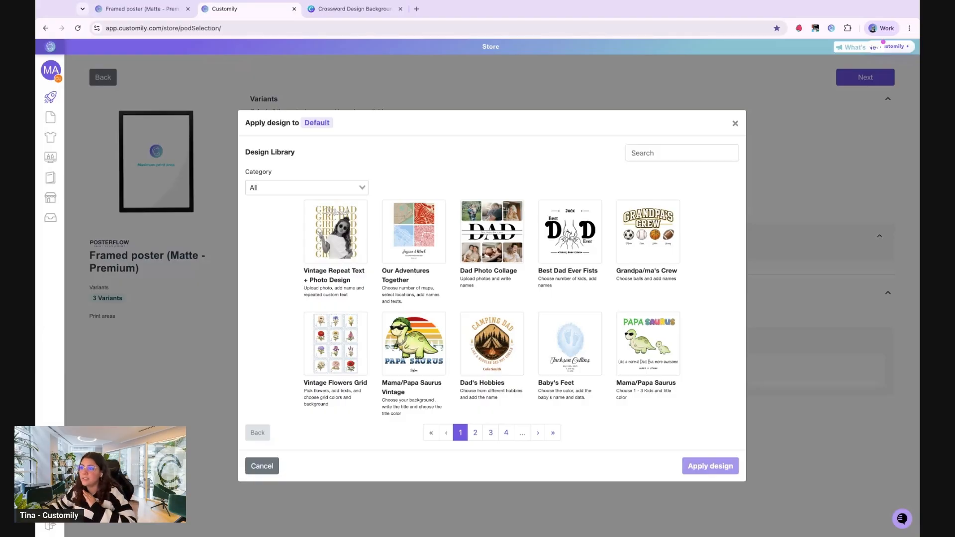
click(362, 188)
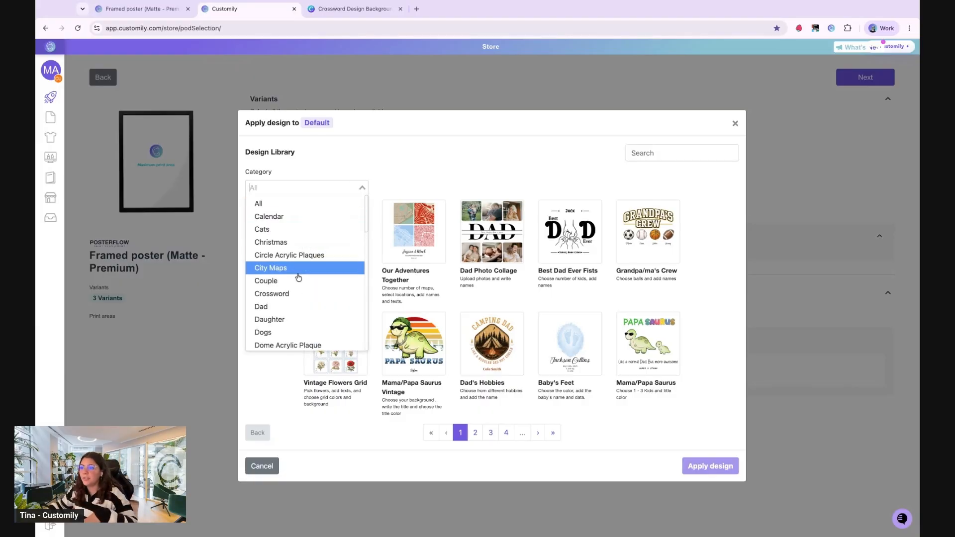
click(299, 293)
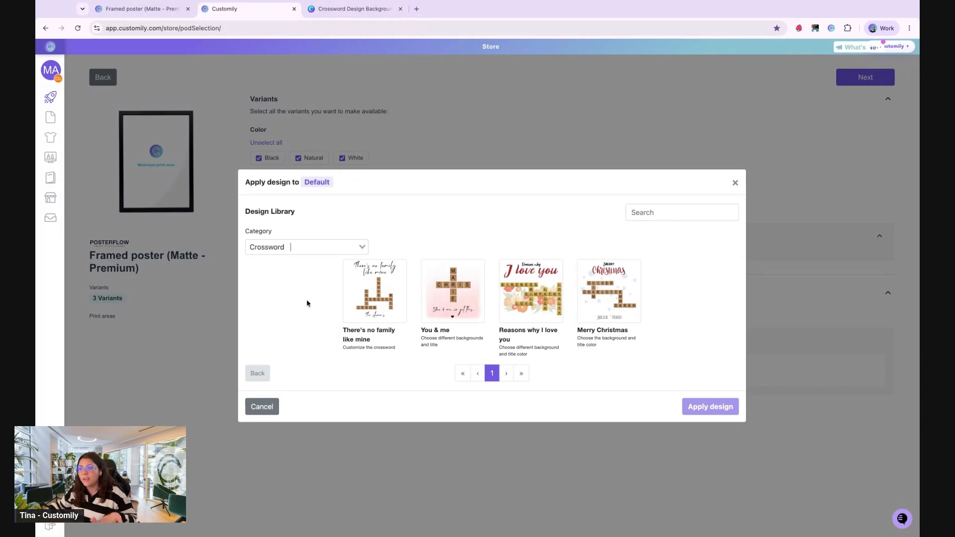
click(258, 378)
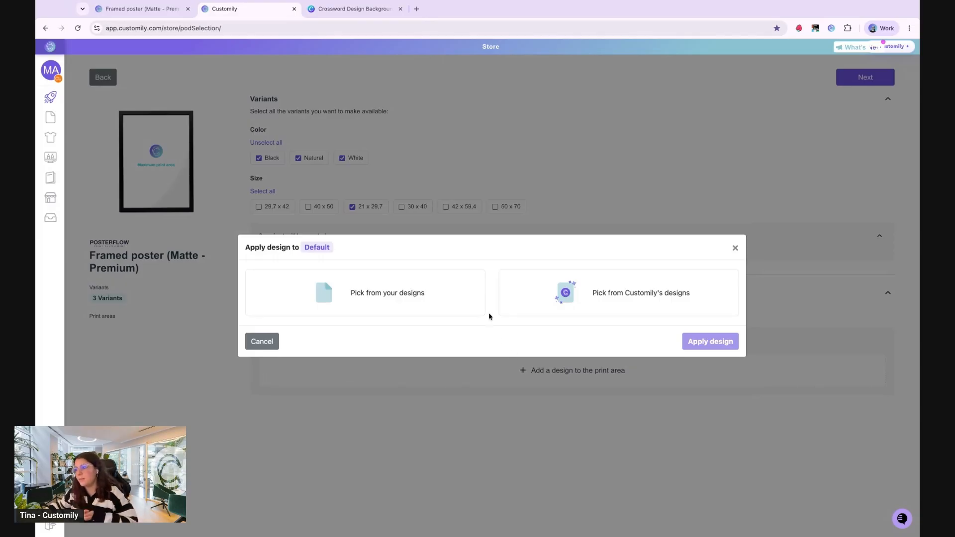
Apply the saved Crossword Poster design to the Default print area and place it at about X 42,20 mm and Y 42,04 mm
click(382, 311)
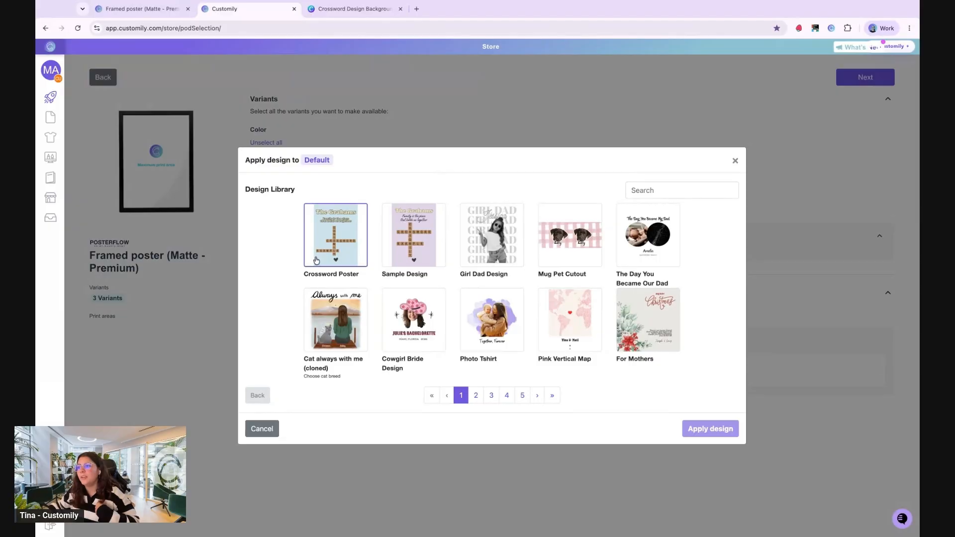
click(336, 235)
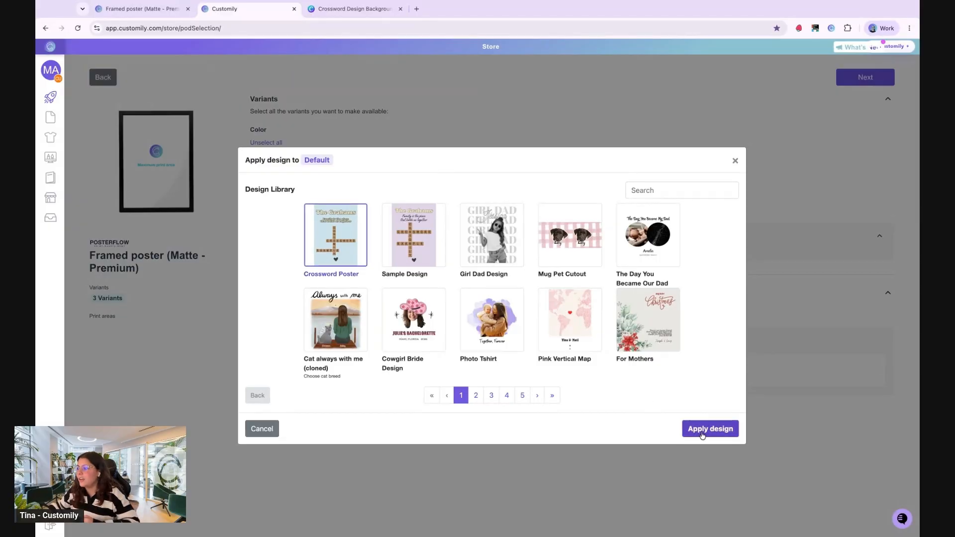
click(704, 429)
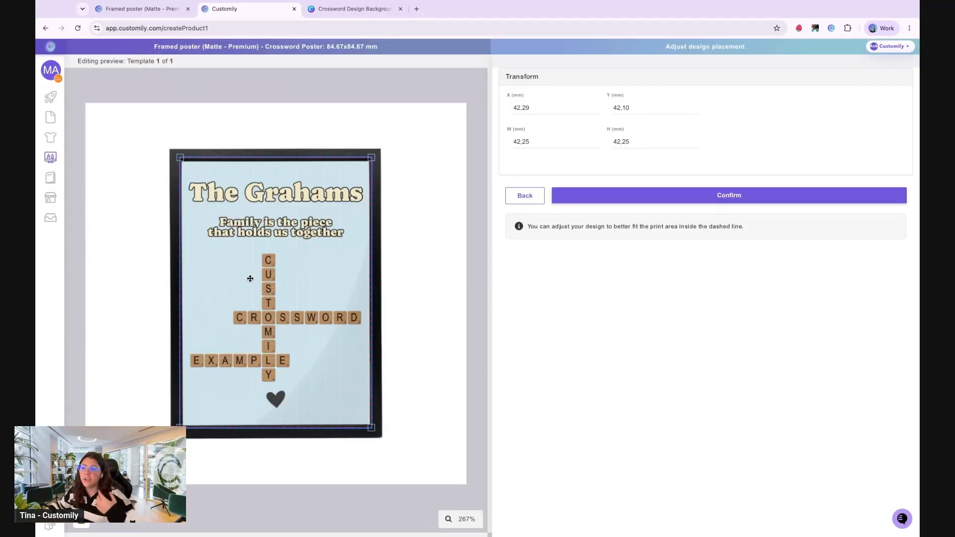
drag(214, 218, 215, 218)
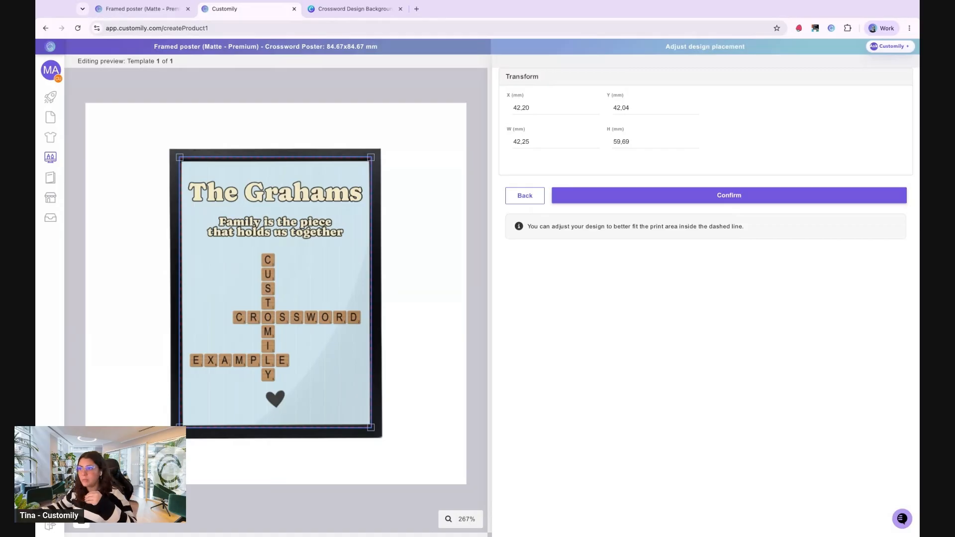
click(733, 204)
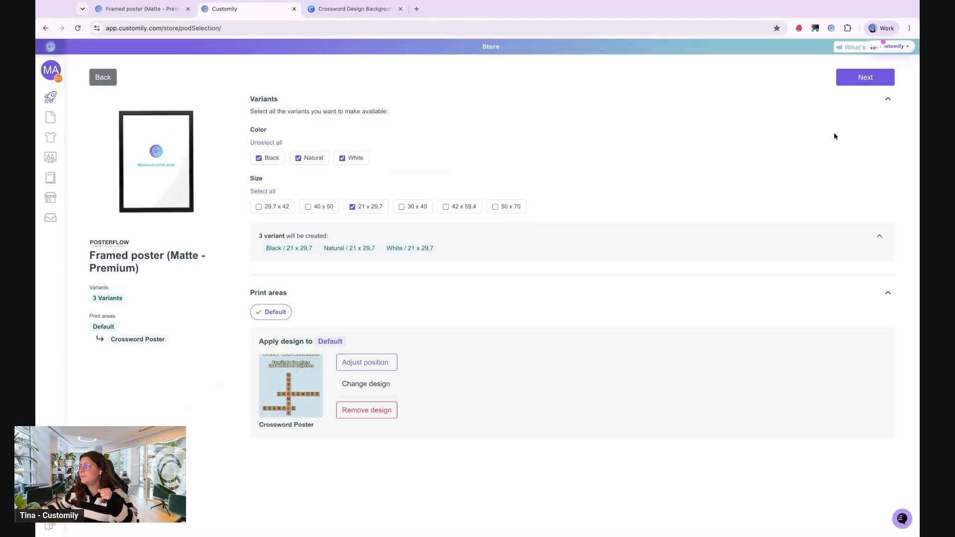
Create the product in the customily-universe.myshopify.com store
click(854, 78)
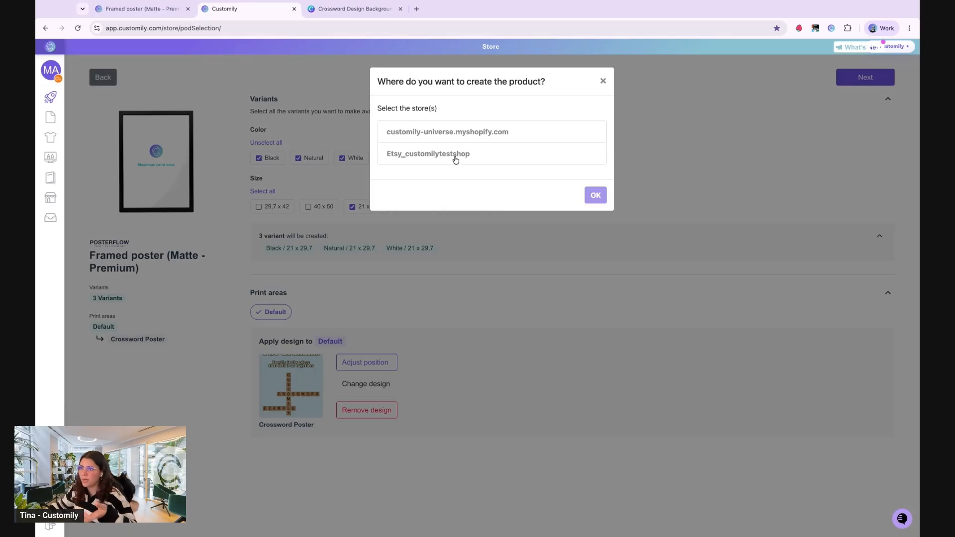
click(489, 133)
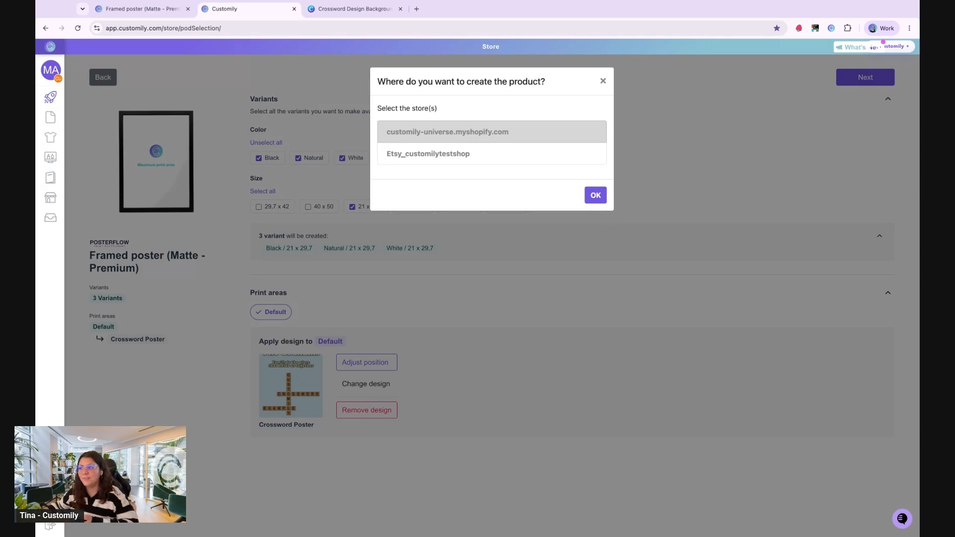
click(600, 197)
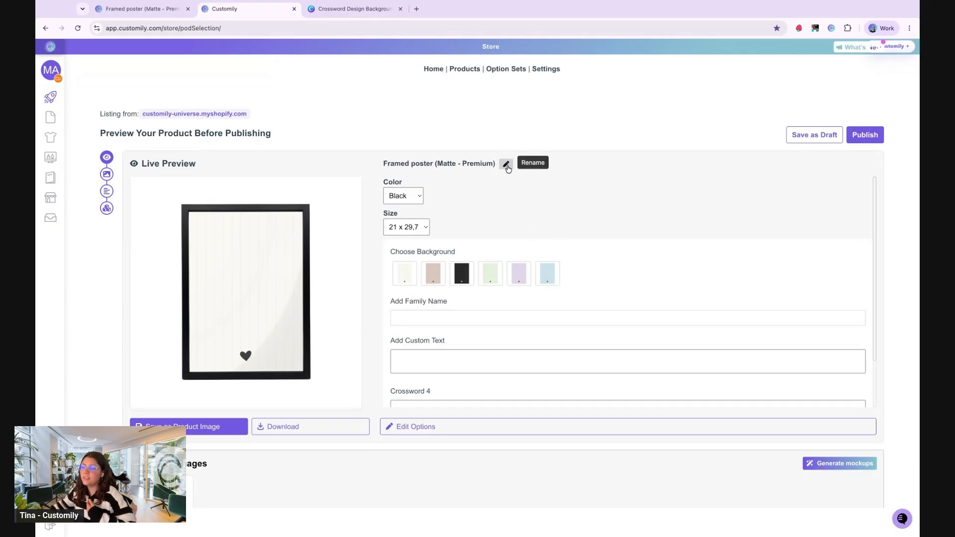
Rename the product as Family Crossword Poster
click(506, 166)
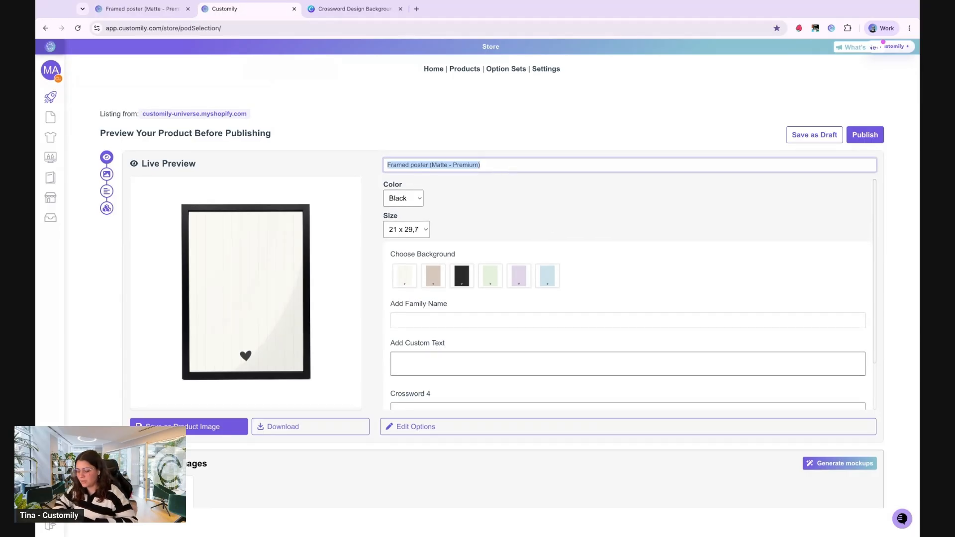
text(Family)
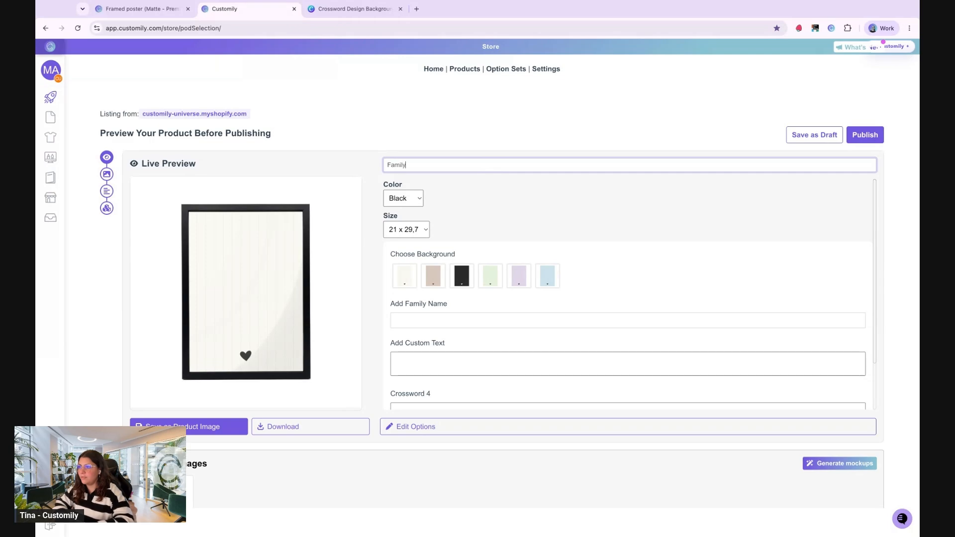
text( Crossowrd)
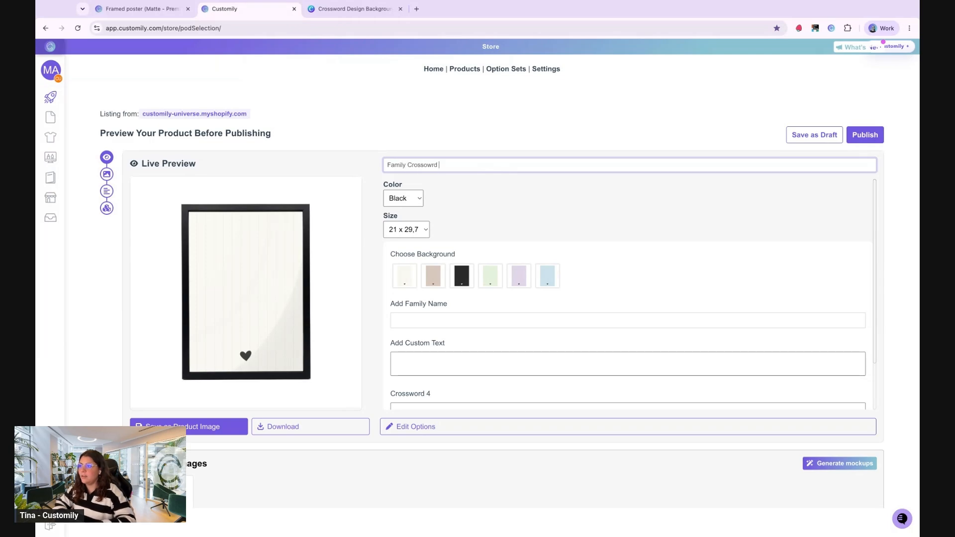
key(BackSpace)
key(BackSpace)
key(BackSpace)
text(word P)
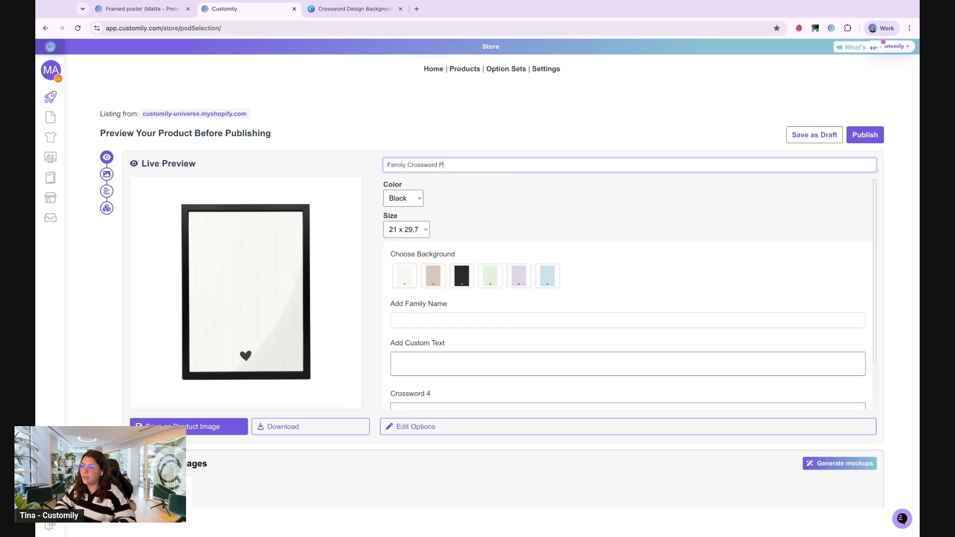
text(oster)
key(Return)
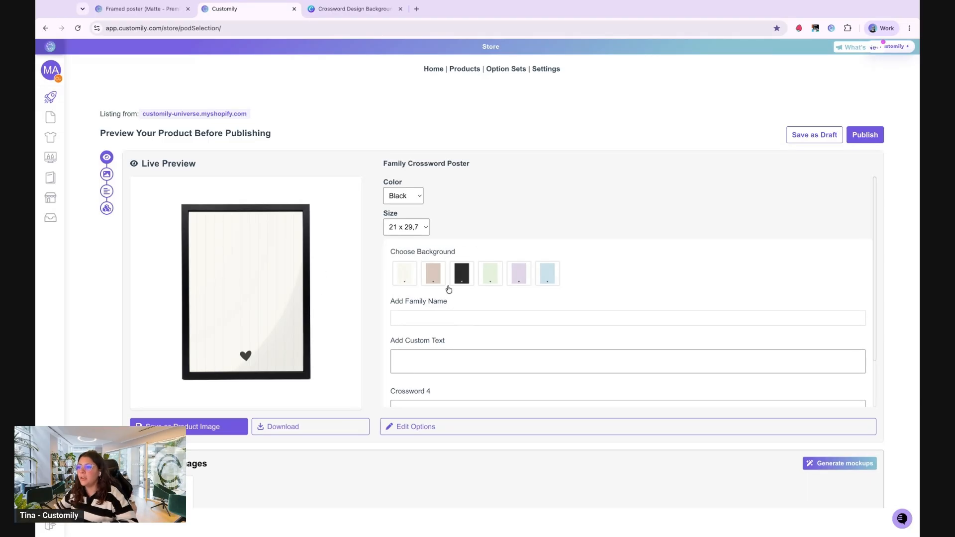
Personalize the live preview with the beige background and enter the family name
click(433, 274)
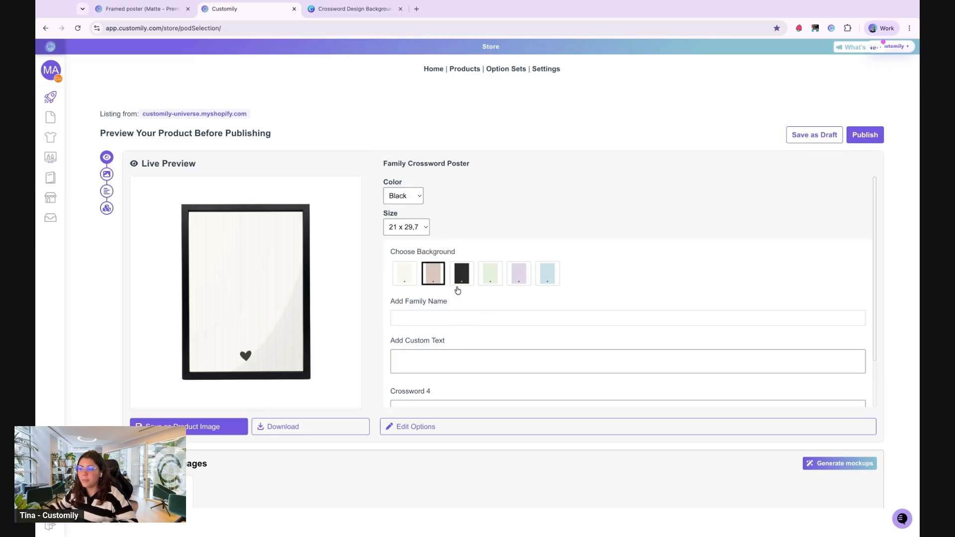
click(485, 317)
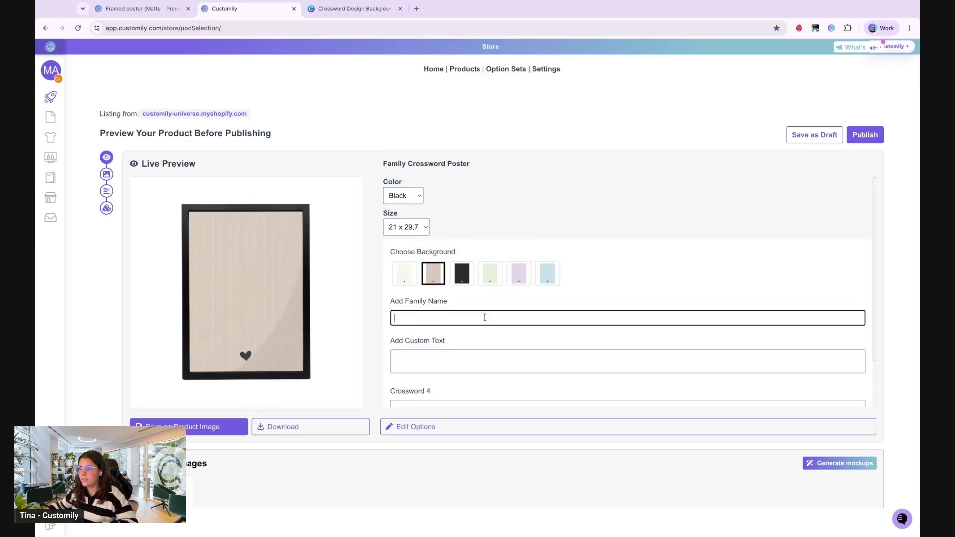
text(The G)
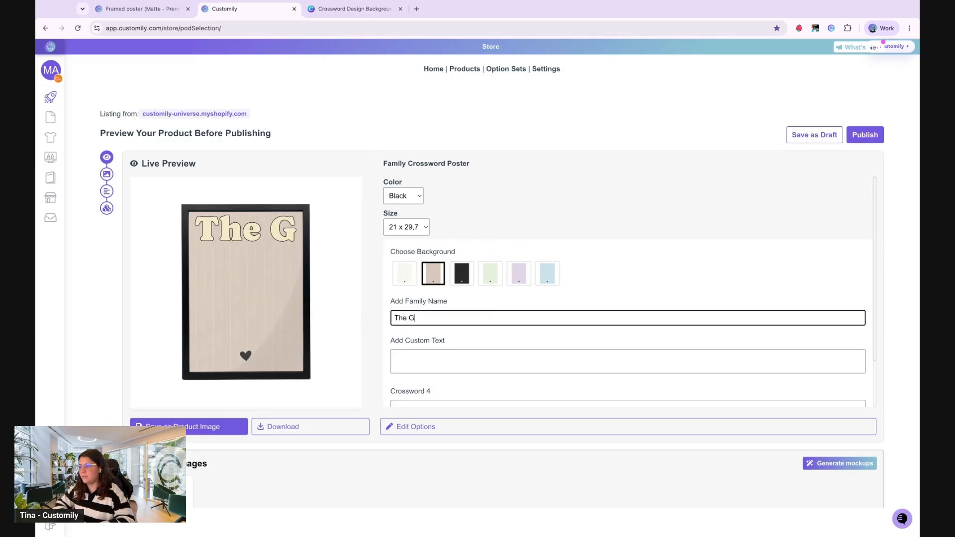
text(rahams)
Add the custom text "Family is the piece that holds us together", broken into two lines after "piece"
scroll(468, 323, down, 1)
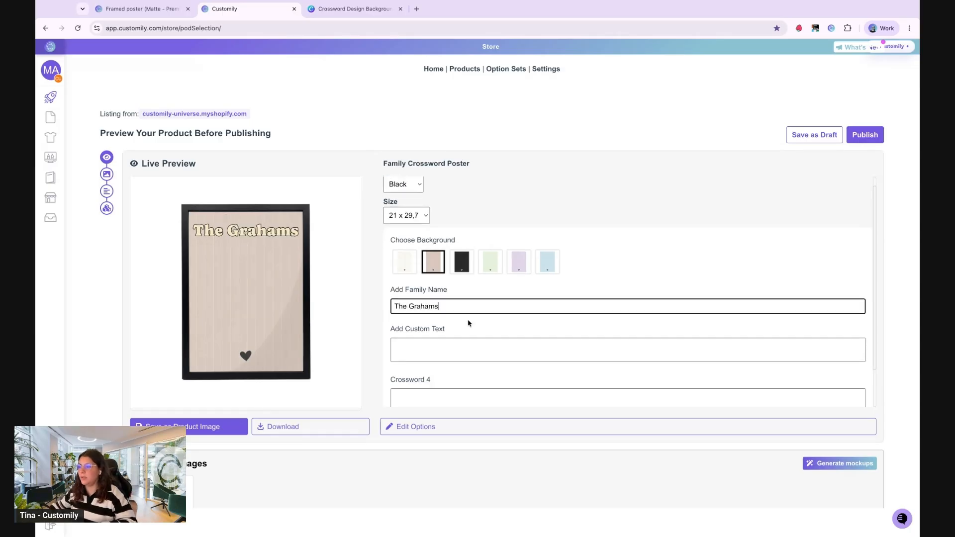
click(451, 354)
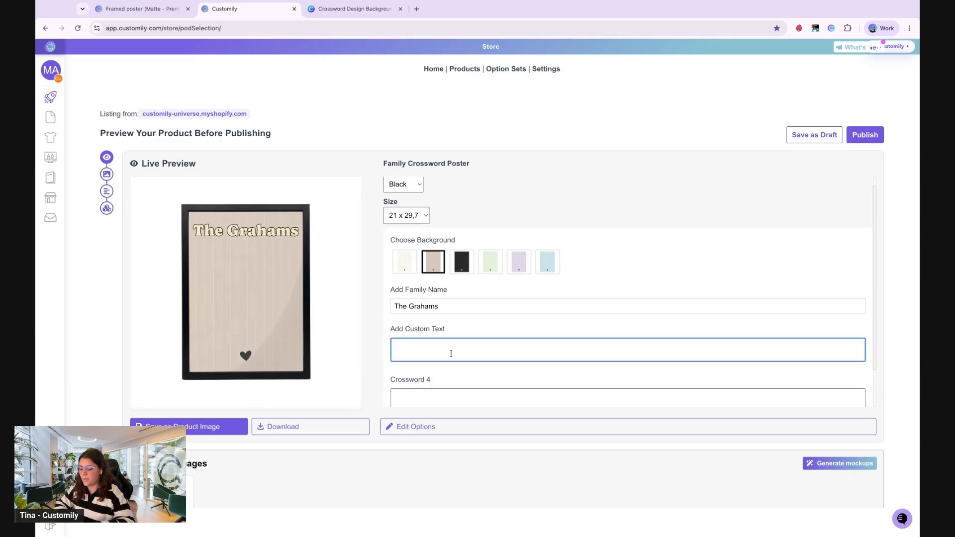
text(Family)
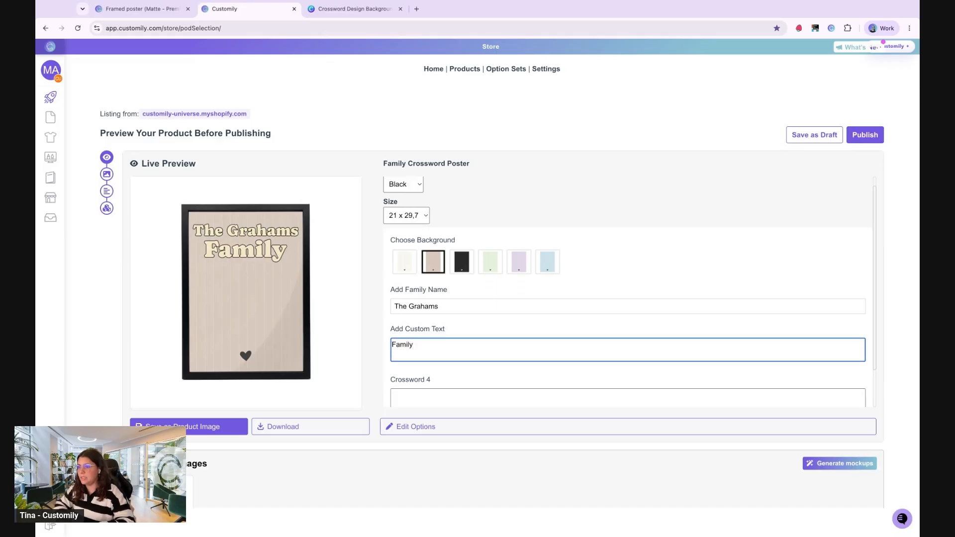
text( is the )
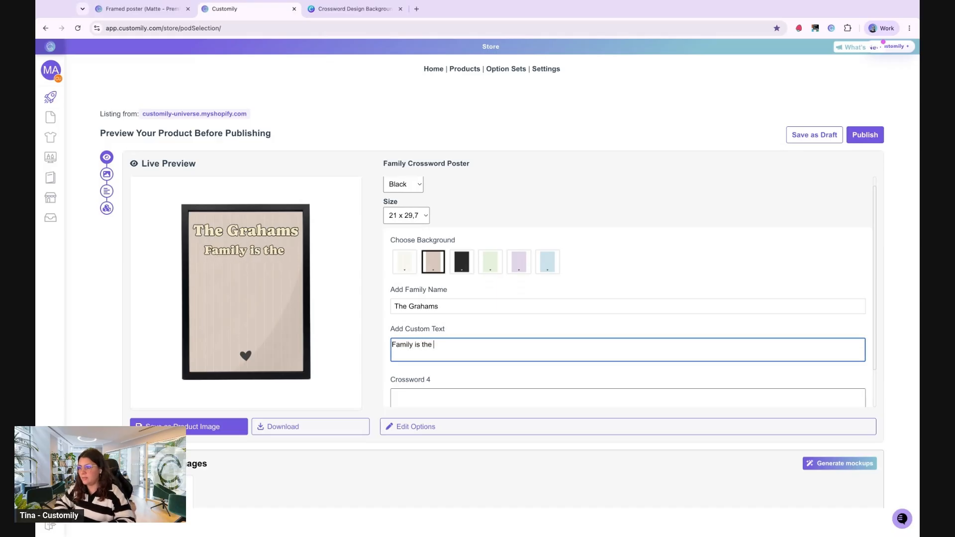
text(piece)
key(Return)
text(th)
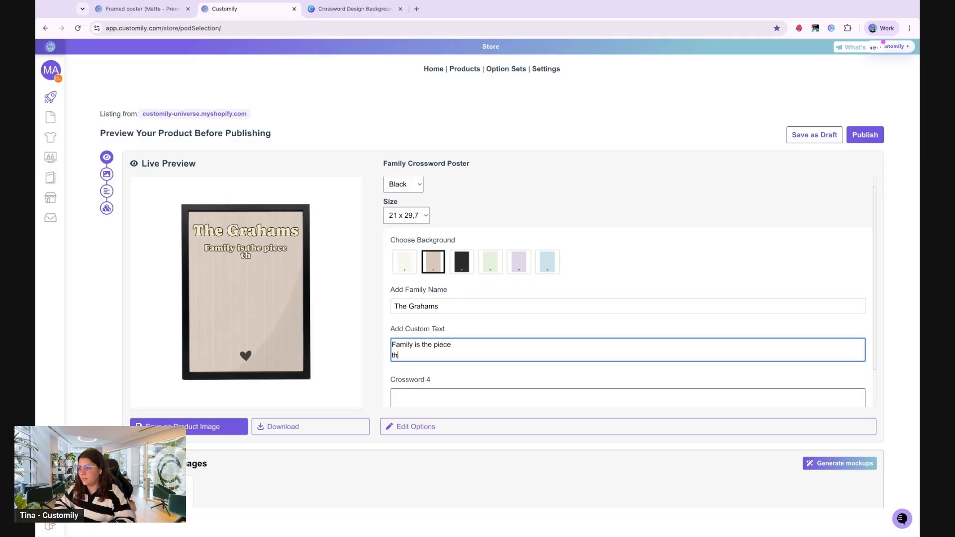
text(at holdsus to)
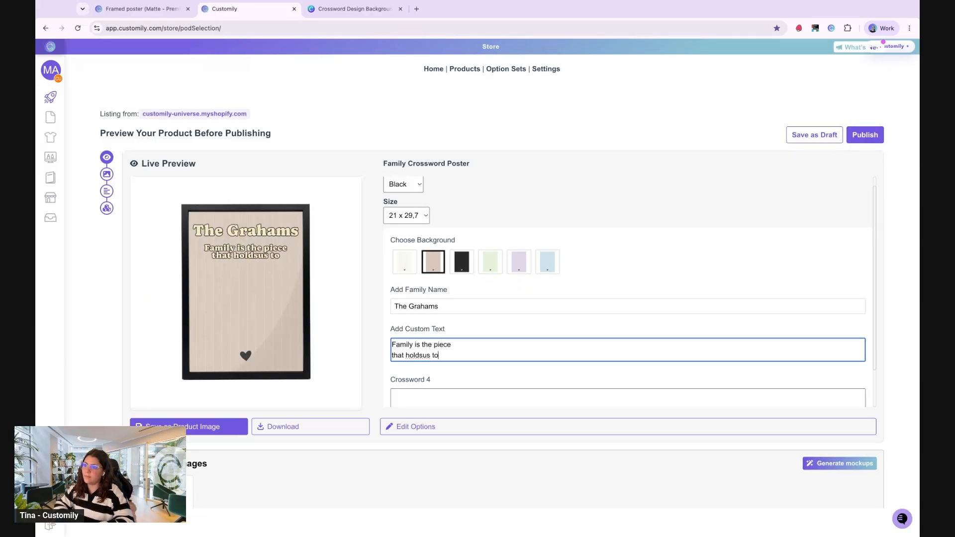
key(BackSpace)
key(BackSpace)
text(us together)
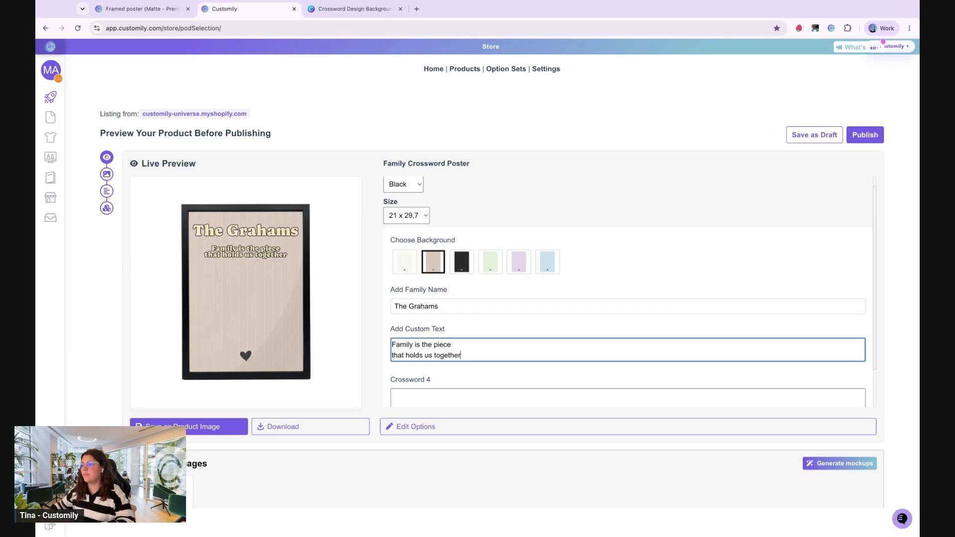
Enter three family members' first names, separated by spaces, as the Crossword 4 words and create the crossword
scroll(469, 348, down, 1)
click(469, 351)
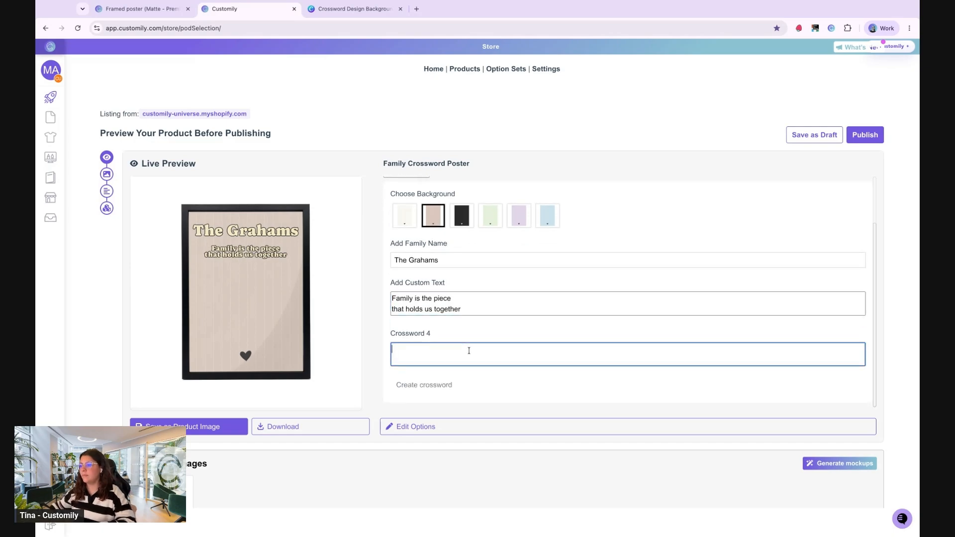
click(455, 315)
click(445, 354)
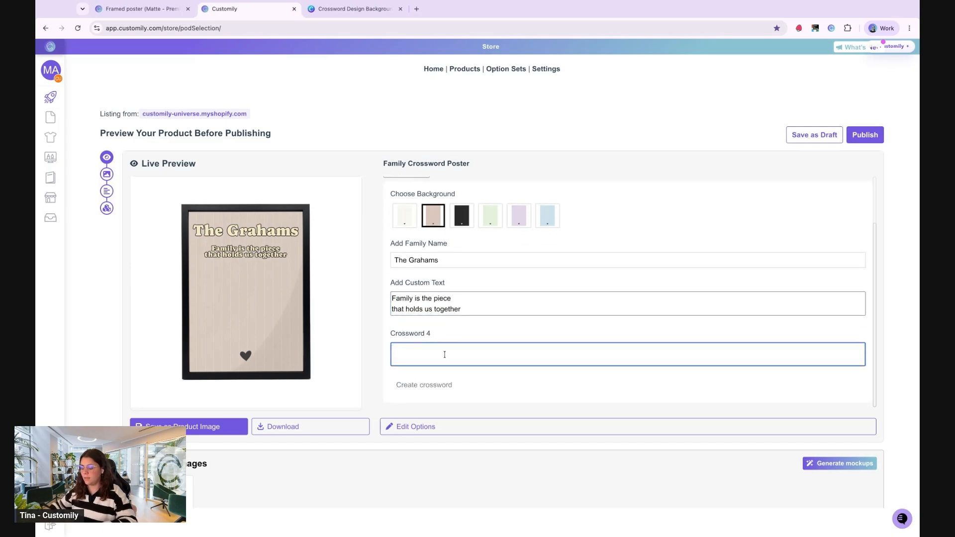
text(Joshua )
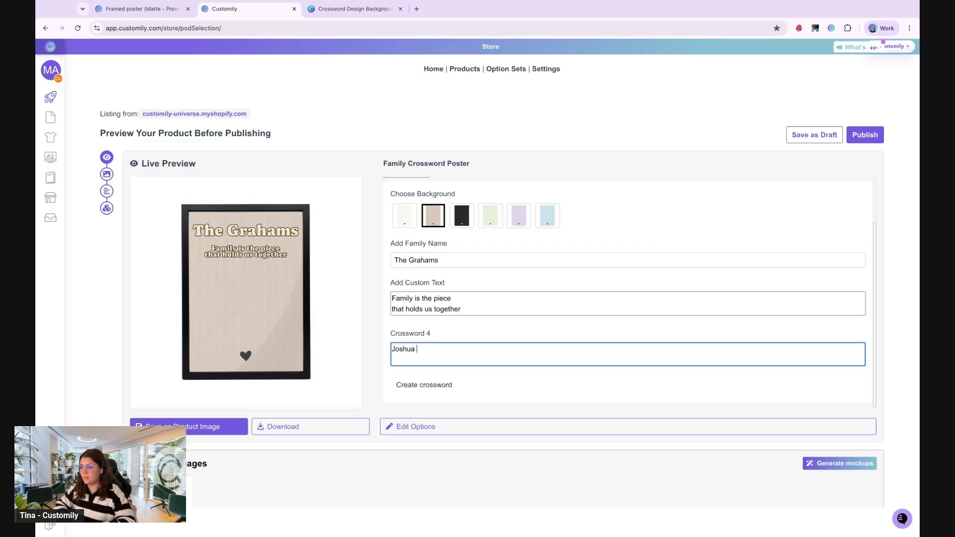
text(Tina)
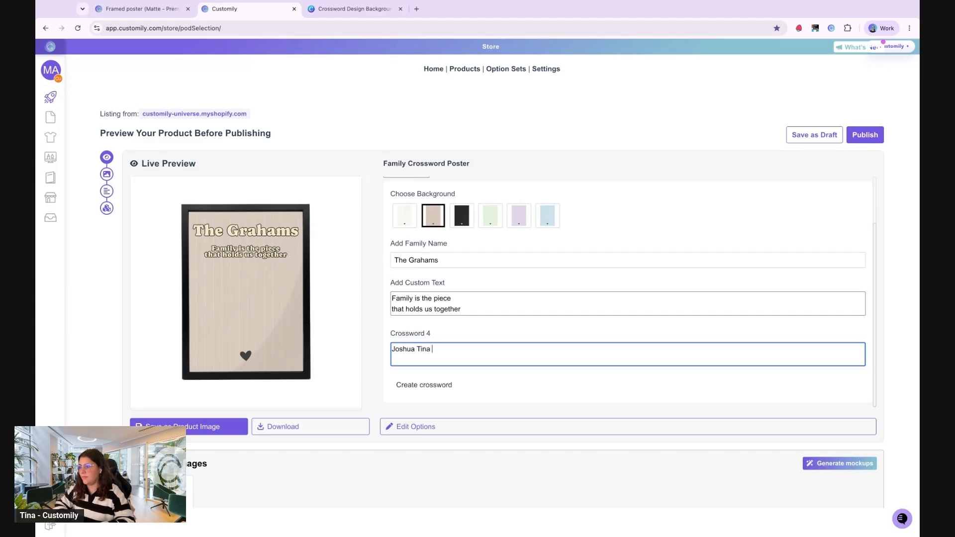
text( Ashley)
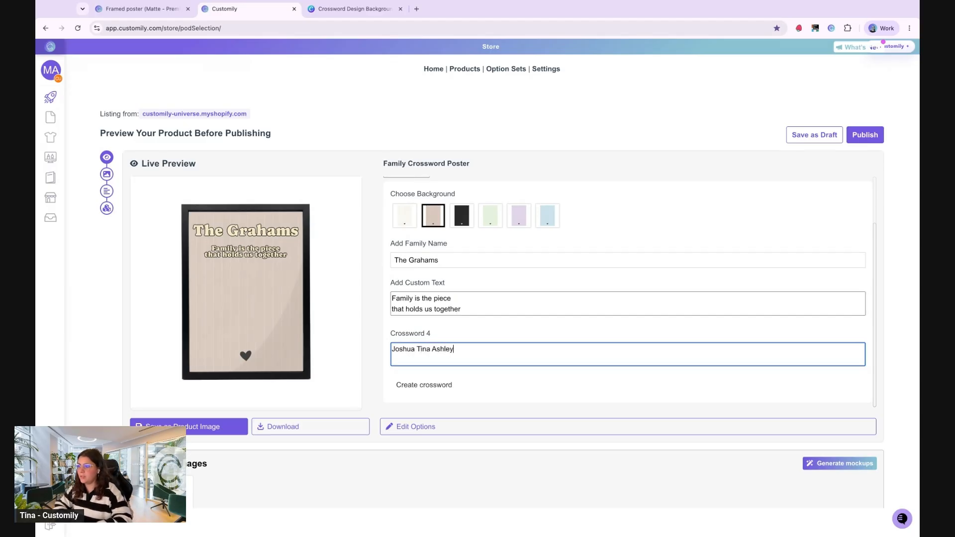
click(427, 386)
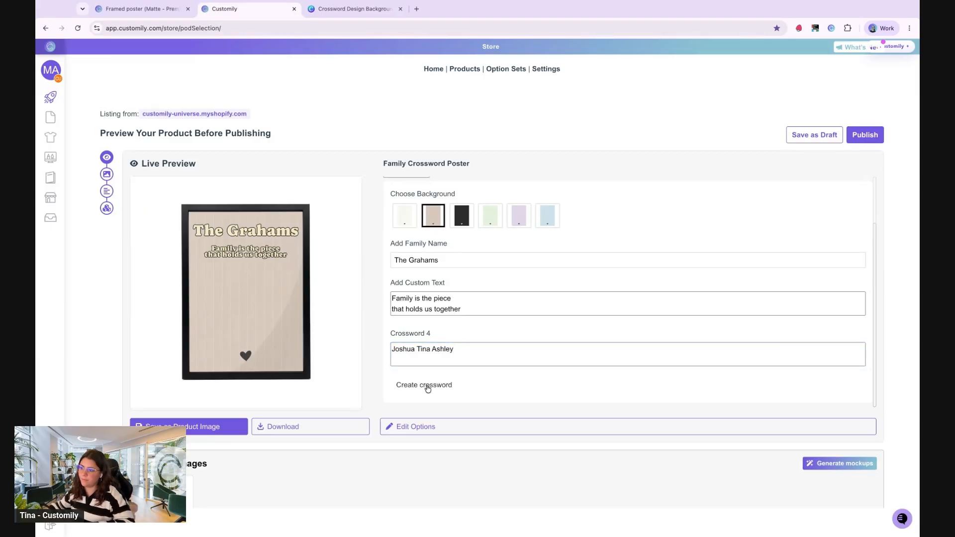
Save the personalized live preview as a product image
click(206, 433)
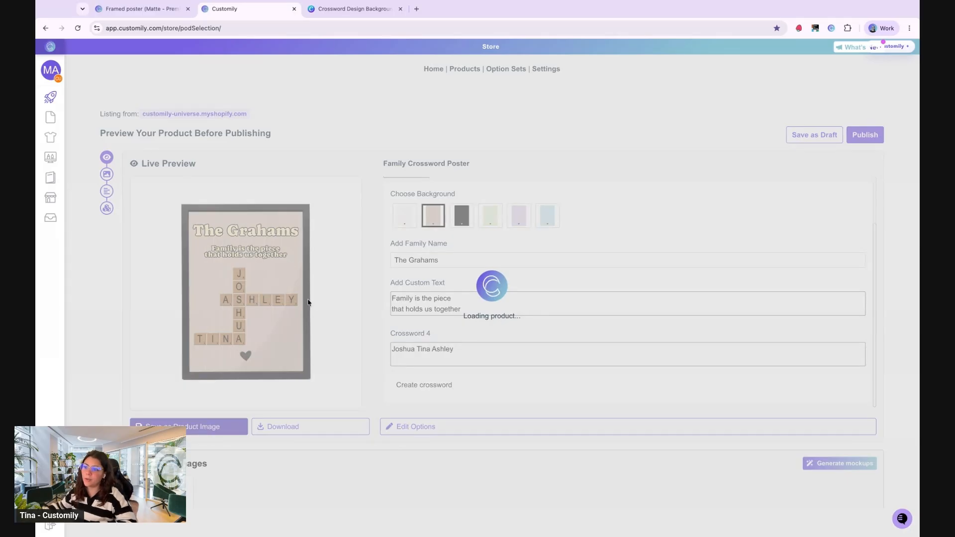
scroll(373, 391, down, 1)
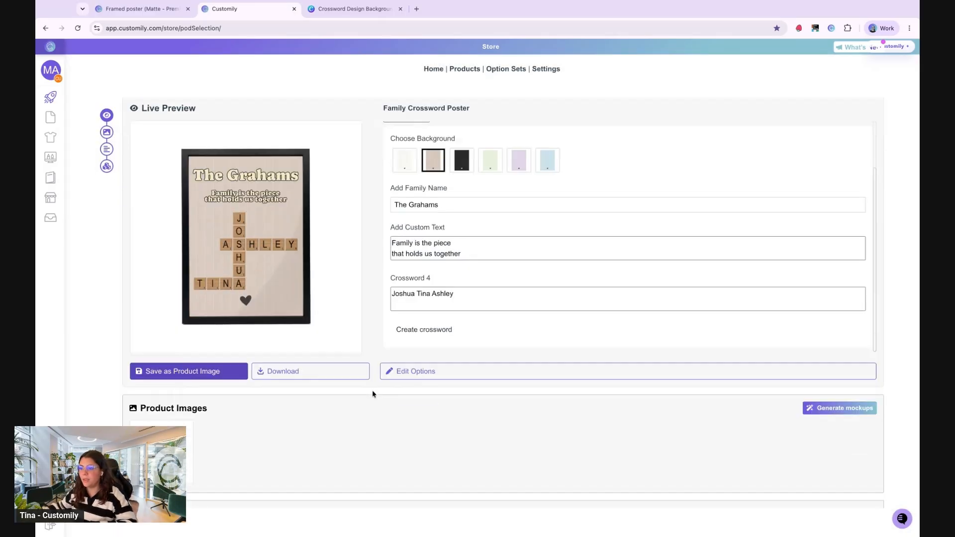
scroll(373, 394, down, 1)
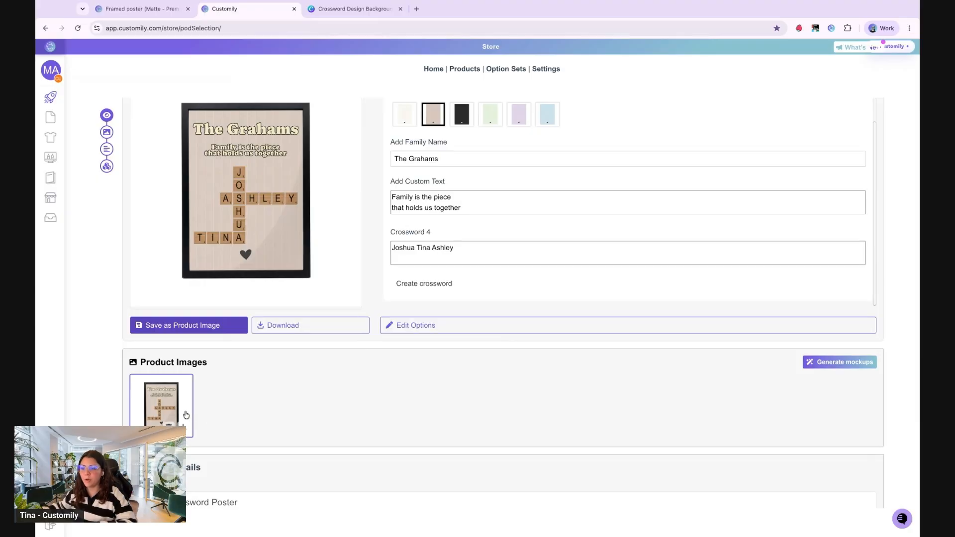
Generate a mockup of the poster from the default description without choosing a scene, and save it to the product images
click(830, 367)
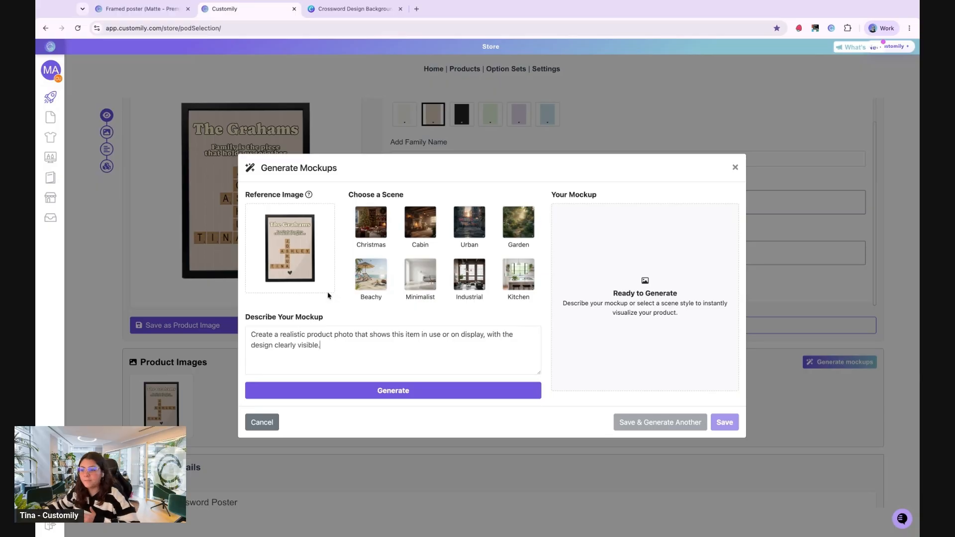
click(398, 392)
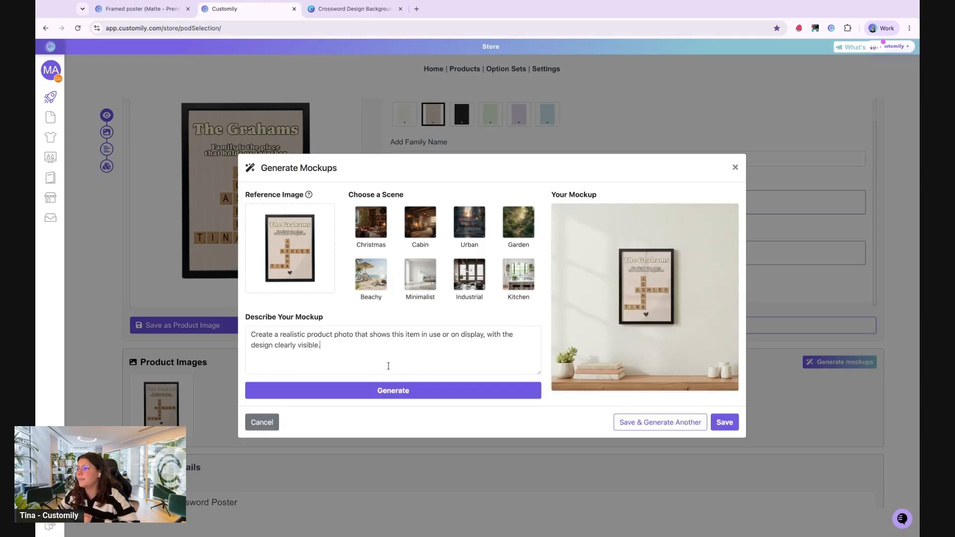
click(726, 423)
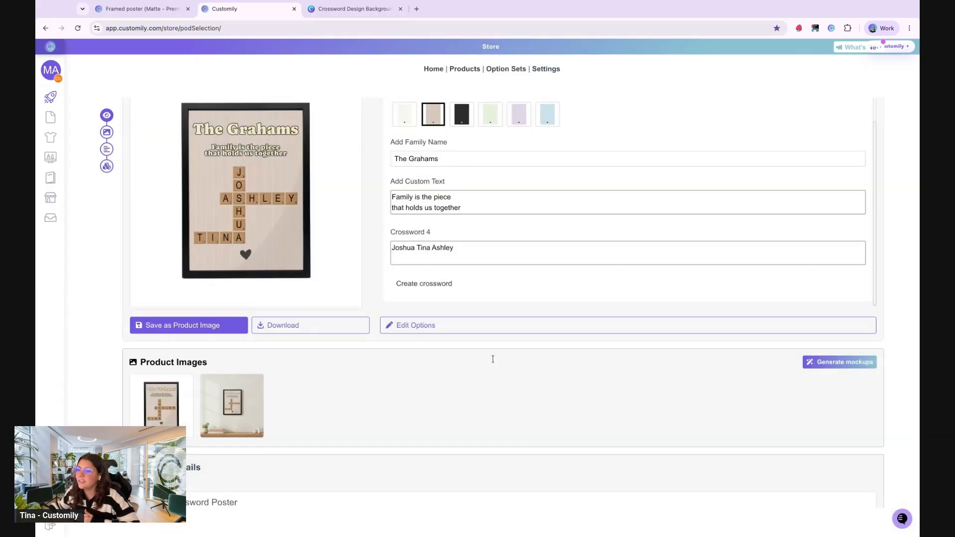
Change the label of the Crossword 4 option to "Enter Your Names" and save the option set
scroll(538, 420, up, 1)
scroll(538, 420, up, 4)
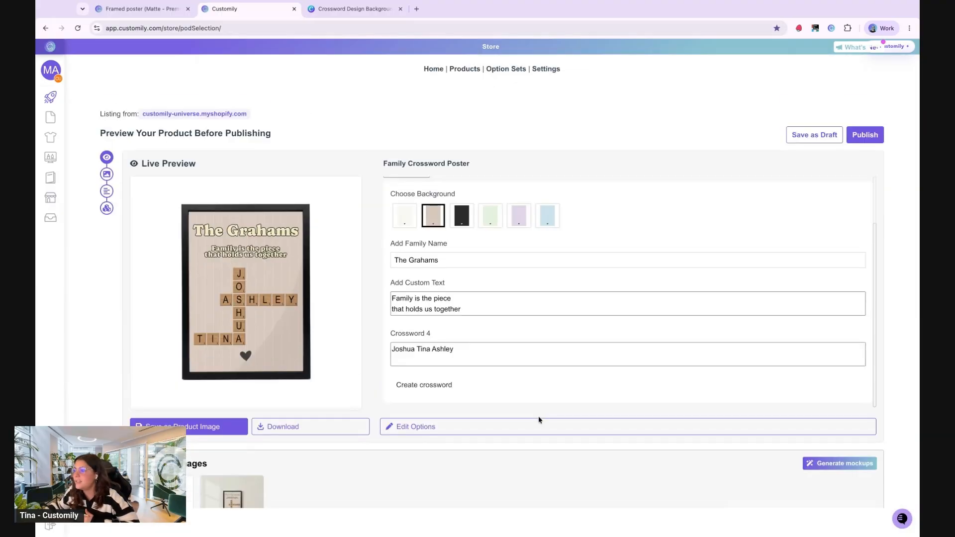
scroll(448, 363, down, 1)
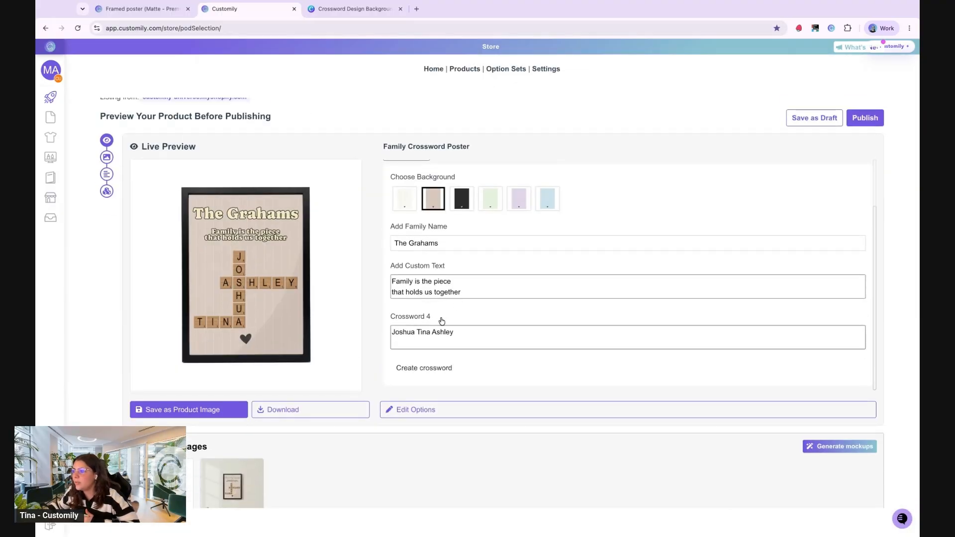
scroll(427, 324, down, 2)
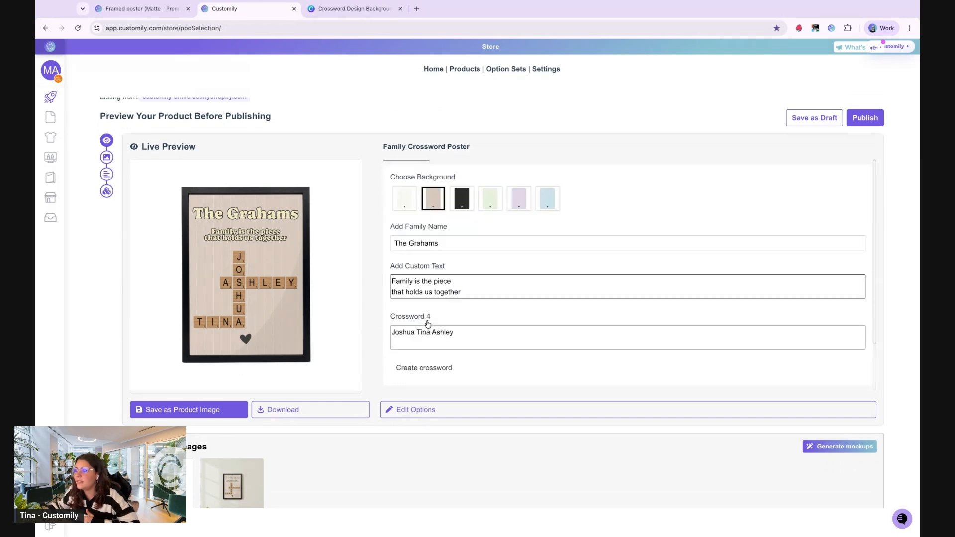
scroll(420, 188, up, 2)
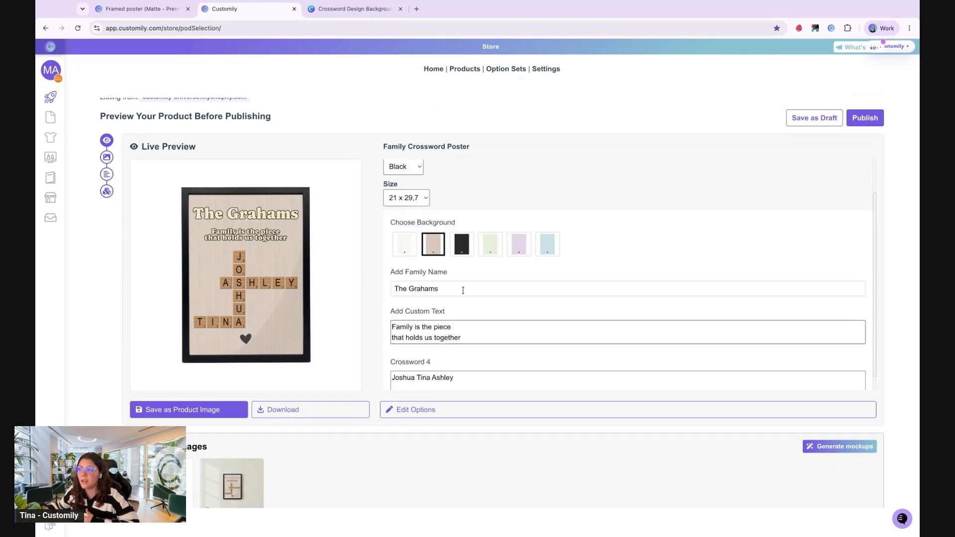
scroll(460, 318, down, 3)
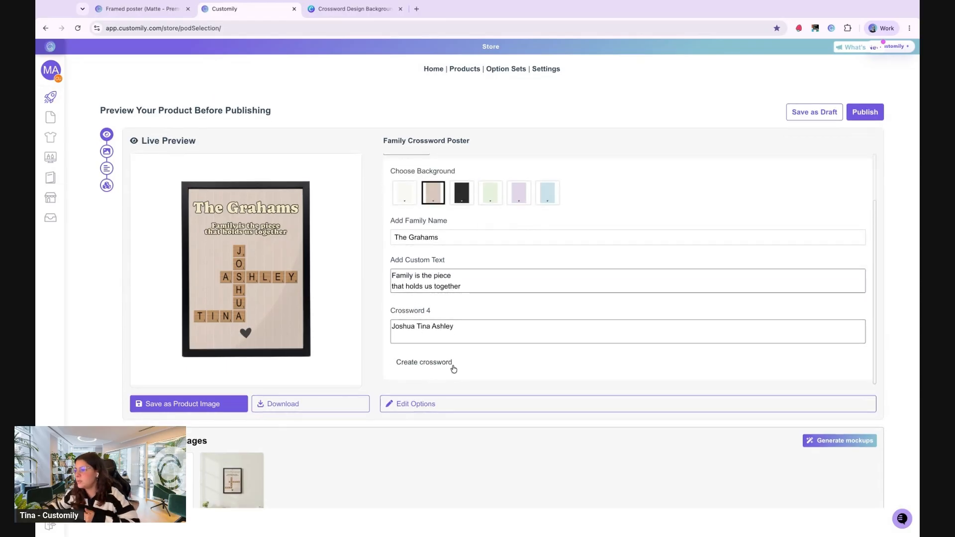
click(426, 406)
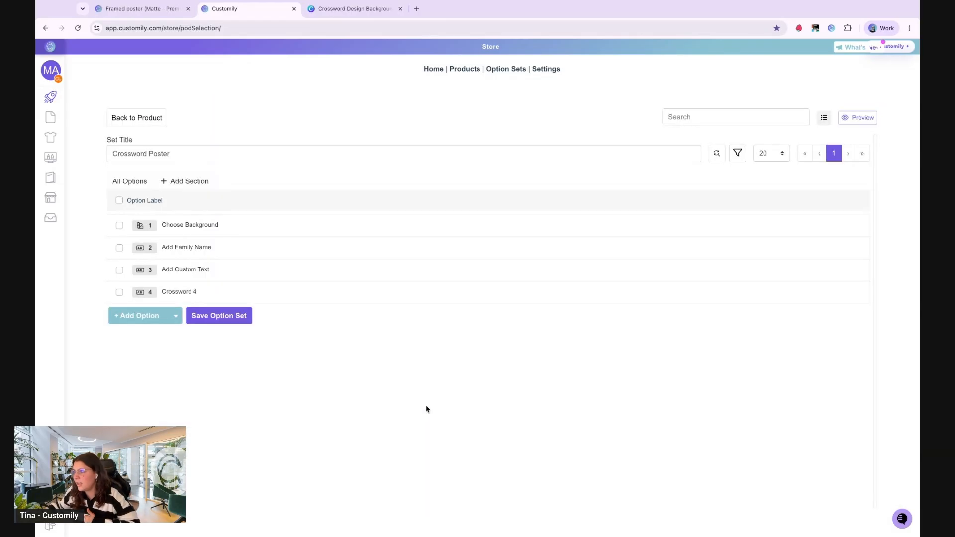
click(254, 293)
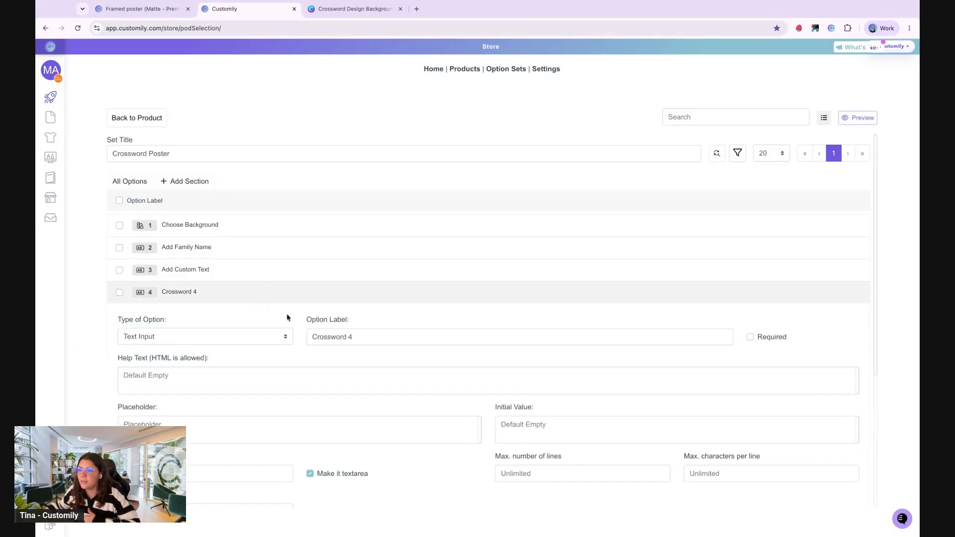
triple_click(361, 334)
text(Enter)
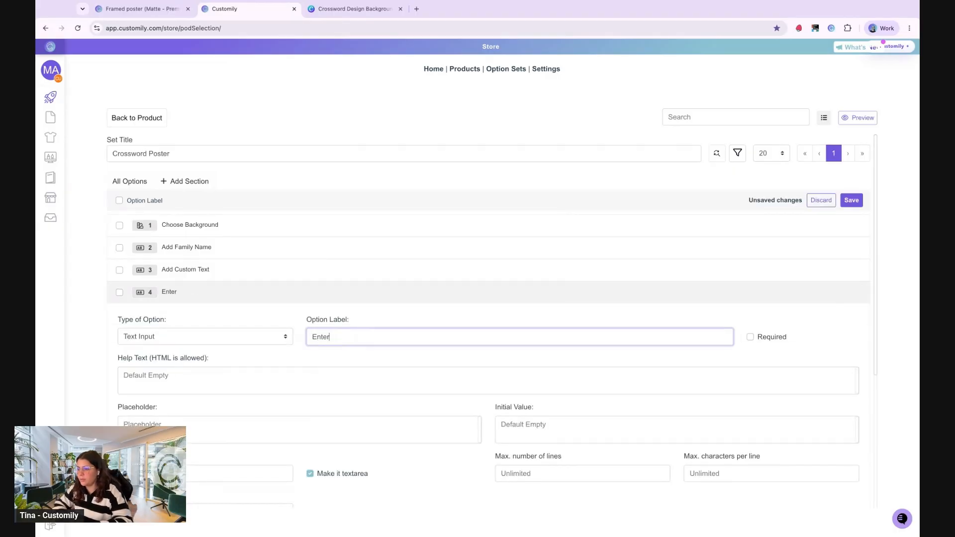
text( Your Names)
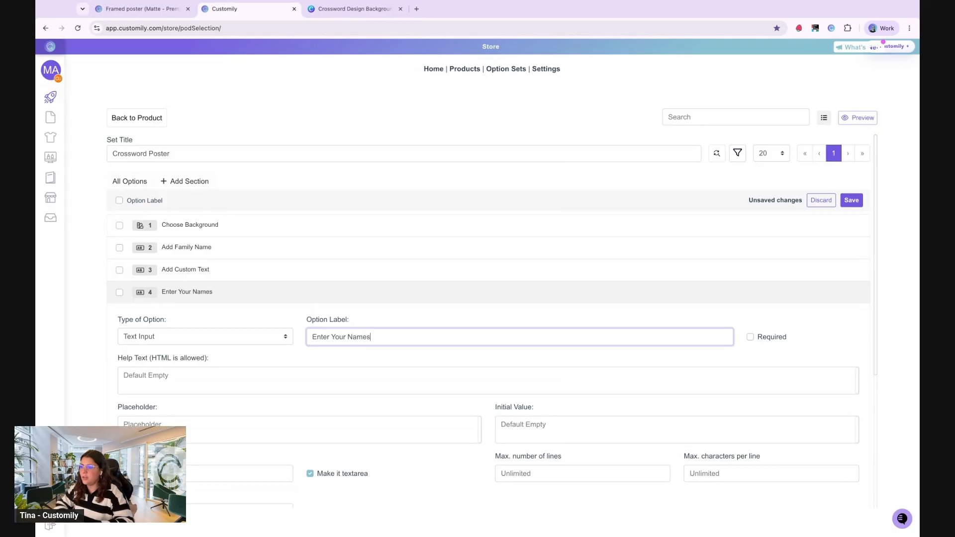
click(853, 201)
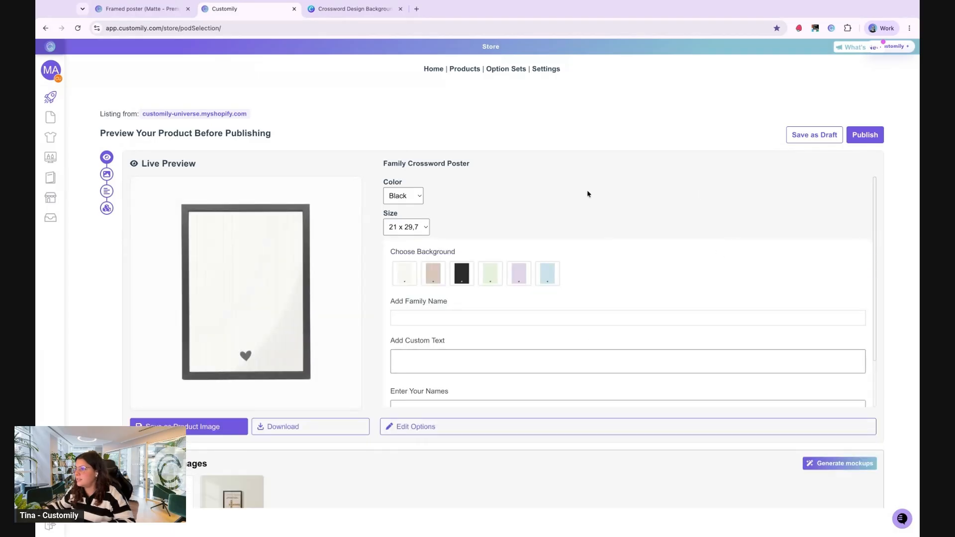
Publish the Family Crossword Poster to the Shopify store, skipping the Posterflow API key for the moment
click(866, 136)
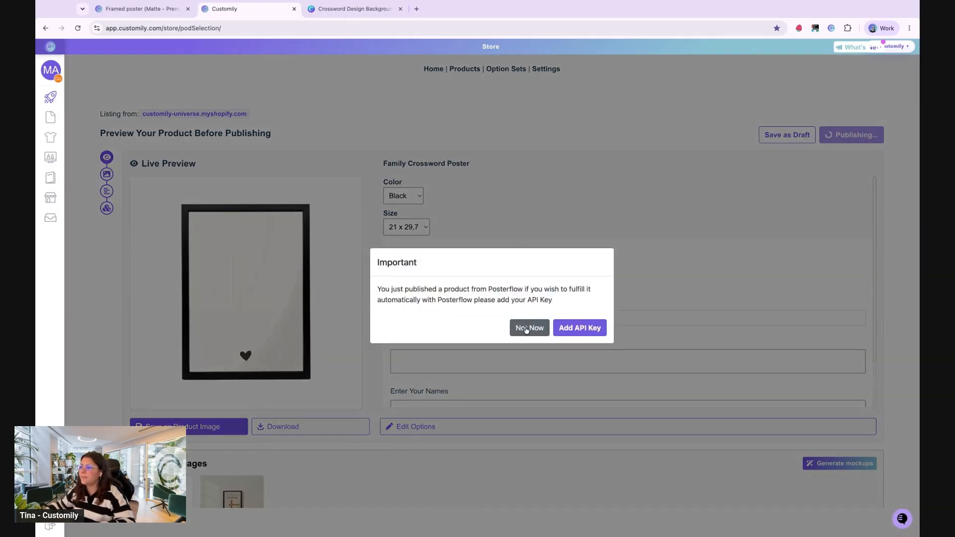
click(525, 327)
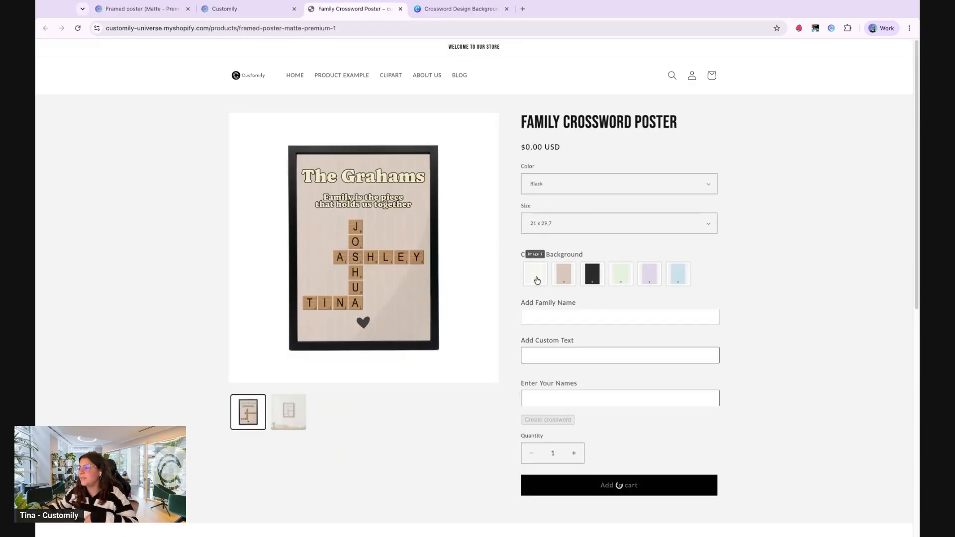
On the storefront product page, try several backgrounds, select the purple one, and fill in the saved family name
click(561, 283)
click(590, 280)
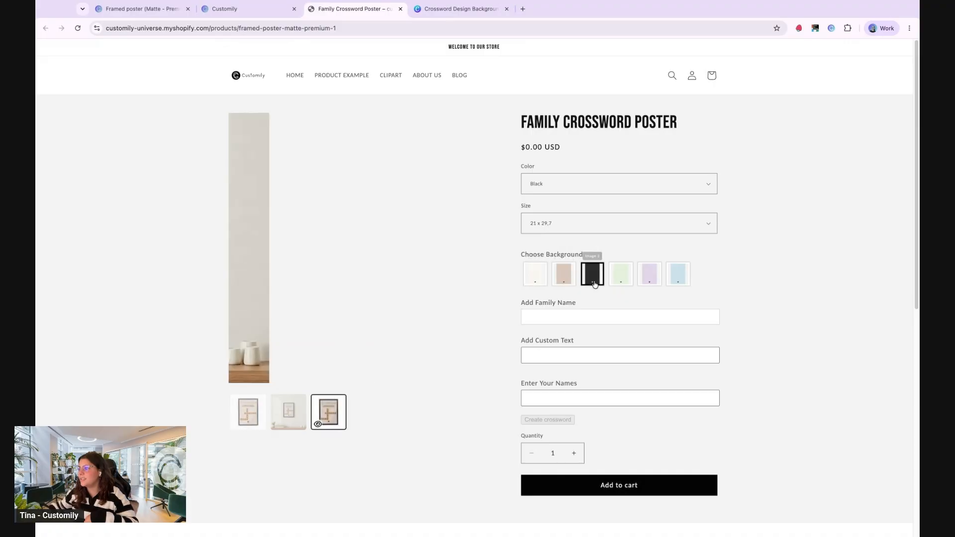
click(541, 277)
click(653, 279)
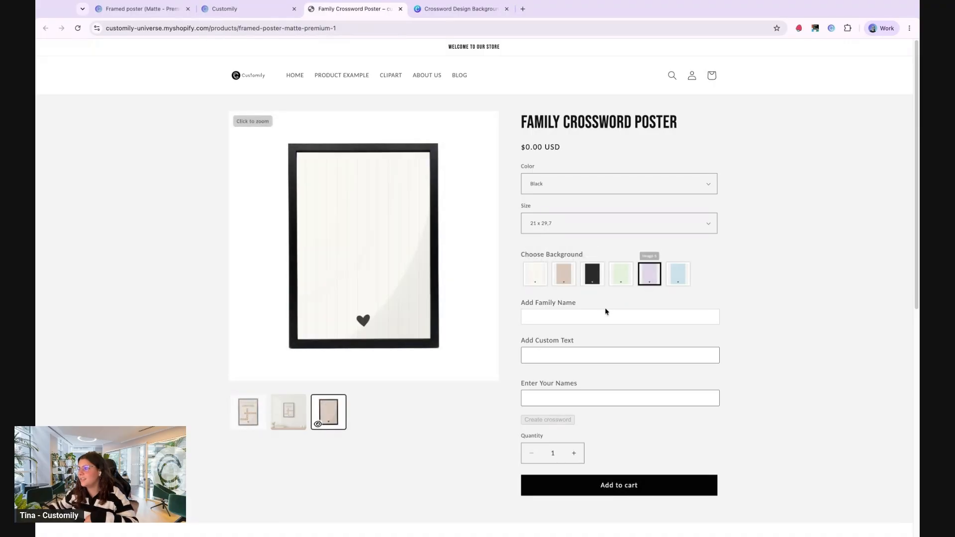
click(601, 318)
click(600, 331)
Enter "Family is the piece that holds us together" as the custom text, broken into two lines after "piece"
click(562, 358)
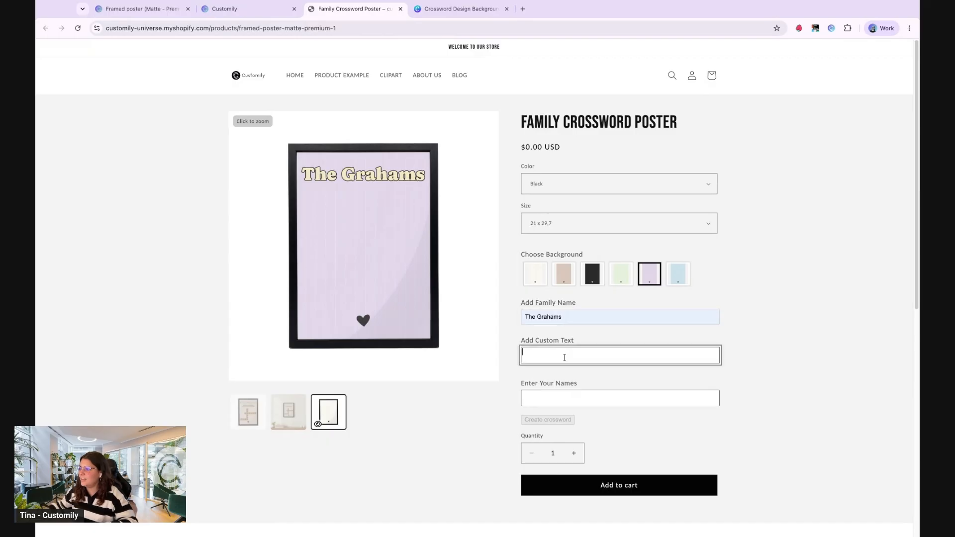
text(Fa)
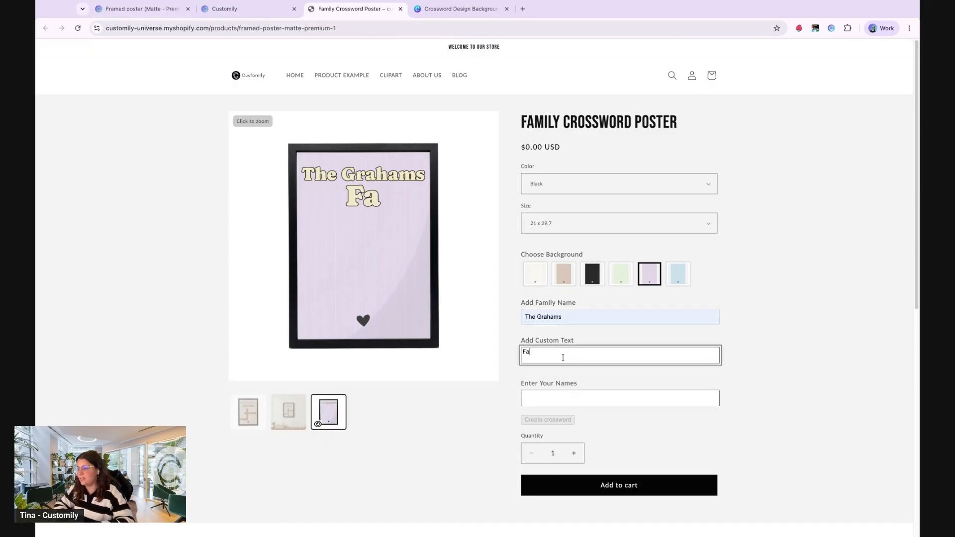
text(mily is the piece)
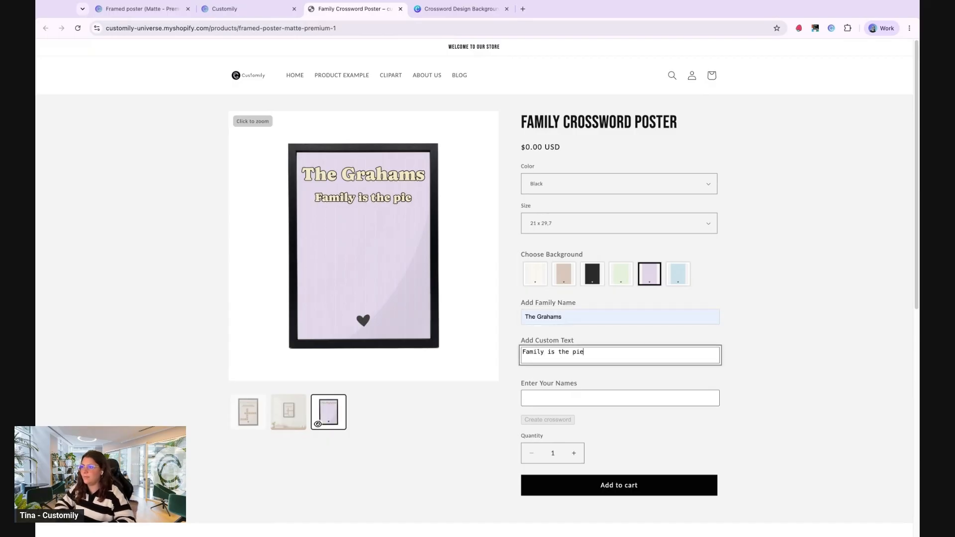
key(Return)
text(that holds us together)
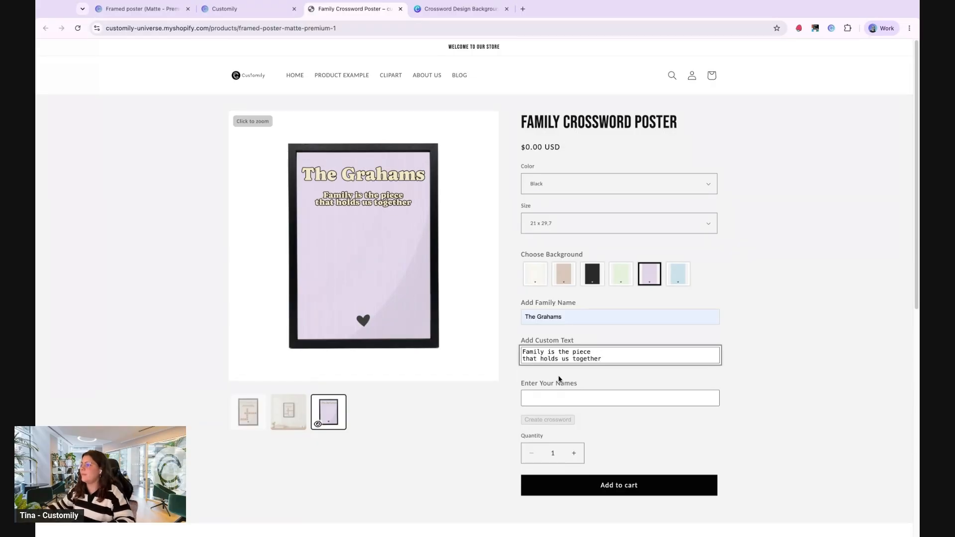
Enter three family members' first names, separated by spaces, in Enter Your Names and create the crossword
click(558, 397)
text(A)
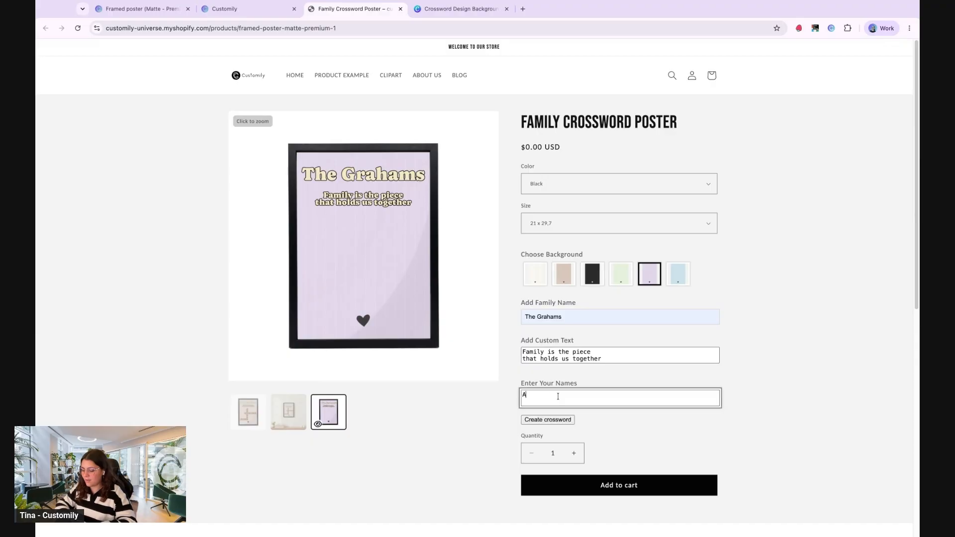
text(shley Jos)
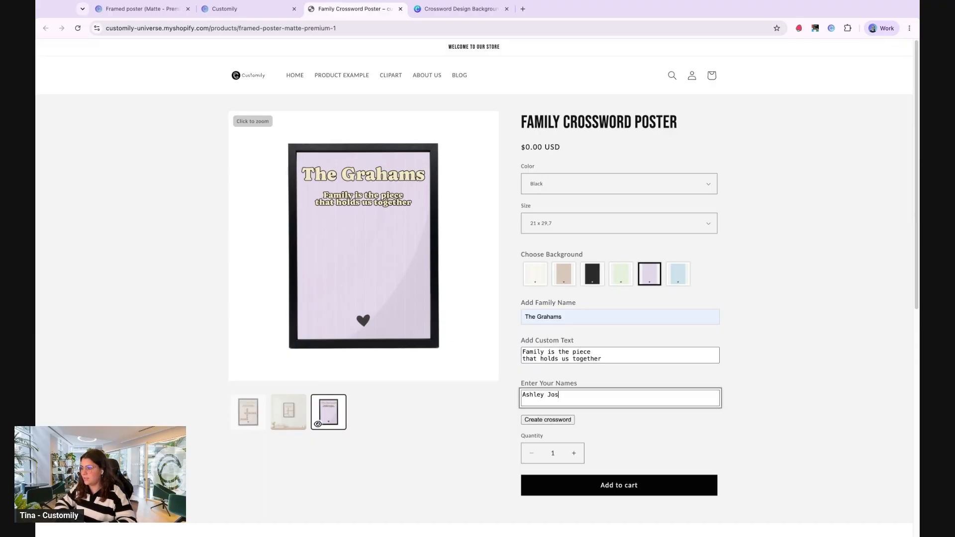
text(hua Tina)
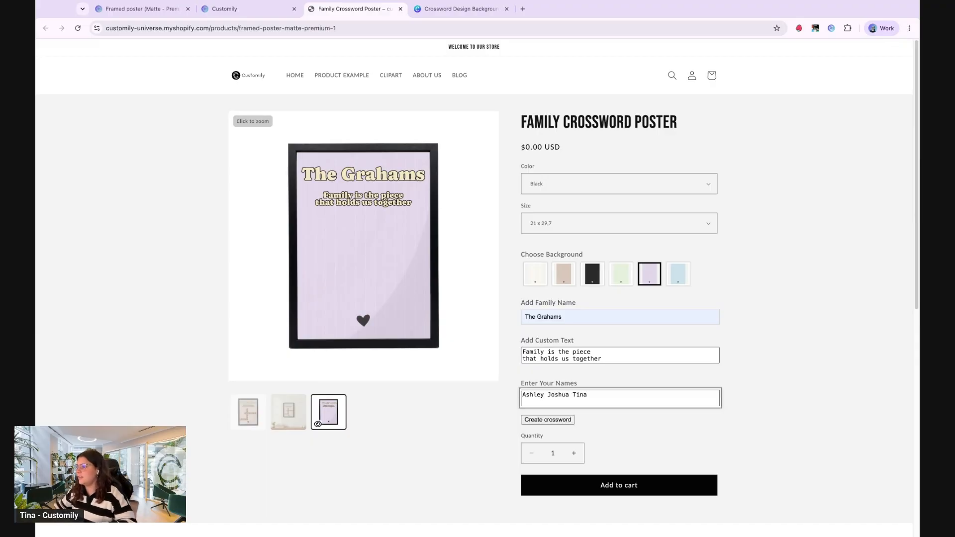
click(569, 420)
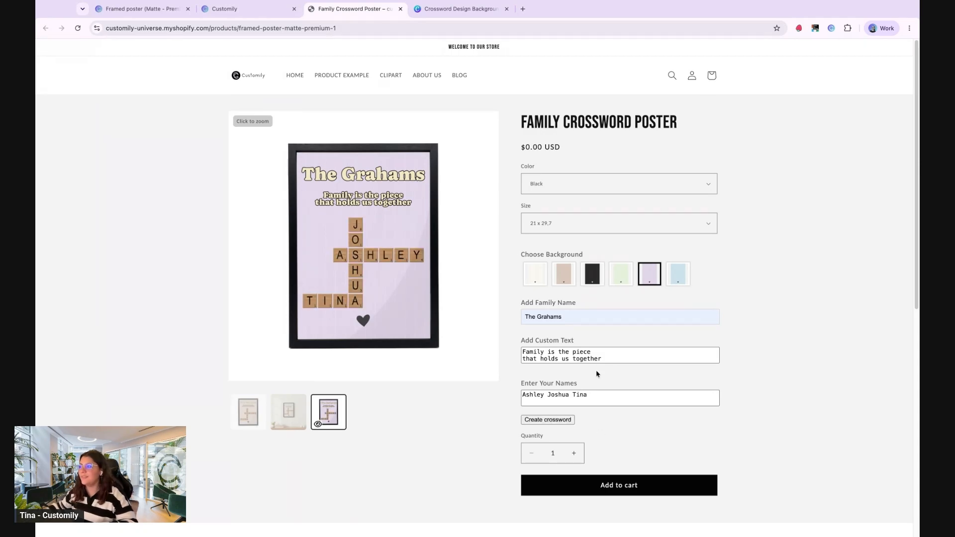
Try the other background colours on the poster's live preview, view the room mockup image, and settle on the white background
click(621, 274)
click(564, 274)
click(539, 282)
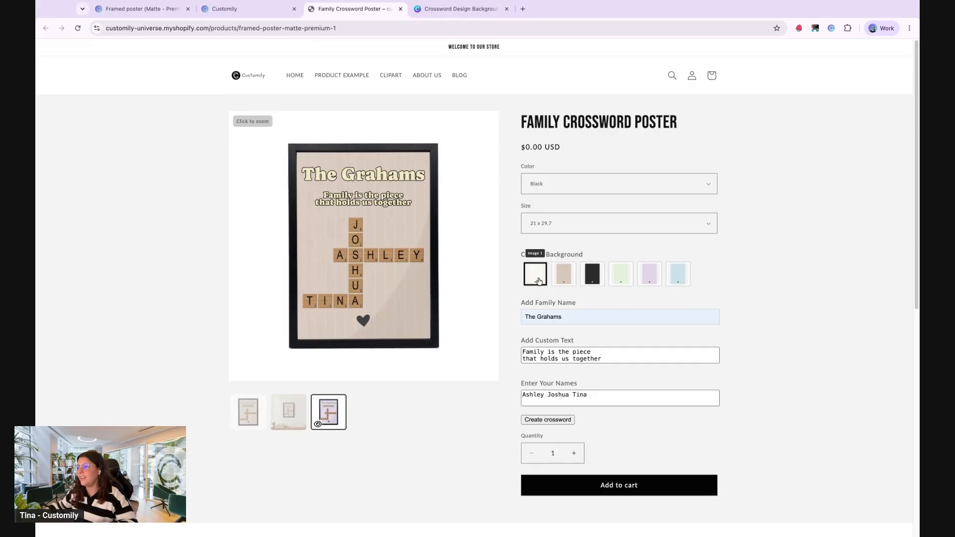
click(592, 274)
click(564, 273)
click(678, 274)
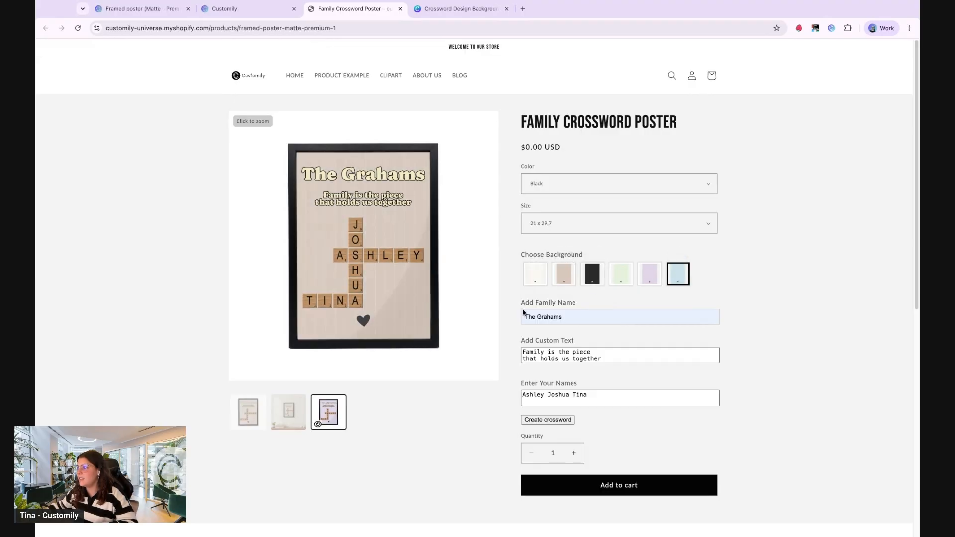
click(288, 412)
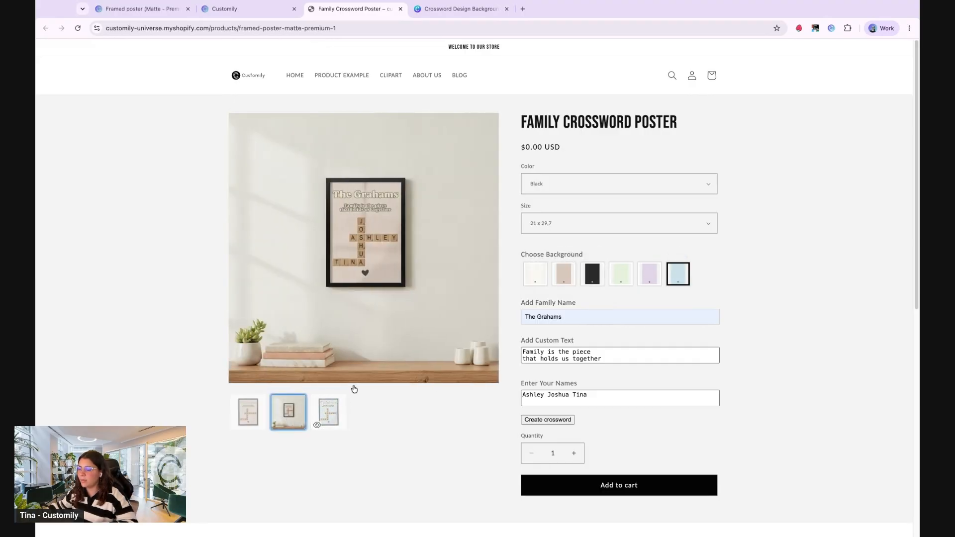
click(329, 412)
click(621, 275)
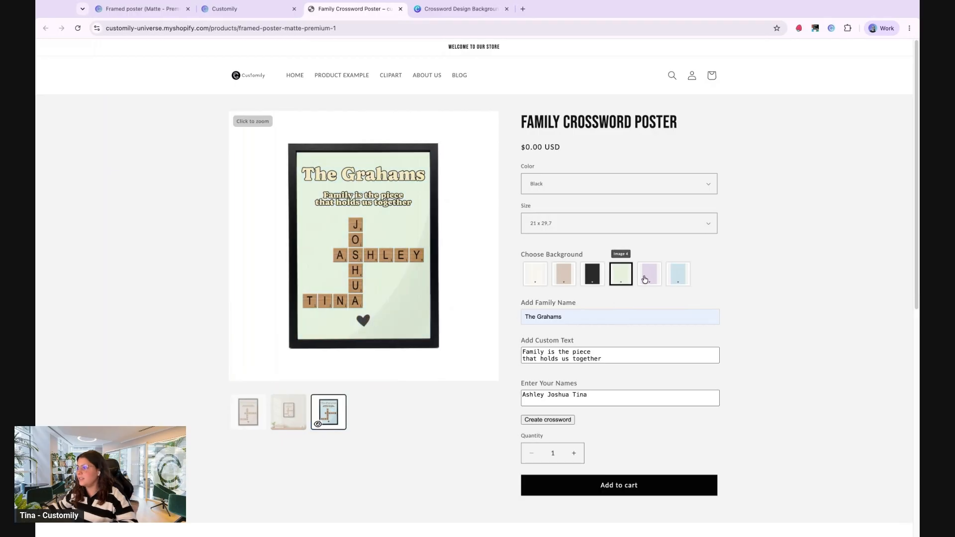
click(648, 273)
click(564, 274)
click(536, 274)
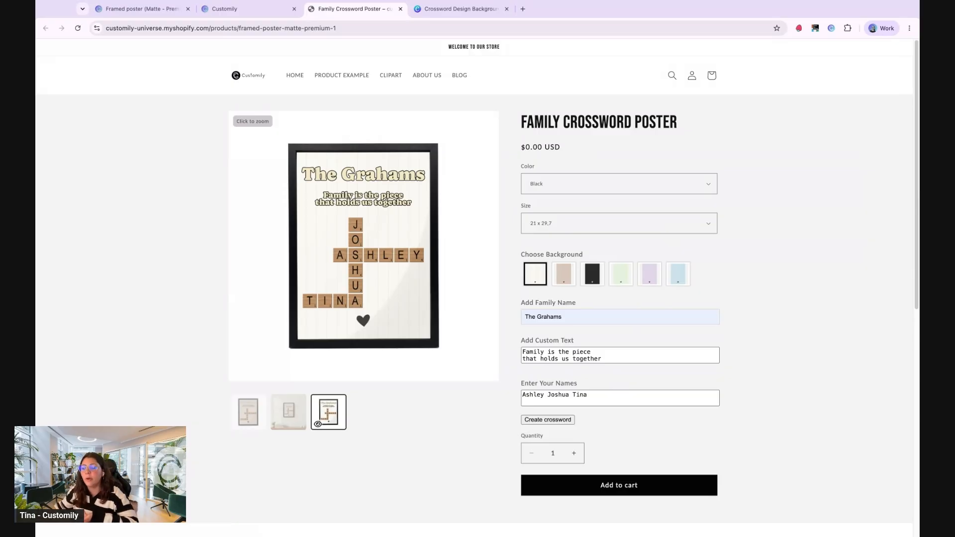
Switch back to Customily and open the store's orders
click(241, 8)
mouse_move(53, 198)
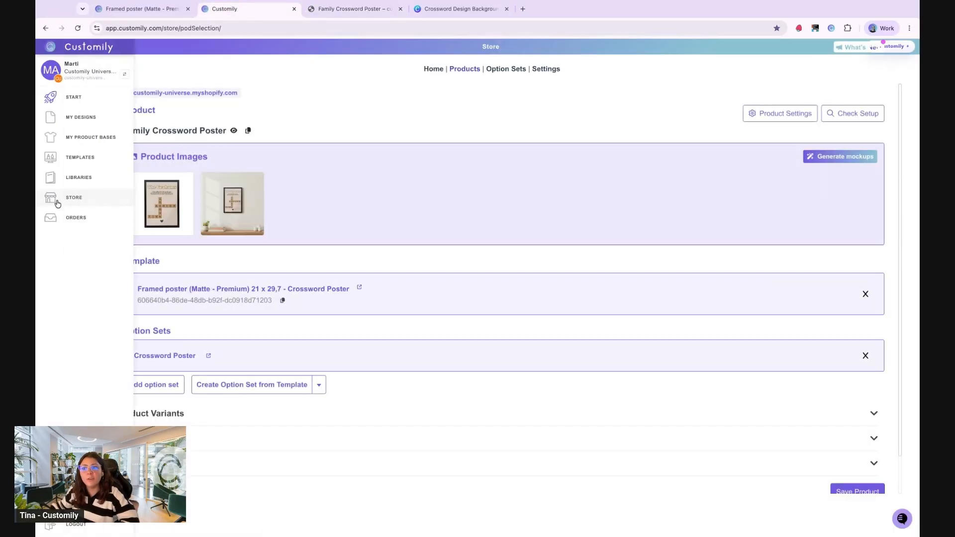
click(62, 218)
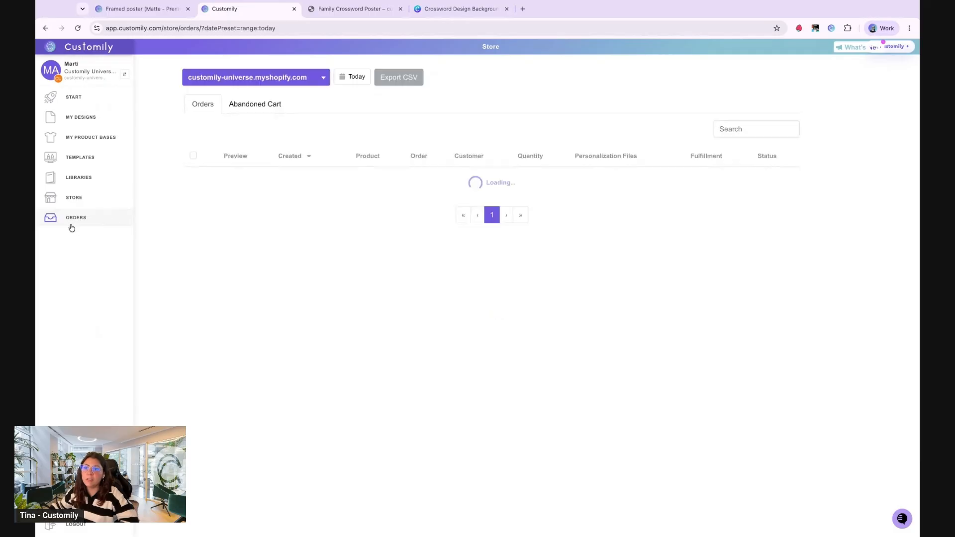